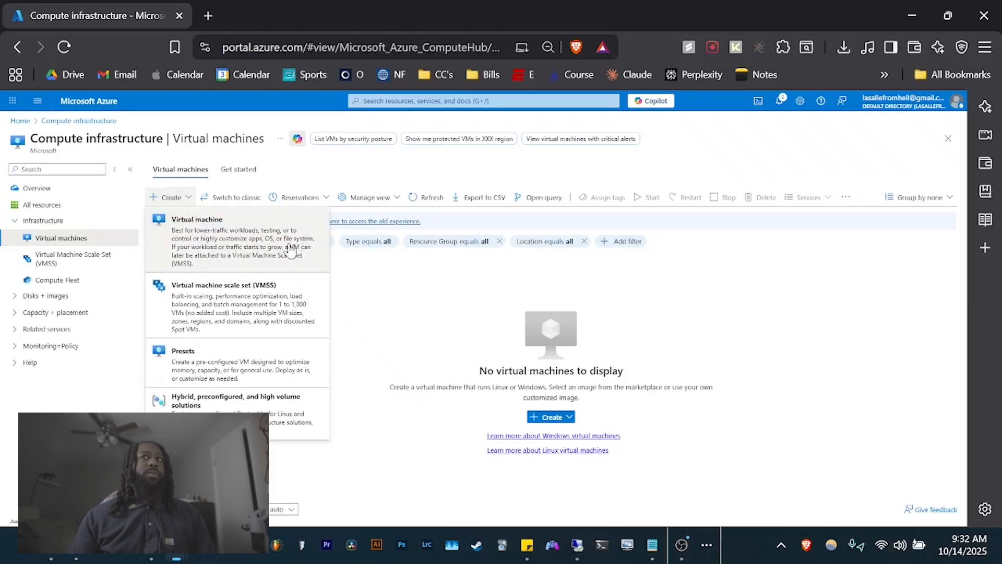
- Start a new virtual machine placed in the Azure-Lab resource group
{"action": "left_click", "coordinate": [264, 249]}
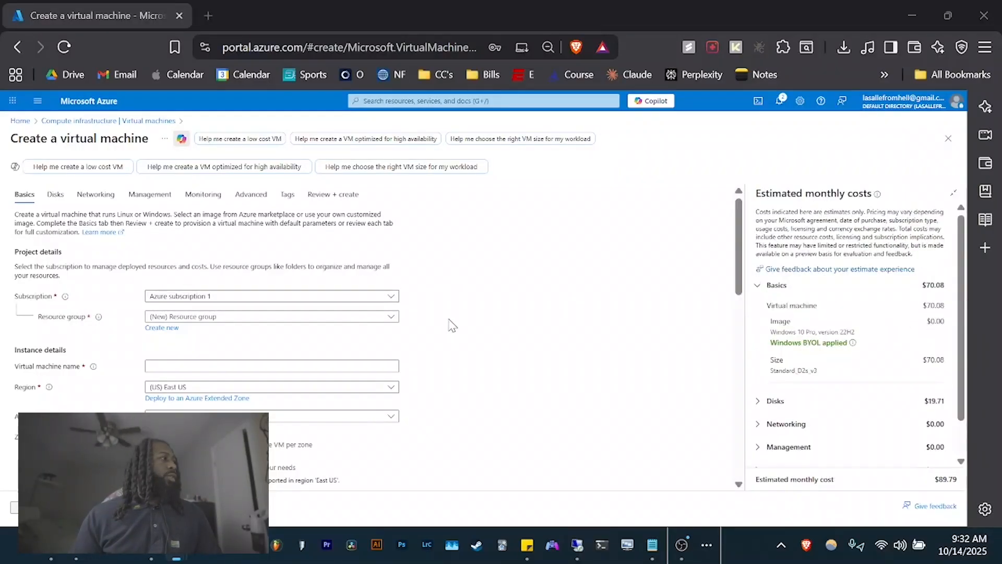
{"action": "left_click", "coordinate": [194, 317]}
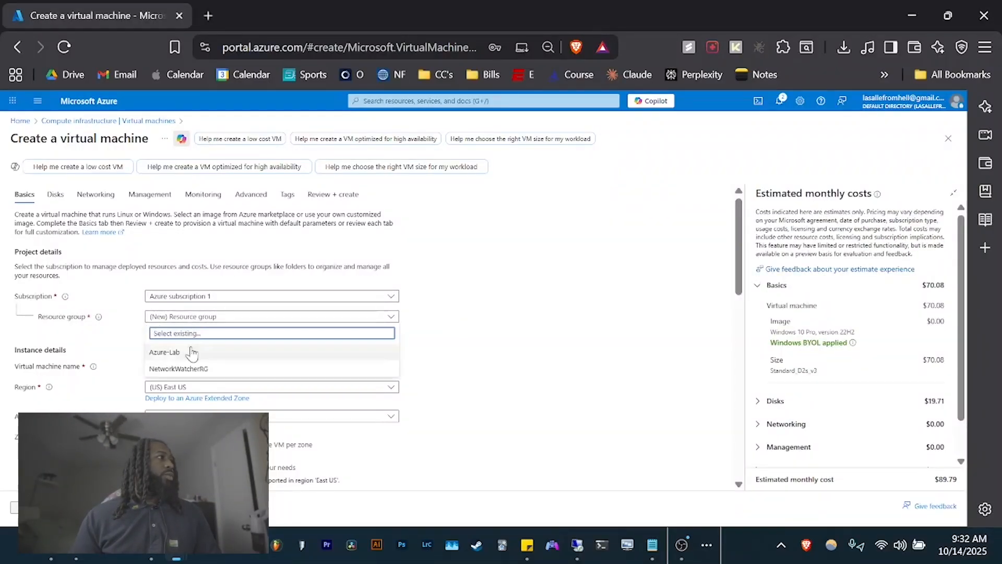
{"action": "left_click", "coordinate": [189, 353]}
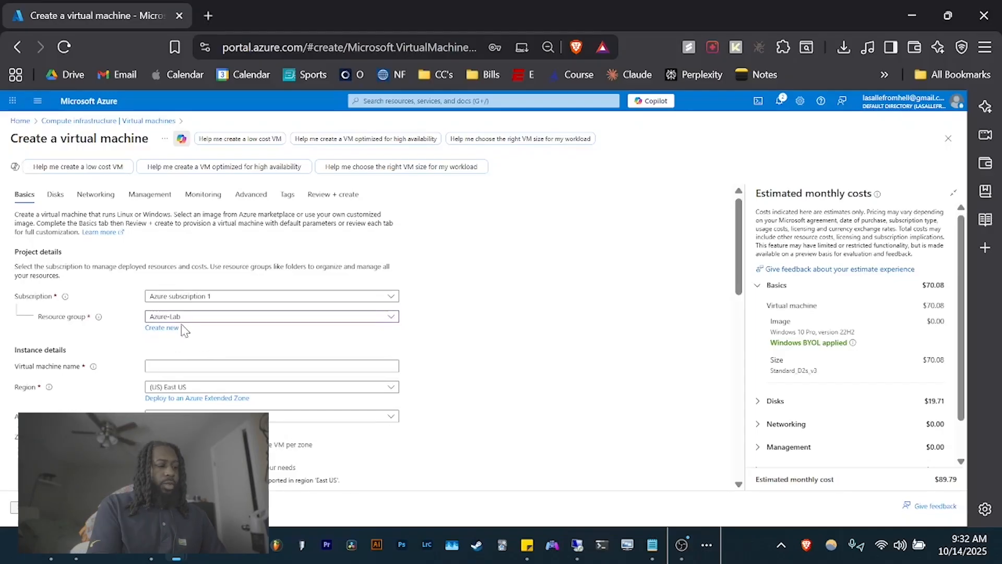
- Name the virtual machine lab-test, correcting the typo
{"action": "left_click", "coordinate": [207, 366]}
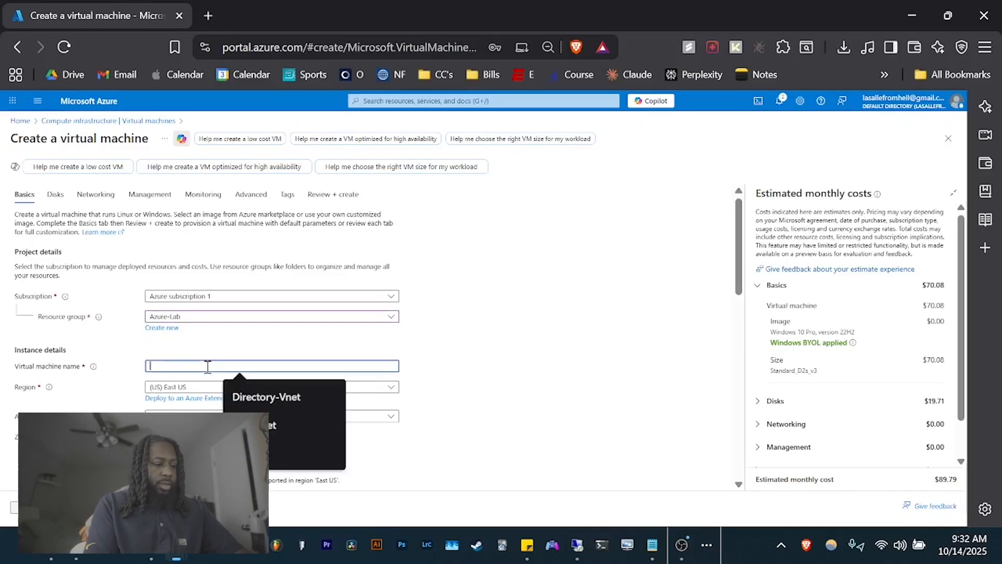
{"action": "type", "text": "Lab-tesy"}
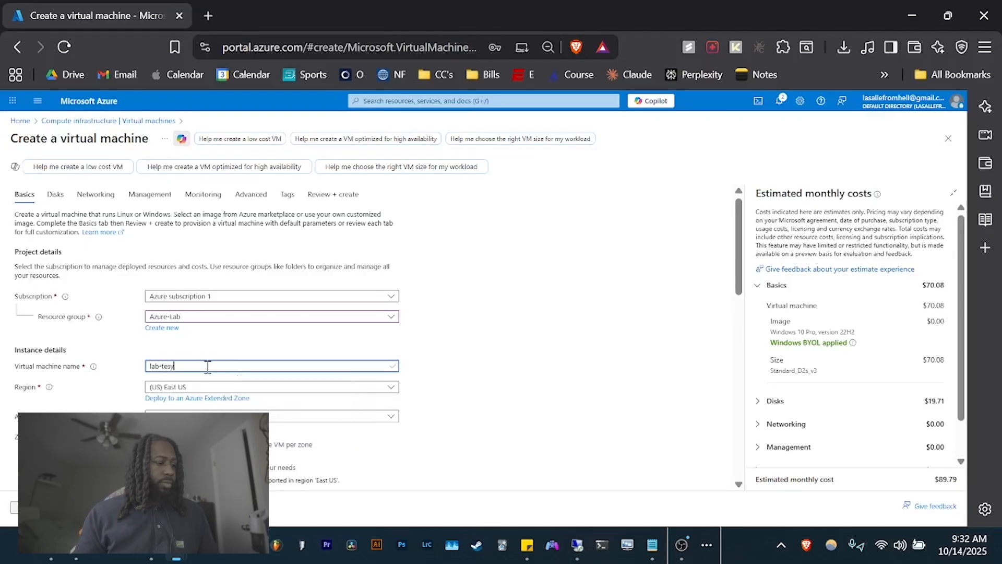
{"action": "key", "text": "BackSpace"}
{"action": "type", "text": "t"}
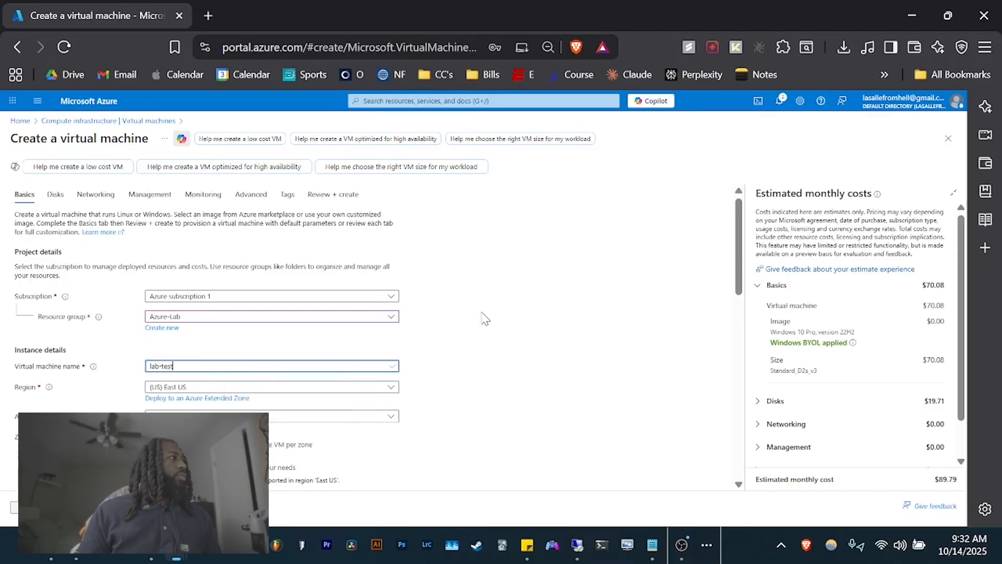
{"action": "scroll", "coordinate": [516, 307], "scroll_direction": "down", "scroll_amount": 5}
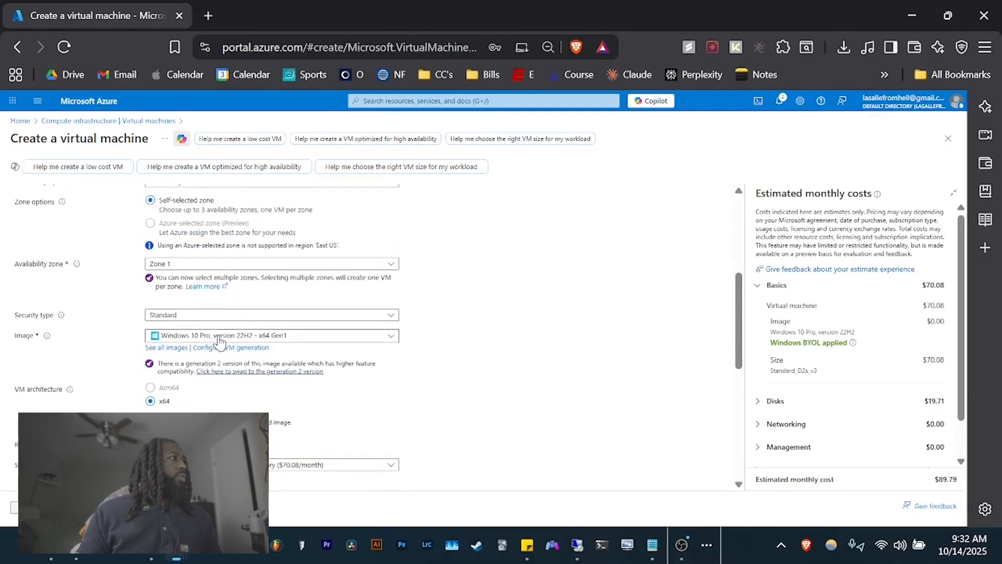
{"action": "scroll", "coordinate": [220, 327], "scroll_direction": "down", "scroll_amount": 5}
- Set the administrator username to lab-test with a password and matching confirmation
{"action": "left_click", "coordinate": [182, 314]}
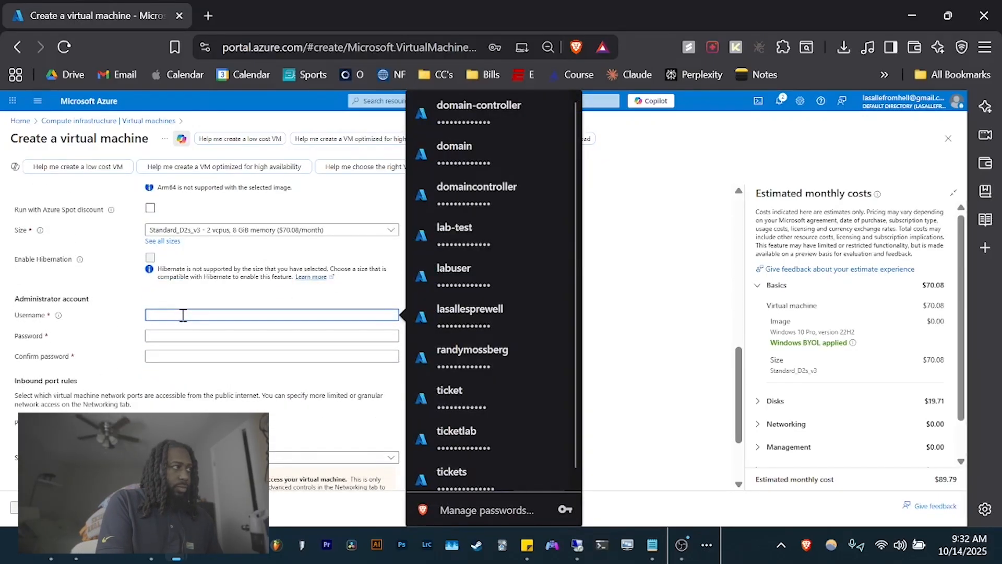
{"action": "type", "text": "lab-tes"}
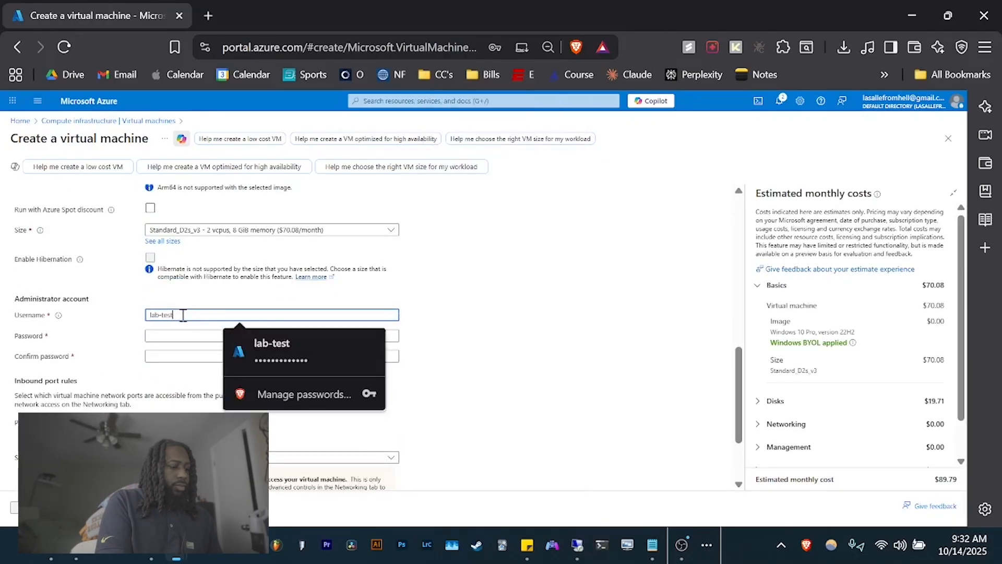
{"action": "type", "text": "t"}
{"action": "key", "text": "Tab"}
{"action": "type", "text": "•••••"}
{"action": "key", "text": "BackSpace"}
{"action": "type", "text": "••••"}
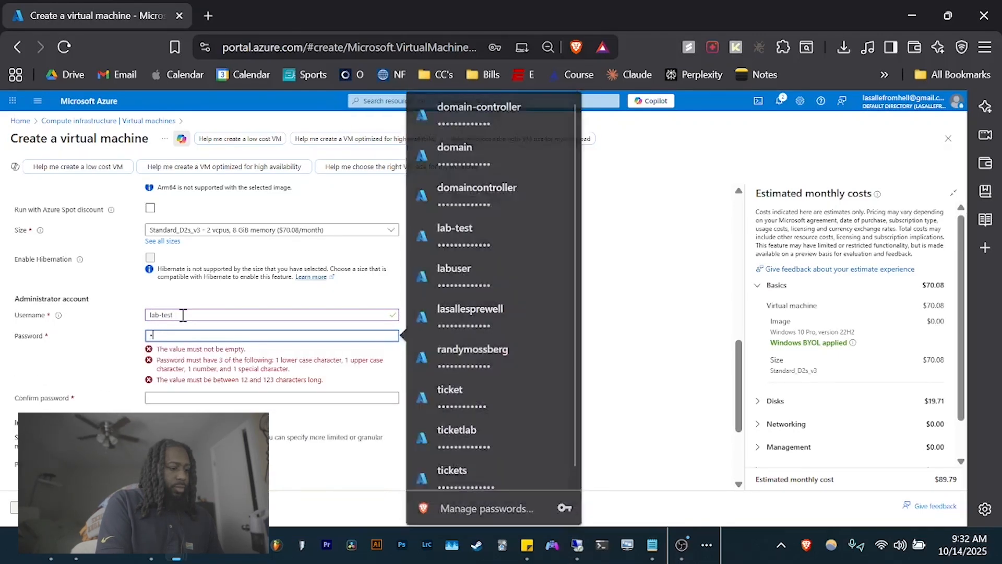
{"action": "type", "text": "•••••••••"}
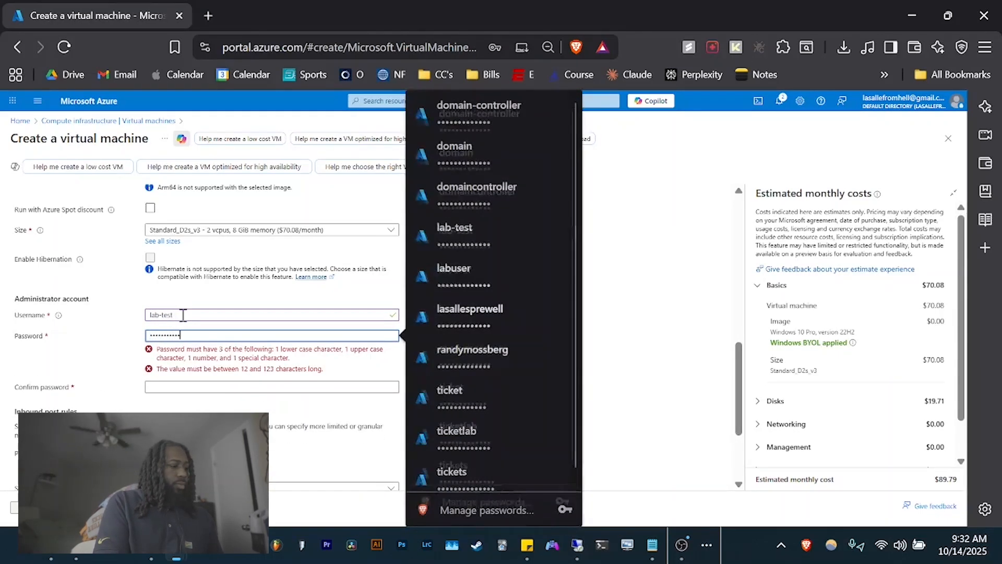
{"action": "key", "text": "Tab"}
{"action": "type", "text": "•••••••••••••"}
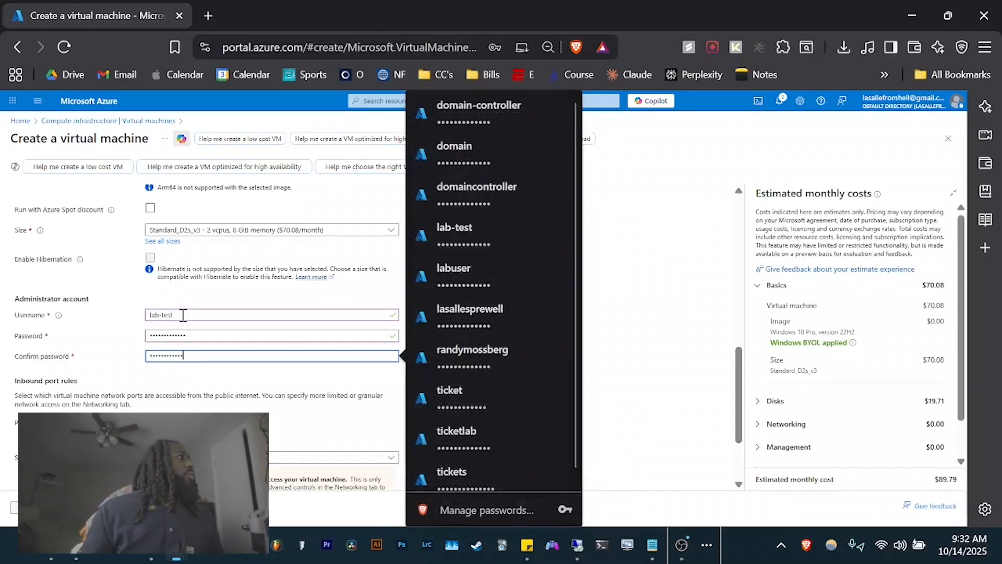
{"action": "scroll", "coordinate": [183, 314], "scroll_direction": "up", "scroll_amount": 5}
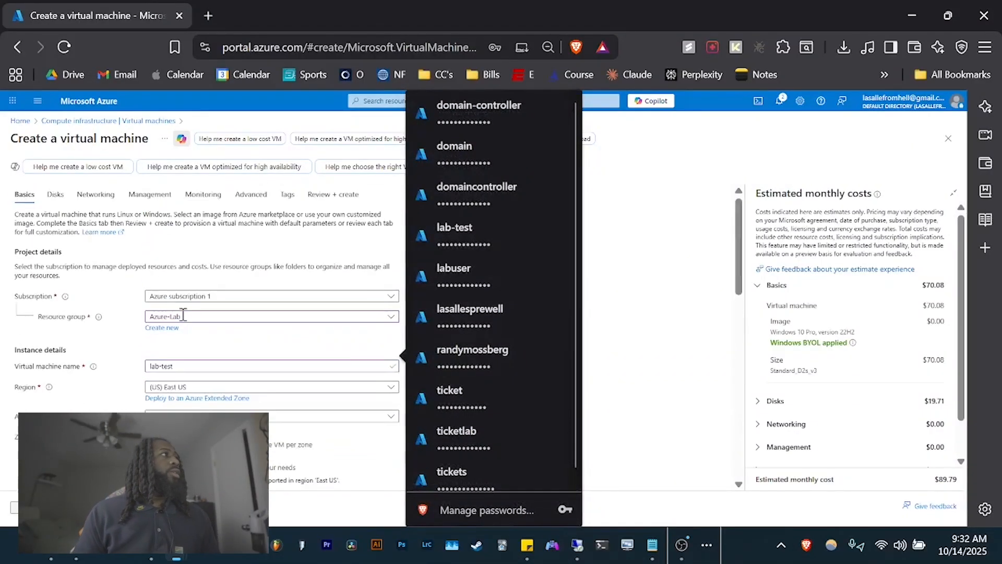
{"action": "left_click", "coordinate": [104, 197]}
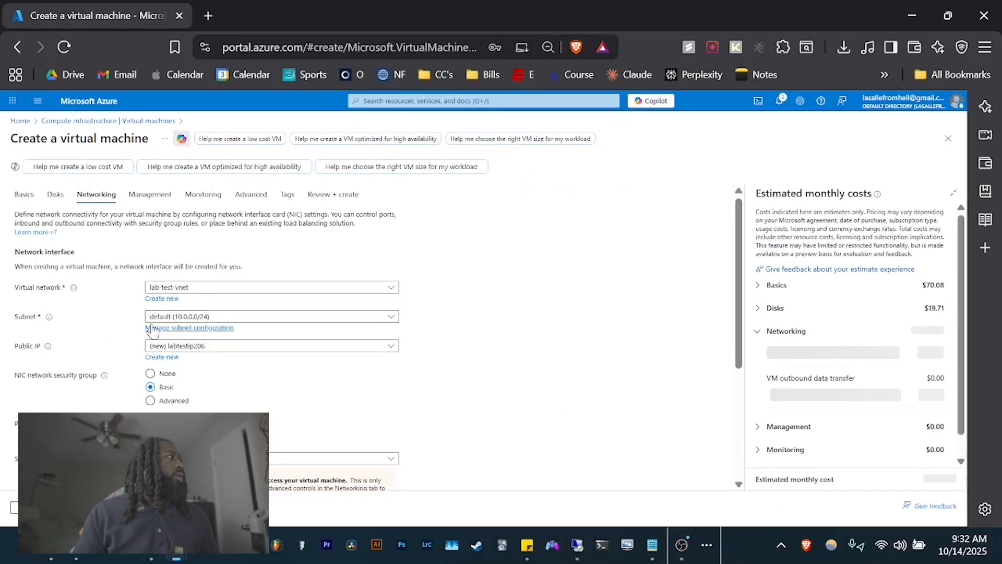
- Review the Disks and Basics settings with RDP 3389 allowed, then create the VM
{"action": "left_click", "coordinate": [55, 196]}
{"action": "left_click", "coordinate": [23, 195]}
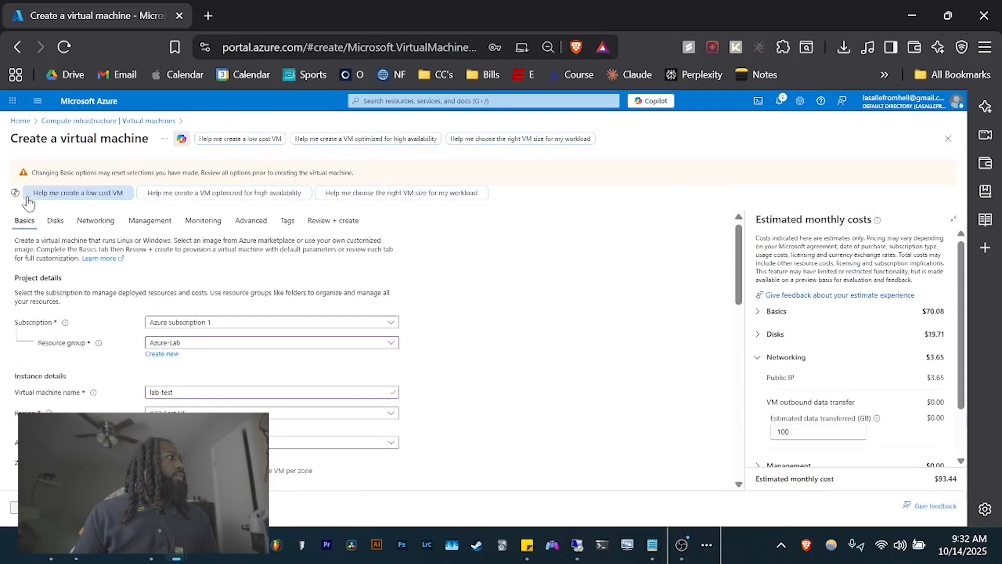
{"action": "scroll", "coordinate": [111, 381], "scroll_direction": "down", "scroll_amount": 5}
{"action": "scroll", "coordinate": [111, 381], "scroll_direction": "down", "scroll_amount": 6}
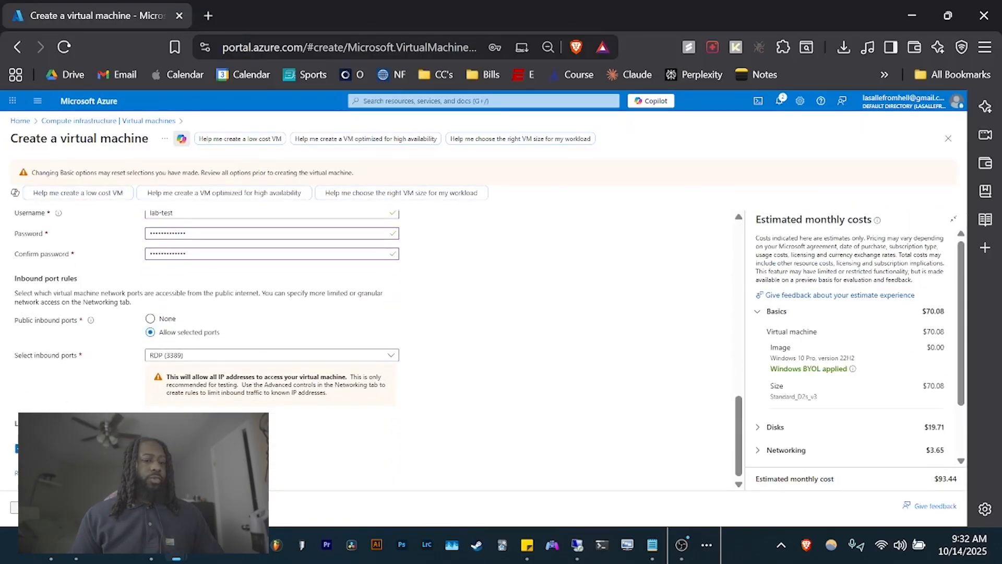
{"action": "left_click", "coordinate": [15, 507]}
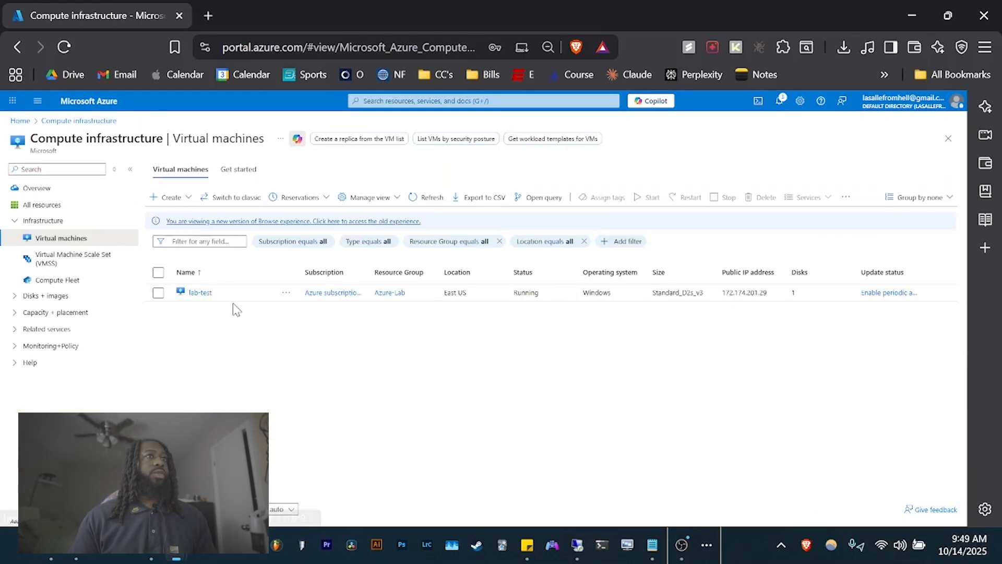
- Copy the VM's public IP 172.174.201.29 and connect to it with Remote Desktop
{"action": "double_click", "coordinate": [736, 293]}
{"action": "key", "text": "ctrl+c"}
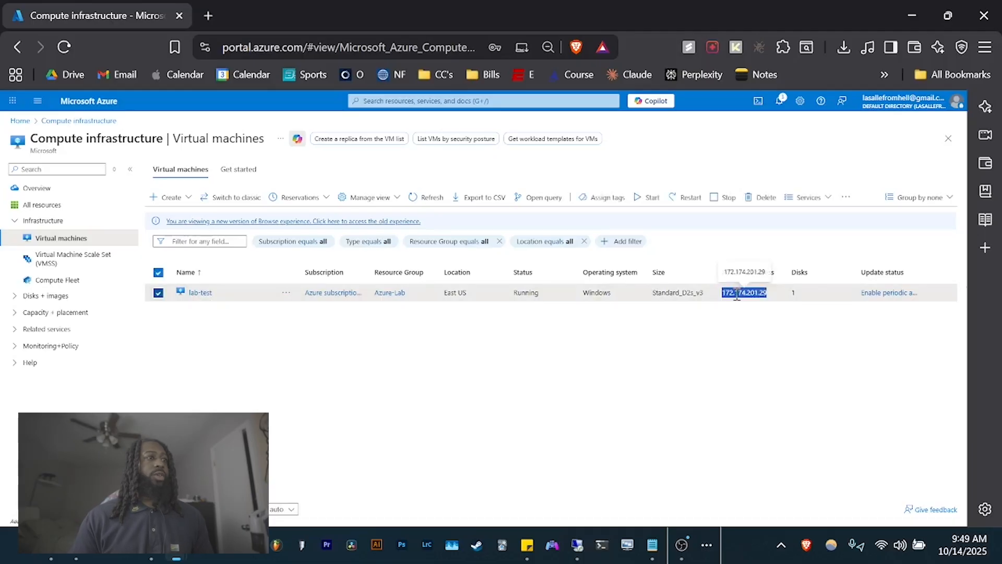
{"action": "left_click", "coordinate": [576, 544]}
{"action": "key", "text": "ctrl+v"}
{"action": "left_click", "coordinate": [598, 310]}
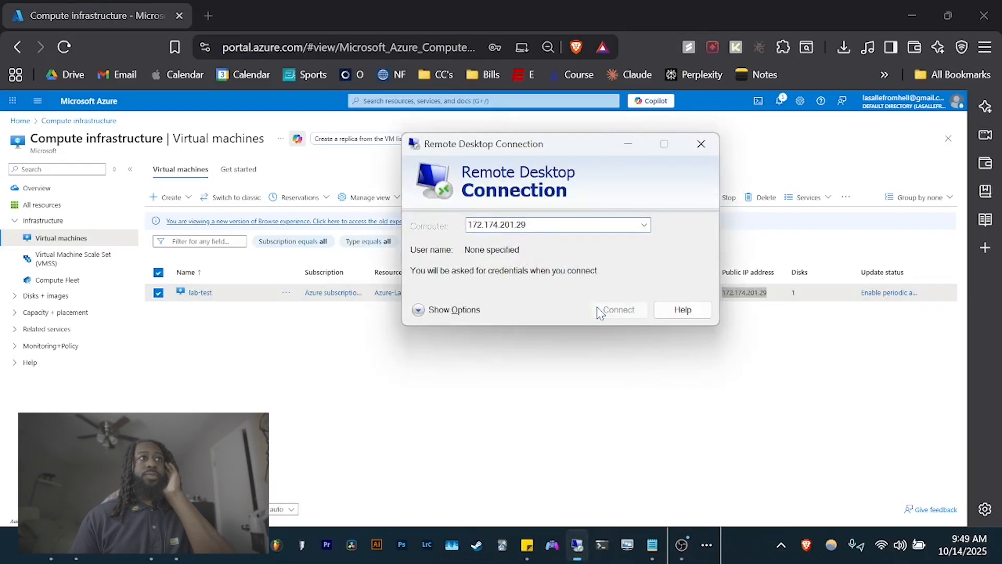
{"action": "left_click", "coordinate": [646, 309]}
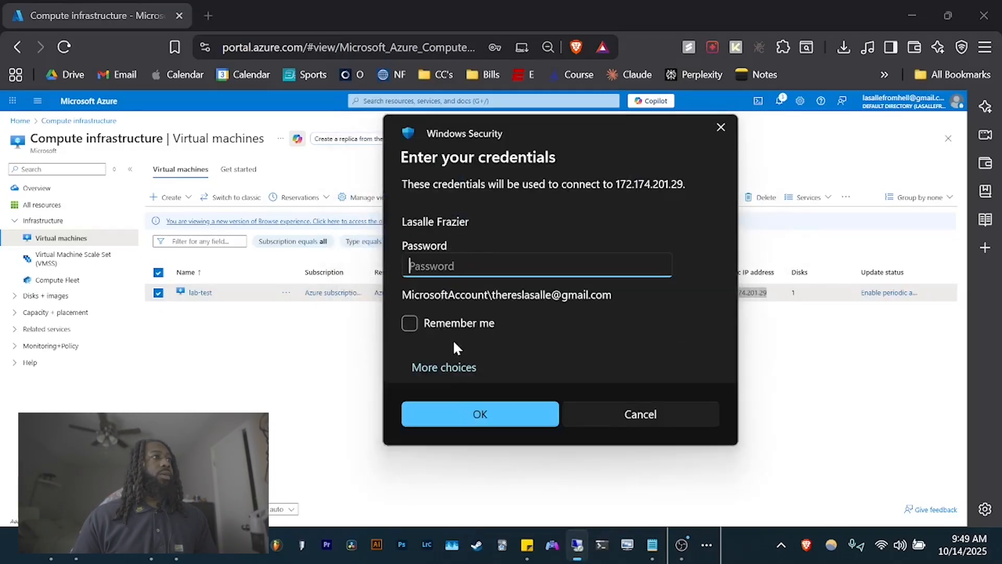
- Sign in as lab-test with the admin password and accept the certificate
{"action": "left_click", "coordinate": [449, 366]}
{"action": "left_click", "coordinate": [474, 438]}
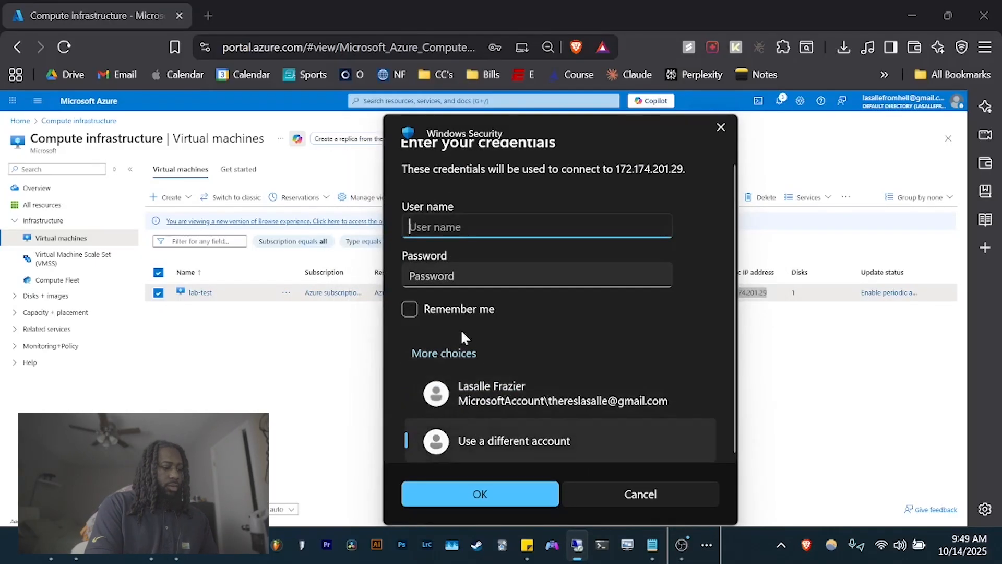
{"action": "type", "text": "lab-"}
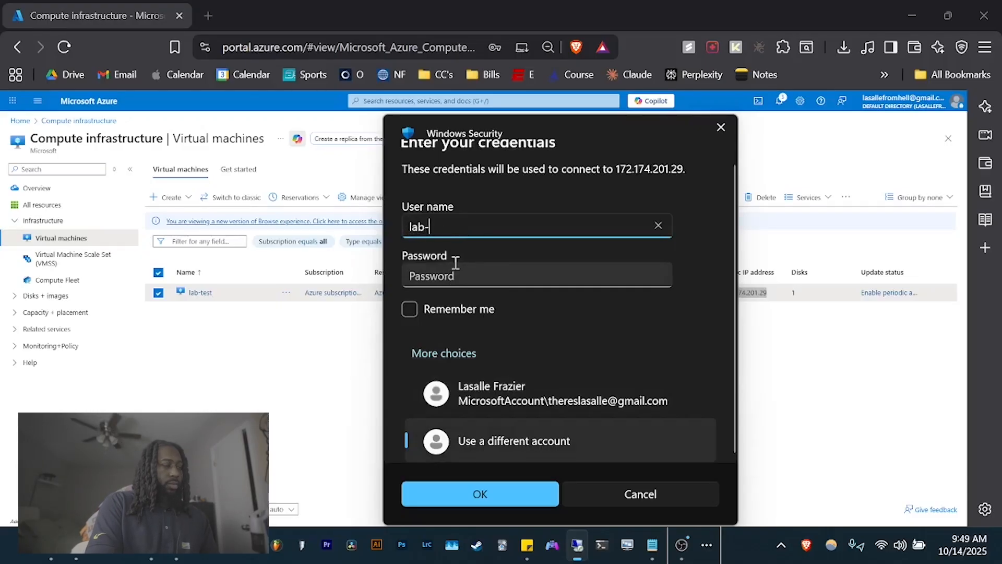
{"action": "type", "text": "test"}
{"action": "key", "text": "Tab"}
{"action": "key", "text": "Caps_Lock"}
{"action": "type", "text": "•"}
{"action": "key", "text": "Caps_Lock"}
{"action": "type", "text": "•••••••••••"}
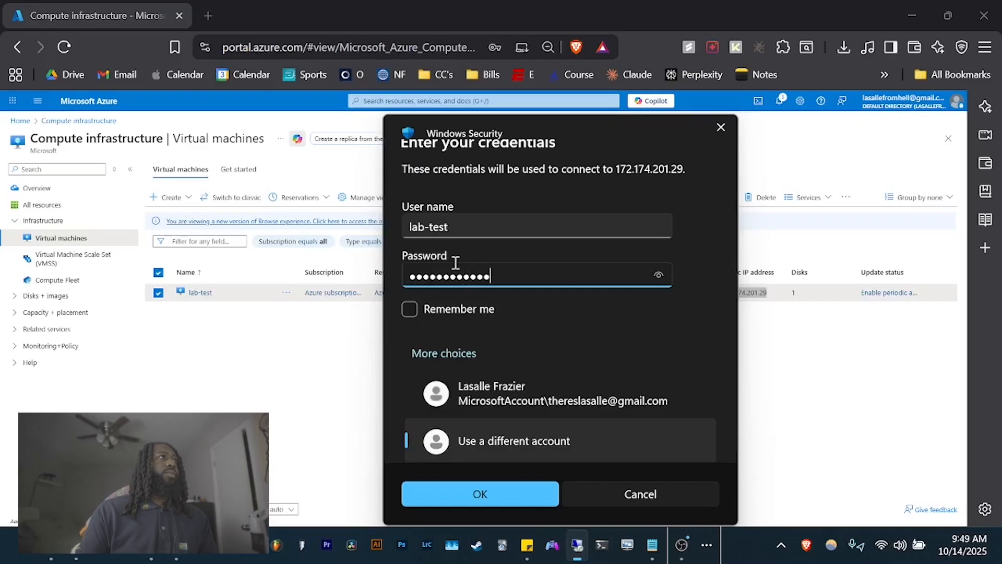
{"action": "key", "text": "Return"}
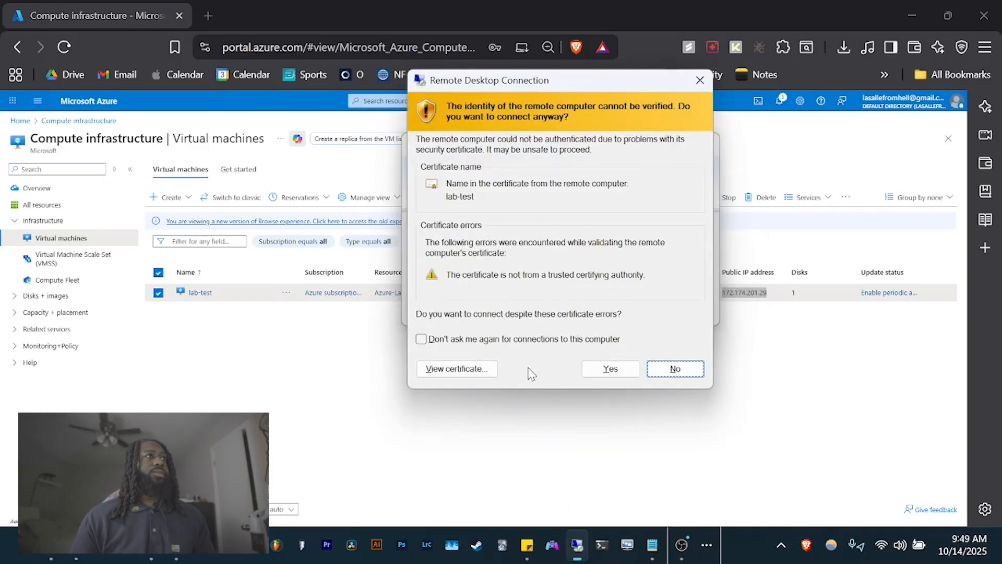
{"action": "left_click", "coordinate": [611, 369]}
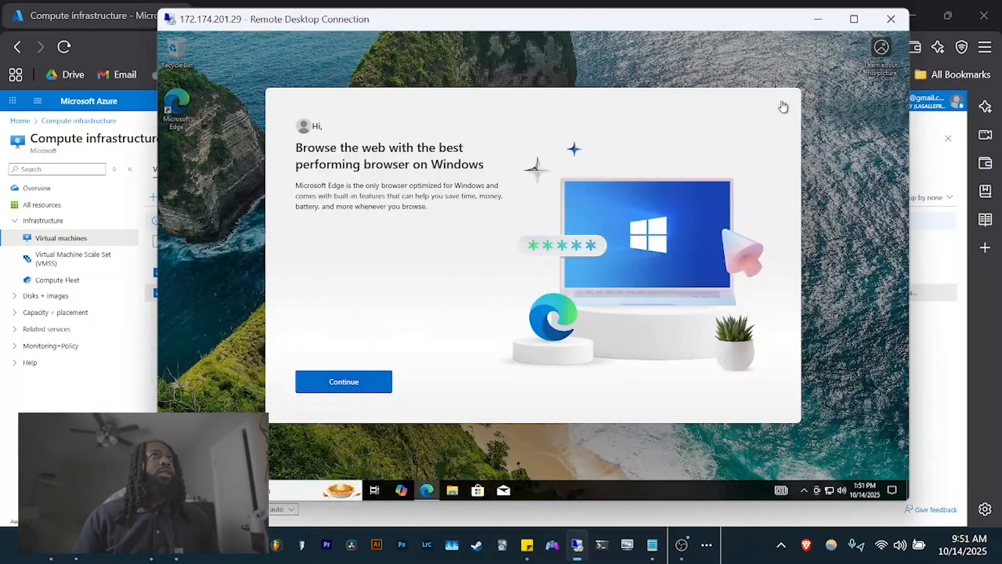
- Dismiss the Edge prompt and open Windows Features from Control Panel > Programs
{"action": "left_click", "coordinate": [785, 105]}
{"action": "left_click", "coordinate": [295, 491]}
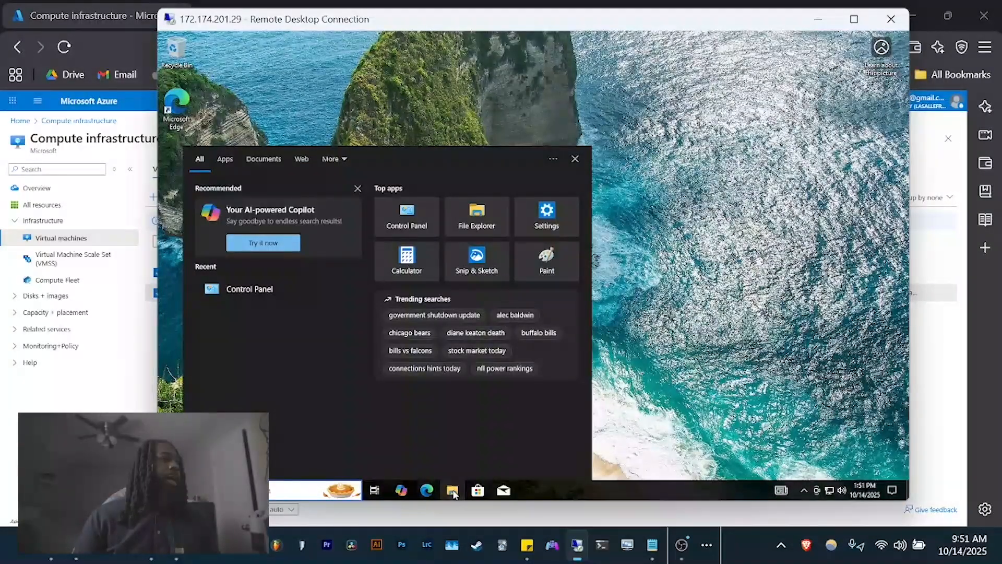
{"action": "left_click", "coordinate": [409, 217]}
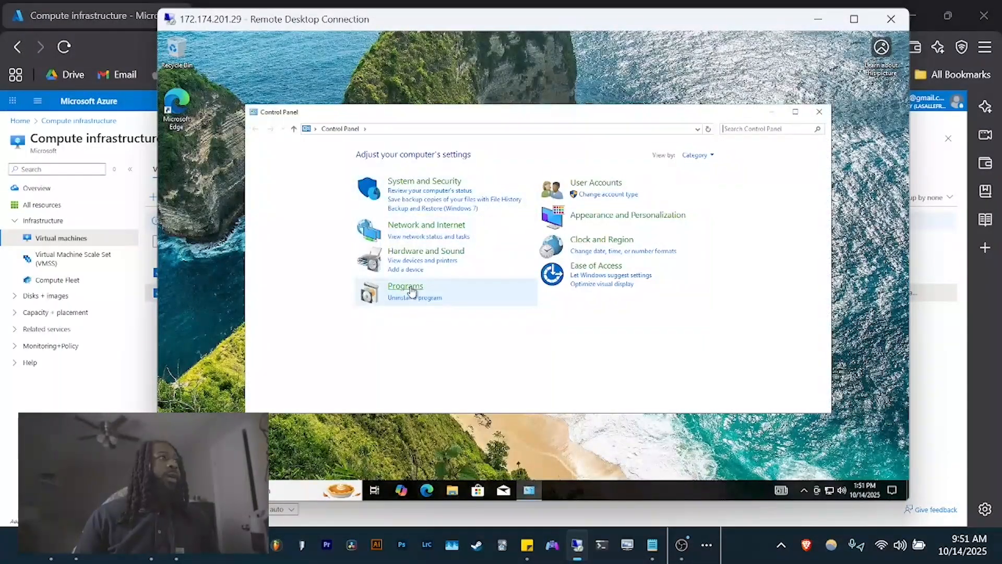
{"action": "left_click", "coordinate": [411, 289]}
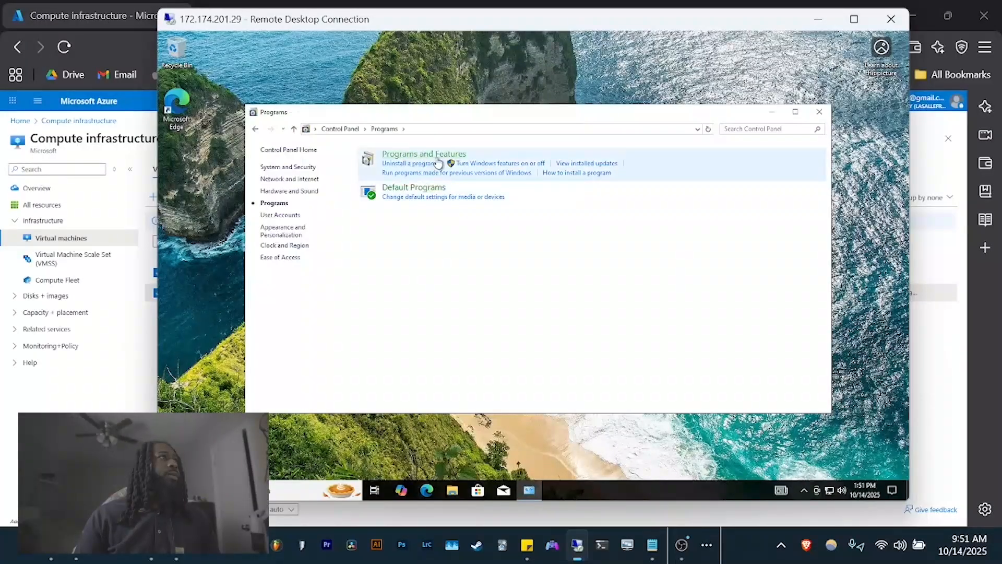
{"action": "left_click", "coordinate": [486, 168]}
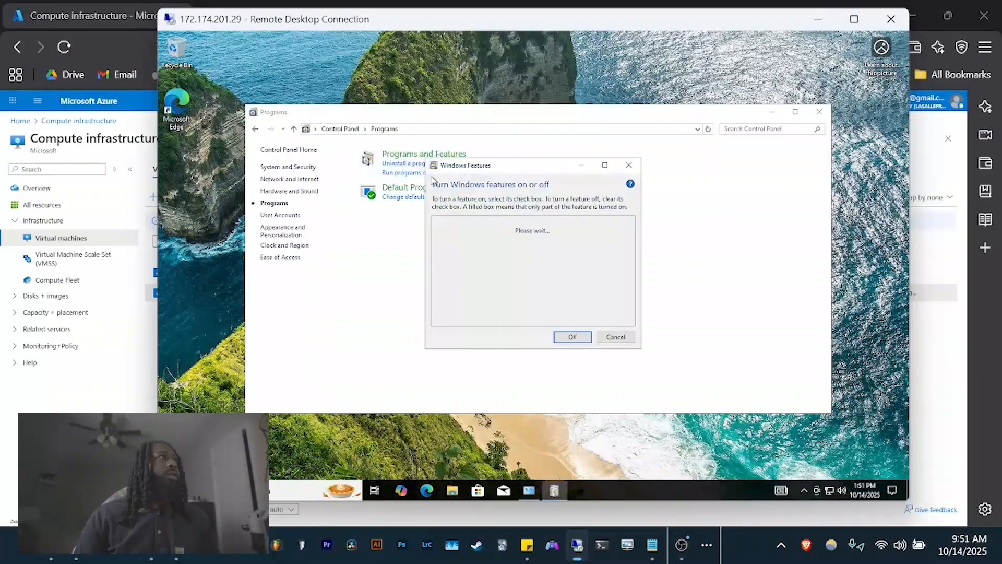
- Enable Internet Information Services with CGI under Application Development Features and apply
{"action": "left_click_drag", "start_coordinate": [537, 172], "coordinate": [688, 173]}
{"action": "scroll", "coordinate": [682, 264], "scroll_direction": "down", "scroll_amount": 1}
{"action": "scroll", "coordinate": [681, 268], "scroll_direction": "down", "scroll_amount": 1}
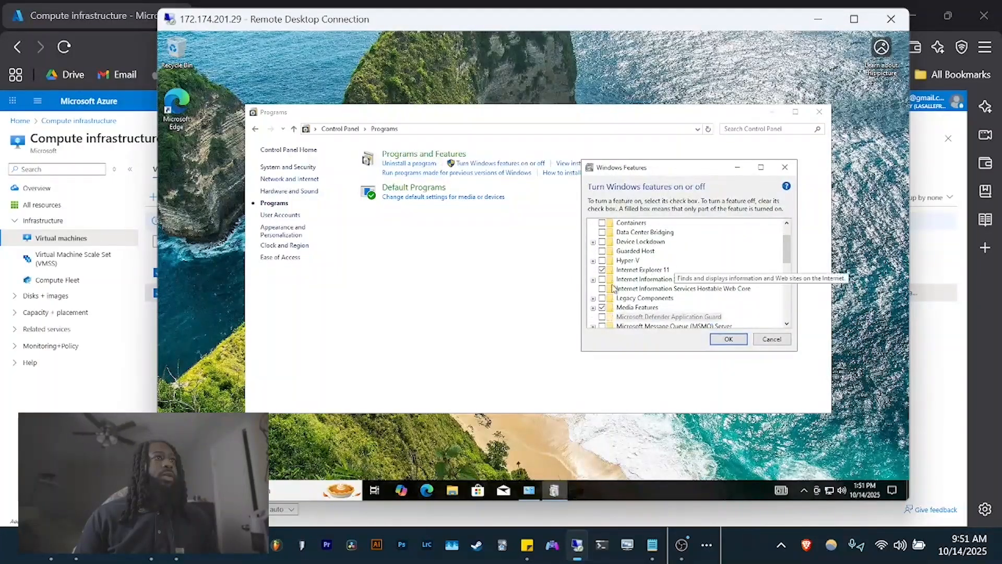
{"action": "left_click", "coordinate": [602, 280]}
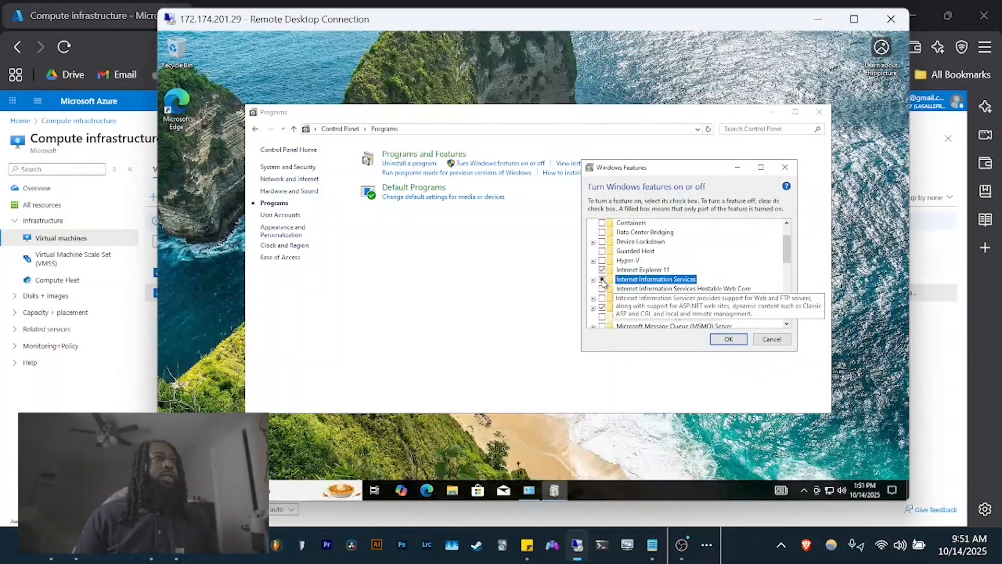
{"action": "left_click", "coordinate": [594, 280]}
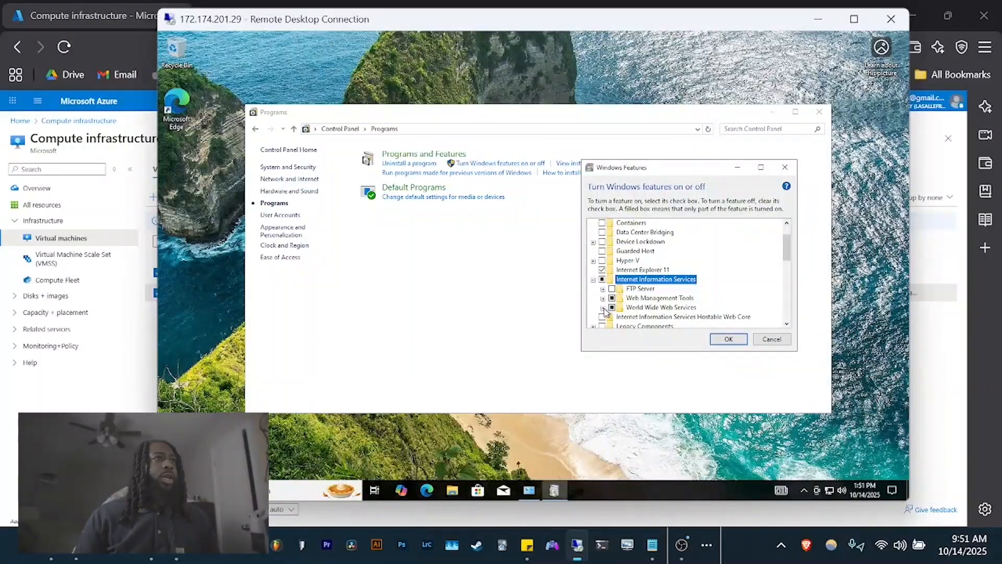
{"action": "left_click", "coordinate": [602, 308]}
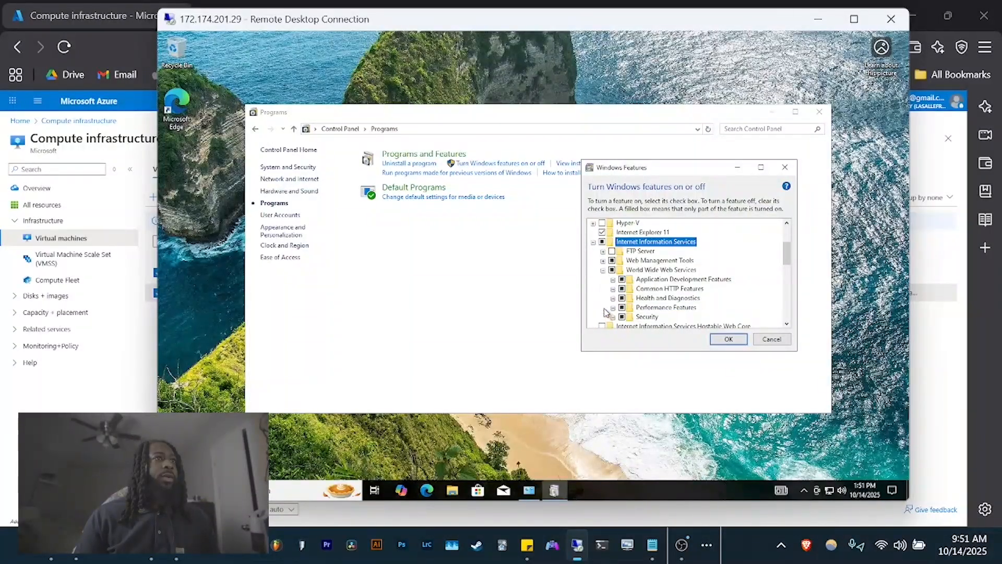
{"action": "left_click", "coordinate": [613, 280]}
{"action": "left_click", "coordinate": [633, 289]}
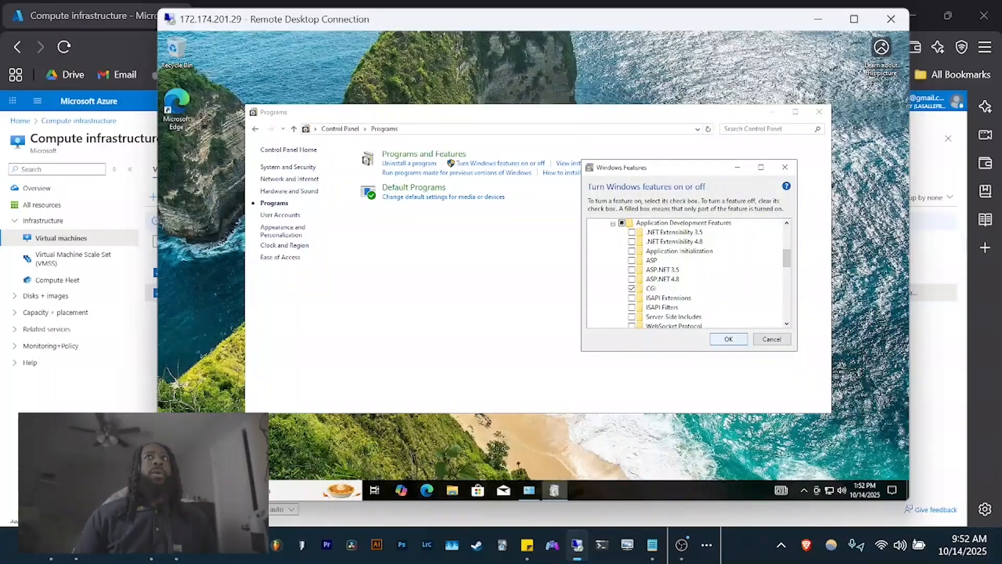
{"action": "left_click", "coordinate": [729, 339]}
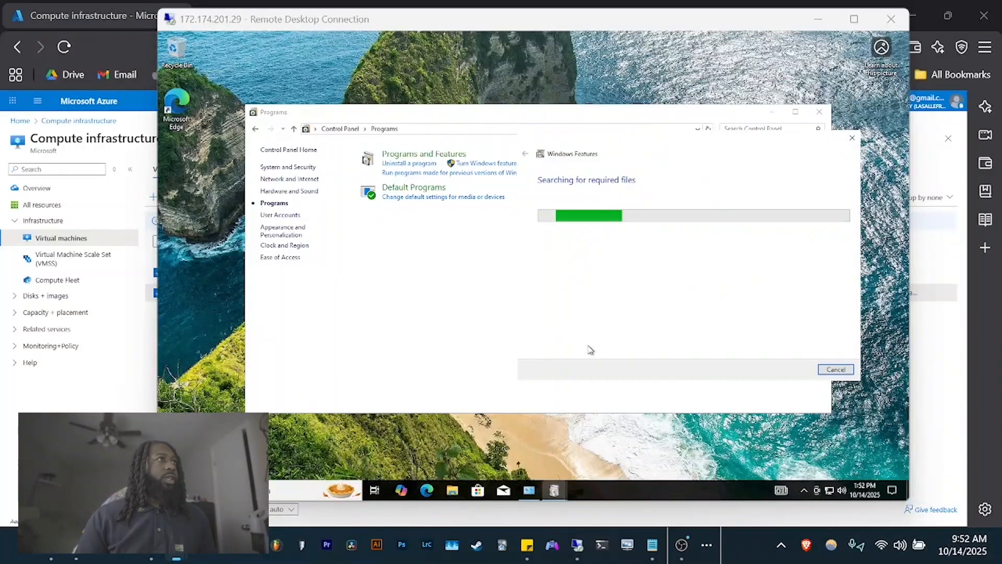
- Launch Edge and skip its first-run pages without signing in or importing data
{"action": "left_click", "coordinate": [427, 489]}
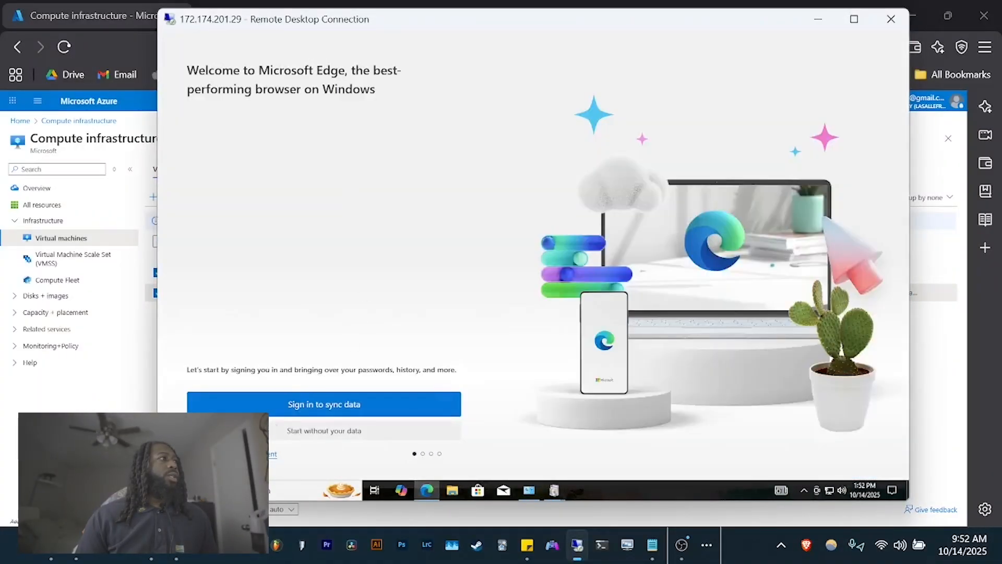
{"action": "left_click", "coordinate": [292, 436]}
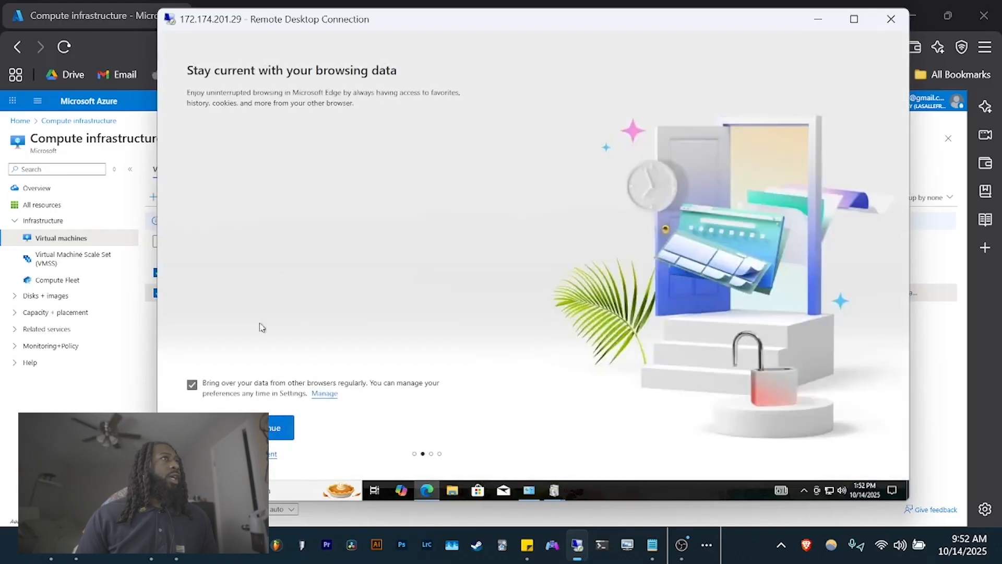
{"action": "left_click", "coordinate": [282, 427]}
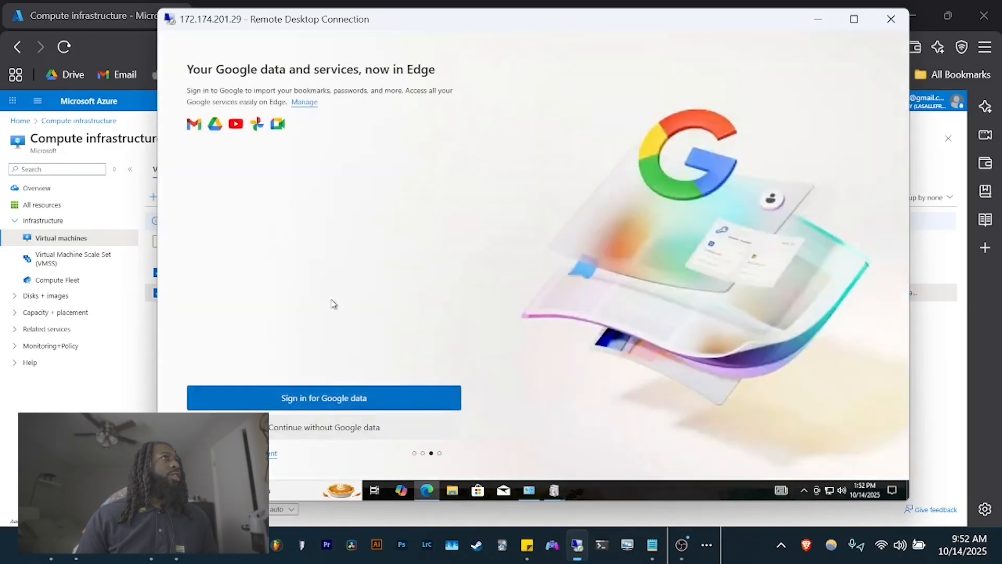
{"action": "left_click", "coordinate": [290, 426]}
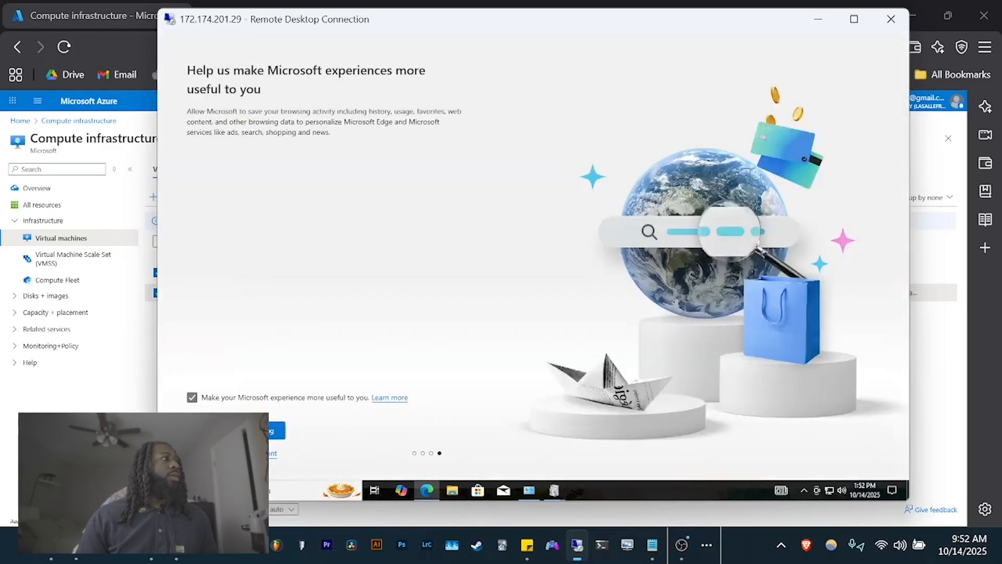
{"action": "left_click", "coordinate": [277, 430]}
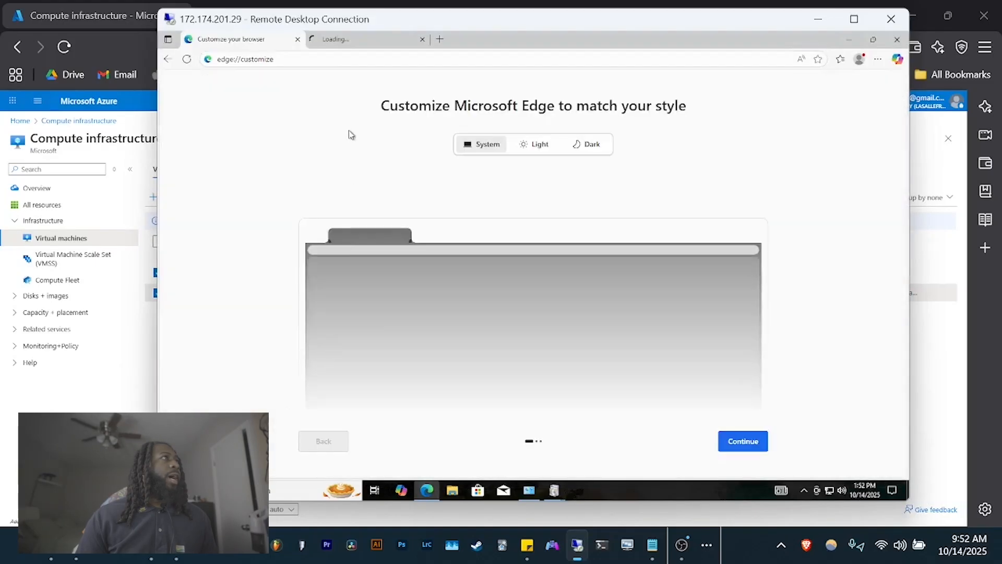
{"action": "left_click", "coordinate": [314, 61]}
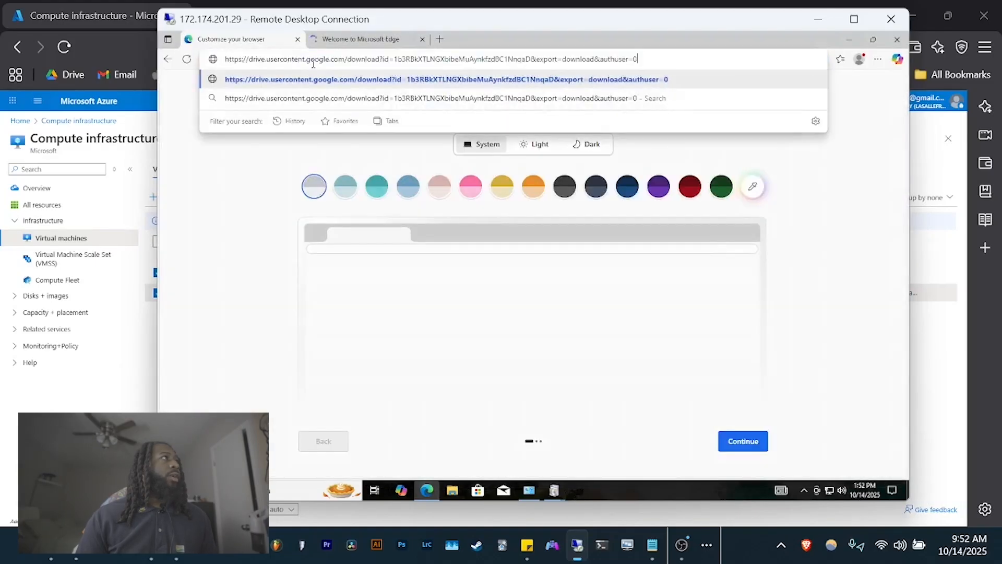
- Download osTicket-Installation-Files.zip from the Google Drive link and open it
{"action": "key", "text": "Return"}
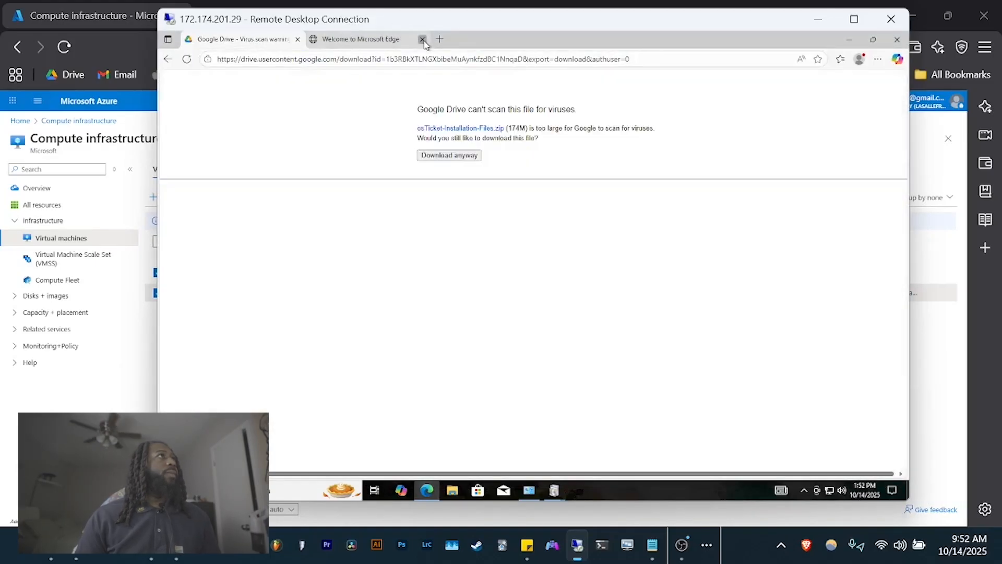
{"action": "left_click", "coordinate": [466, 156]}
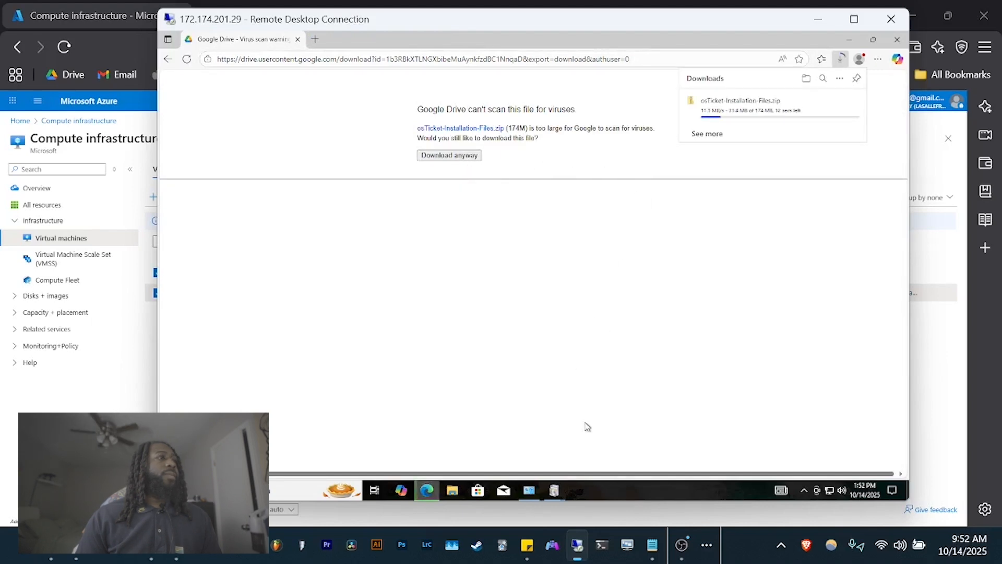
{"action": "mouse_move", "coordinate": [557, 491]}
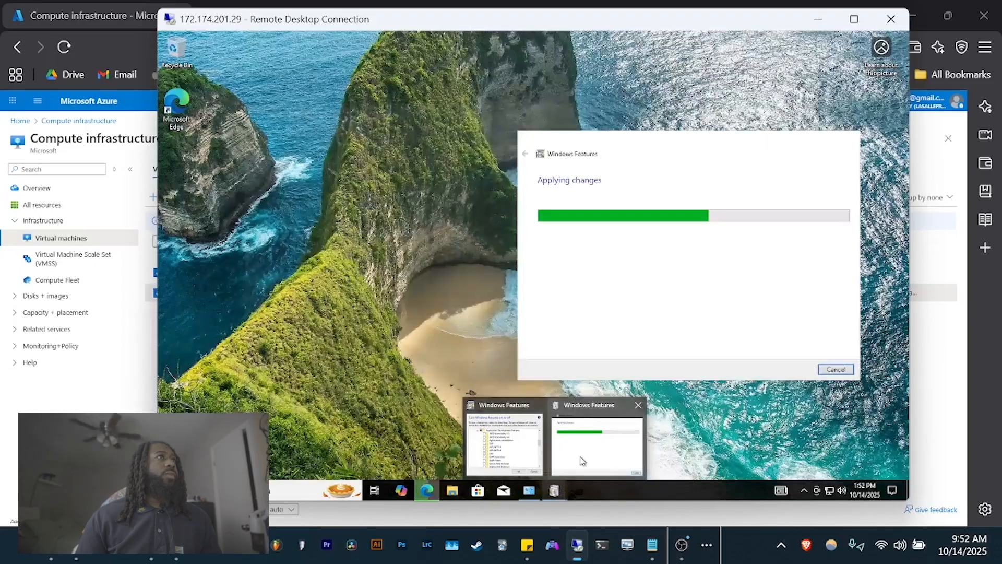
{"action": "left_click", "coordinate": [583, 460]}
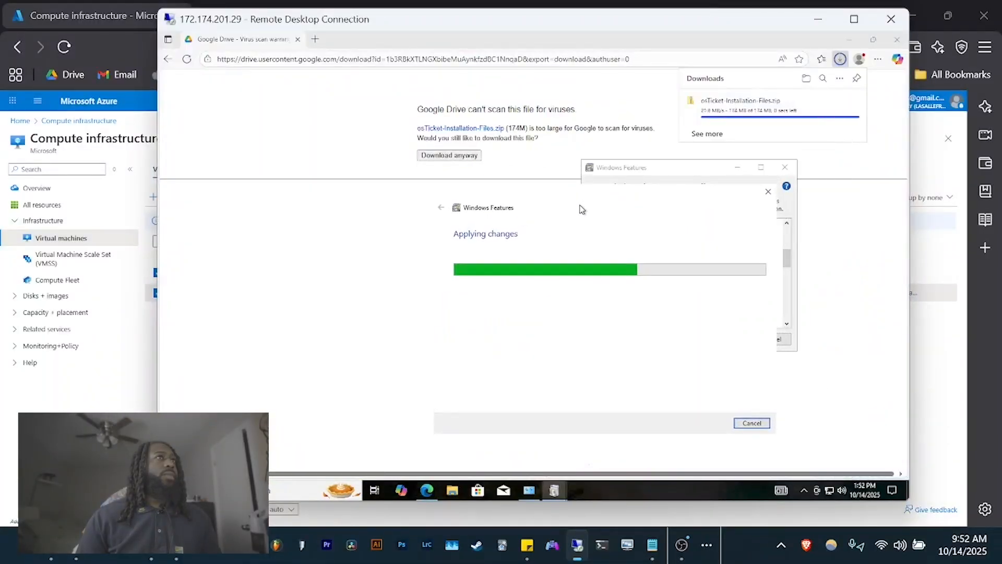
{"action": "left_click", "coordinate": [711, 119]}
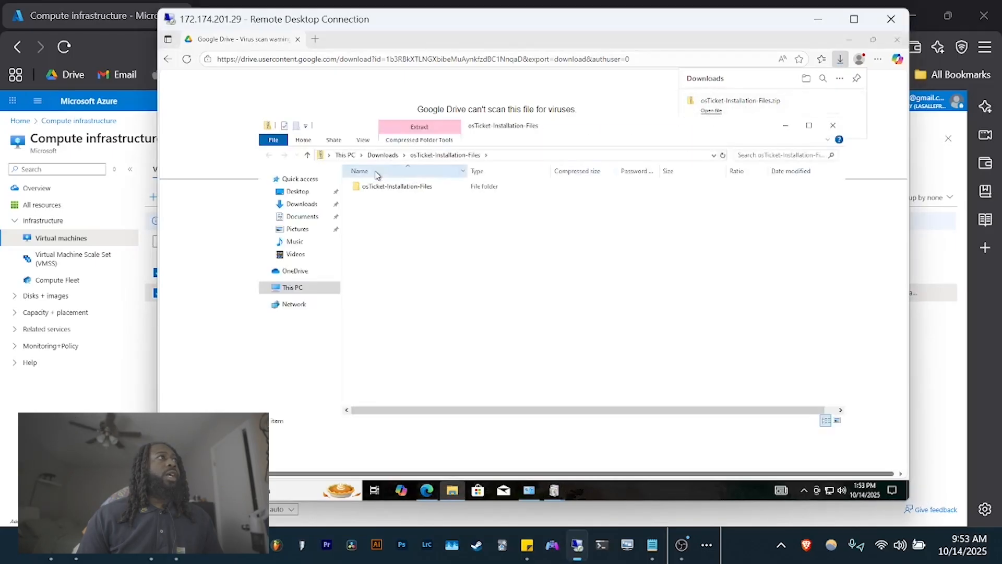
- Extract osTicket-Installation-Files.zip in Downloads and open the extracted folder
{"action": "left_click", "coordinate": [382, 155]}
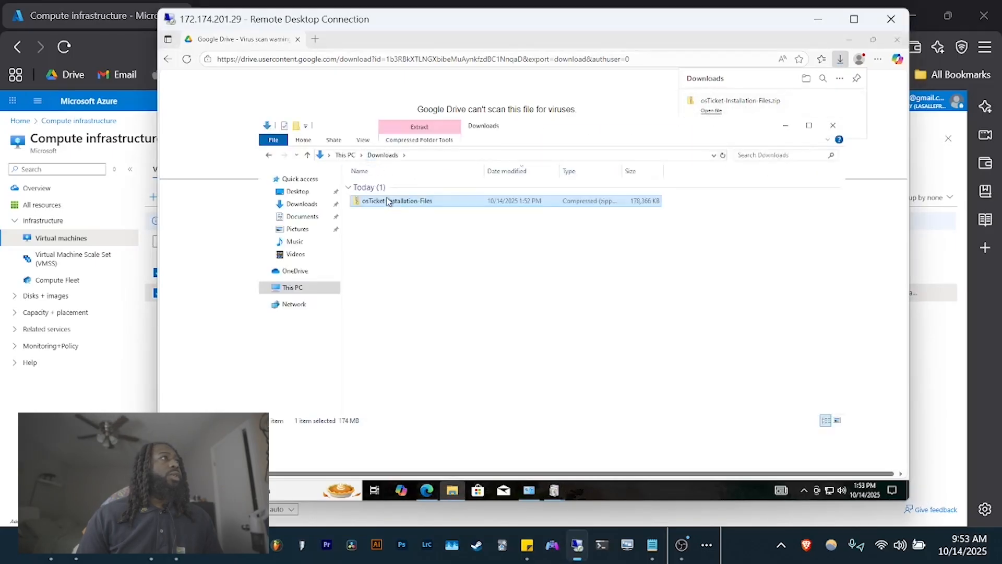
{"action": "right_click", "coordinate": [387, 202]}
{"action": "left_click", "coordinate": [416, 231]}
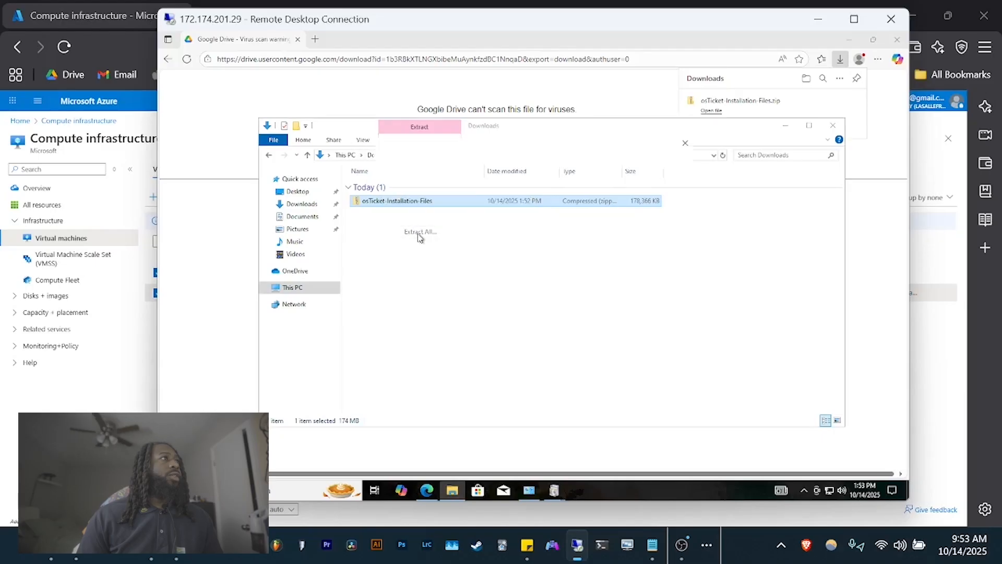
{"action": "left_click", "coordinate": [626, 364]}
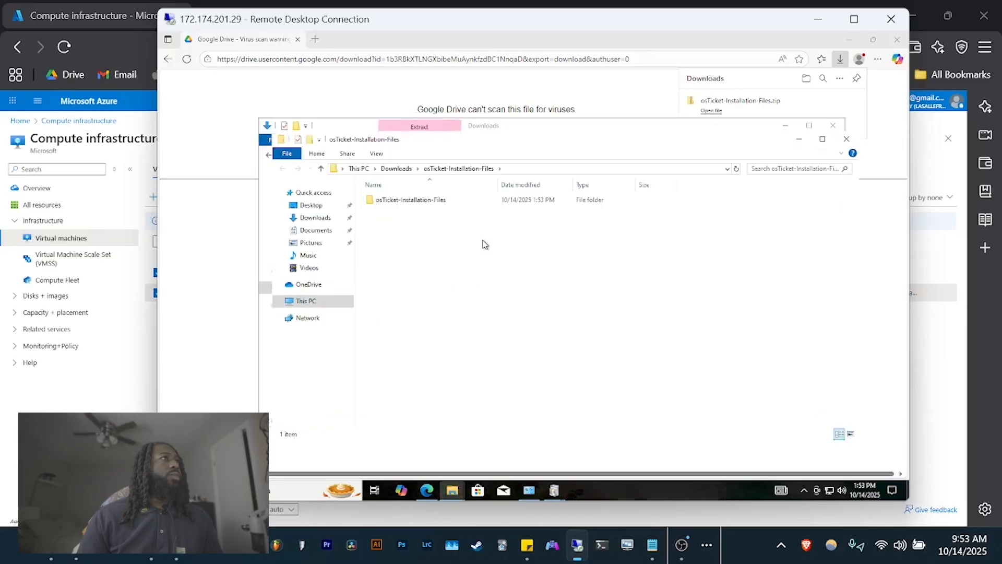
{"action": "double_click", "coordinate": [432, 206]}
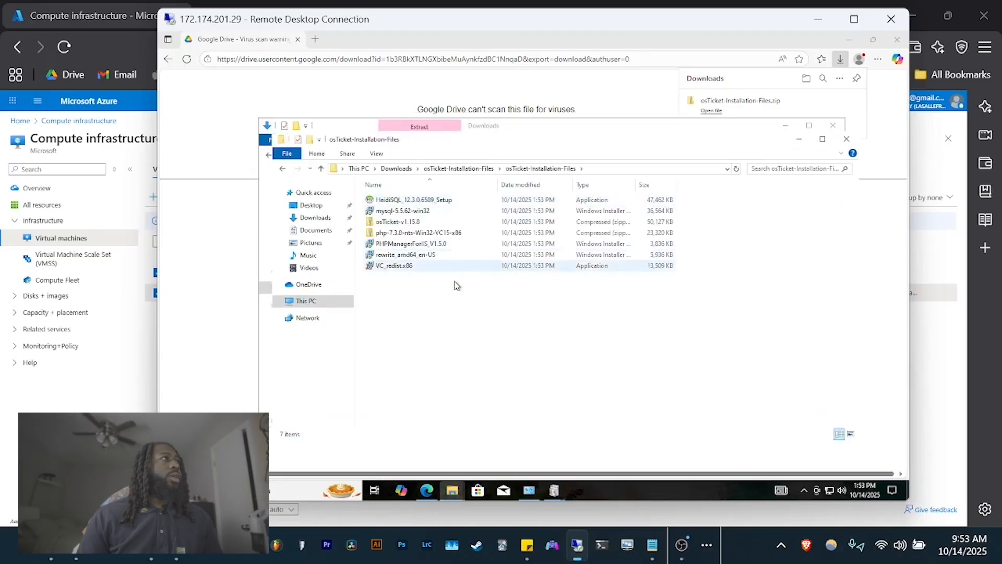
{"action": "left_click", "coordinate": [410, 211]}
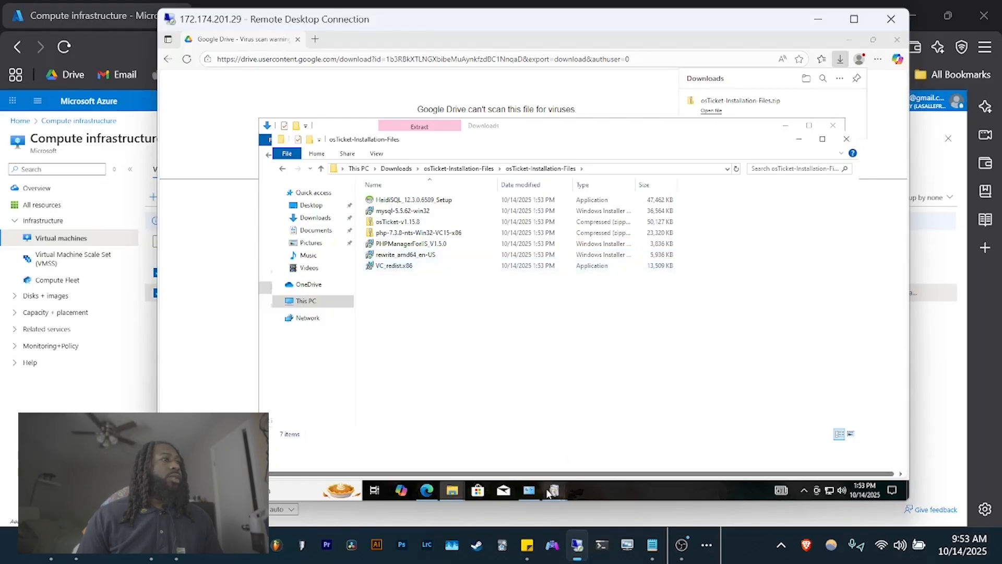
- Close the Windows Features dialog once the IIS changes finish
{"action": "mouse_move", "coordinate": [551, 492]}
{"action": "left_click", "coordinate": [571, 452]}
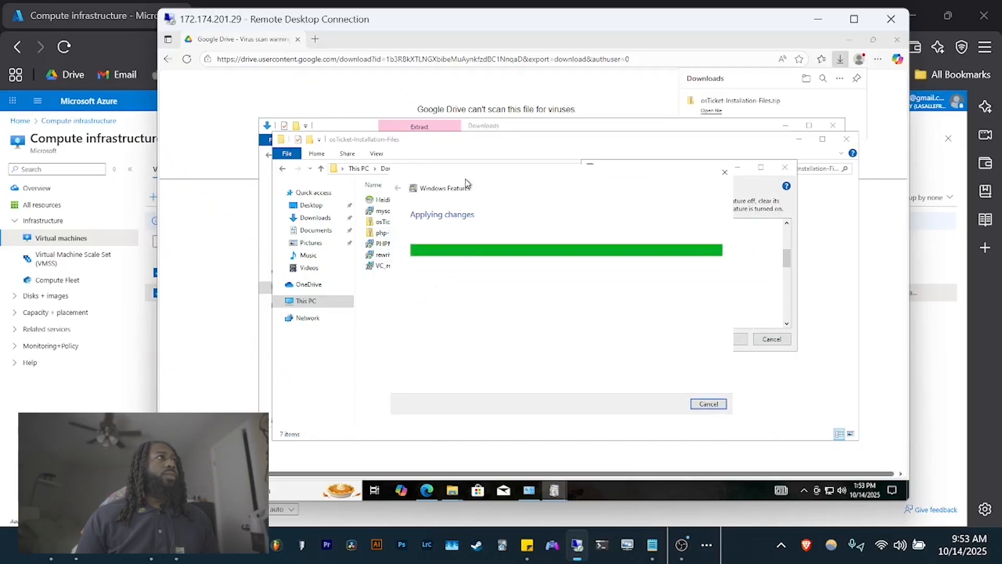
{"action": "left_click_drag", "start_coordinate": [504, 183], "coordinate": [685, 185]}
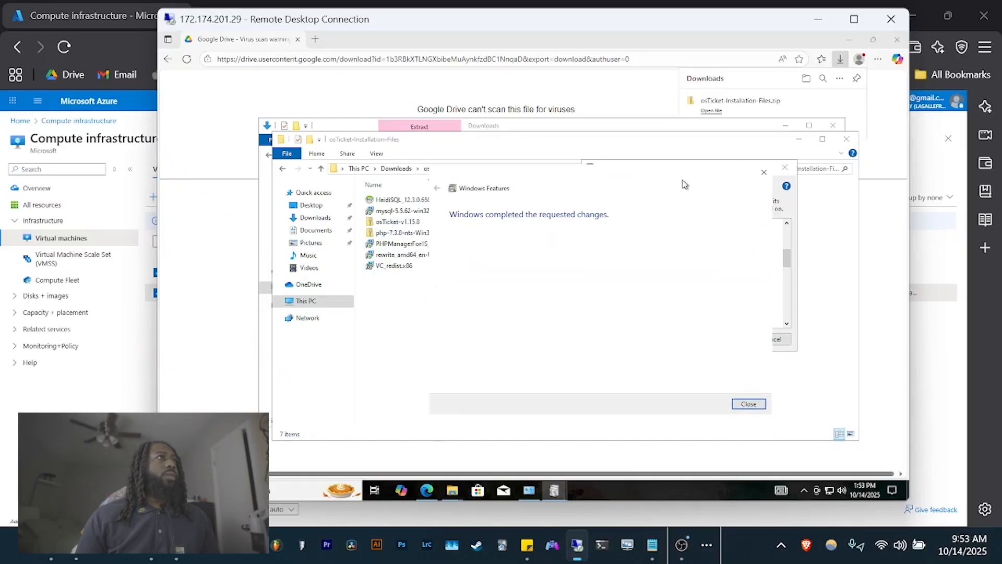
{"action": "left_click", "coordinate": [764, 172]}
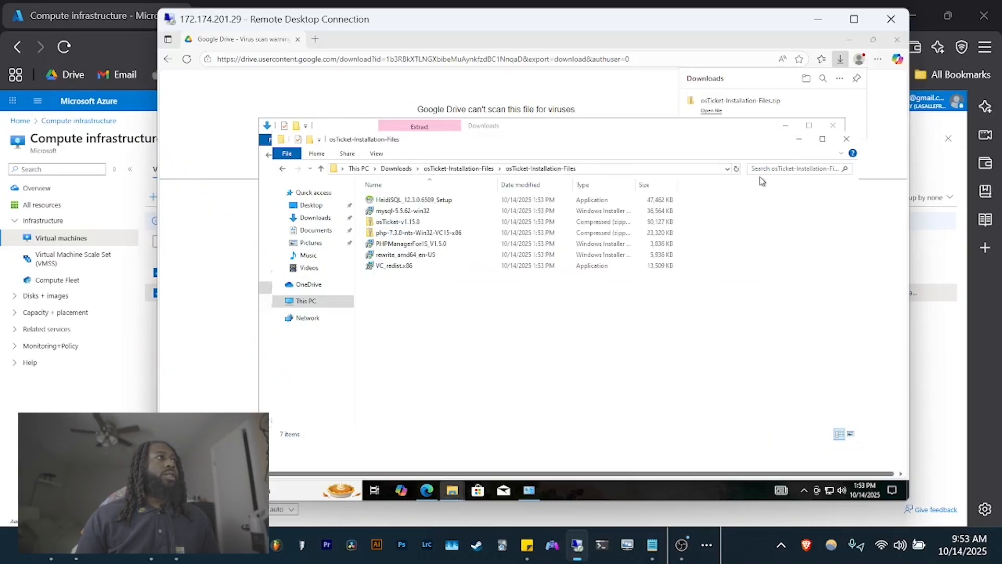
- Open IIS Manager to confirm the lab-test Home page, then close it
{"action": "left_click", "coordinate": [279, 489]}
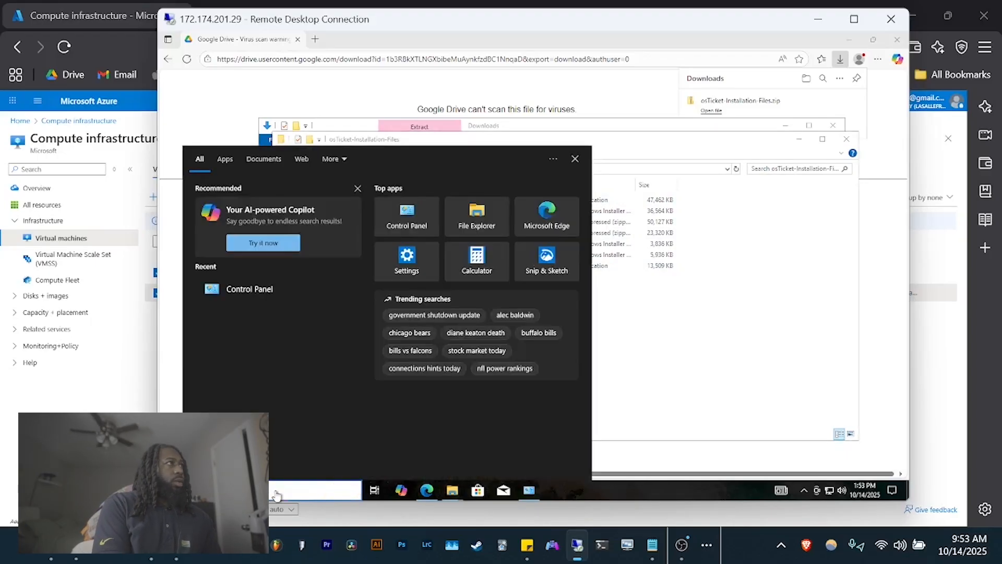
{"action": "type", "text": "iis"}
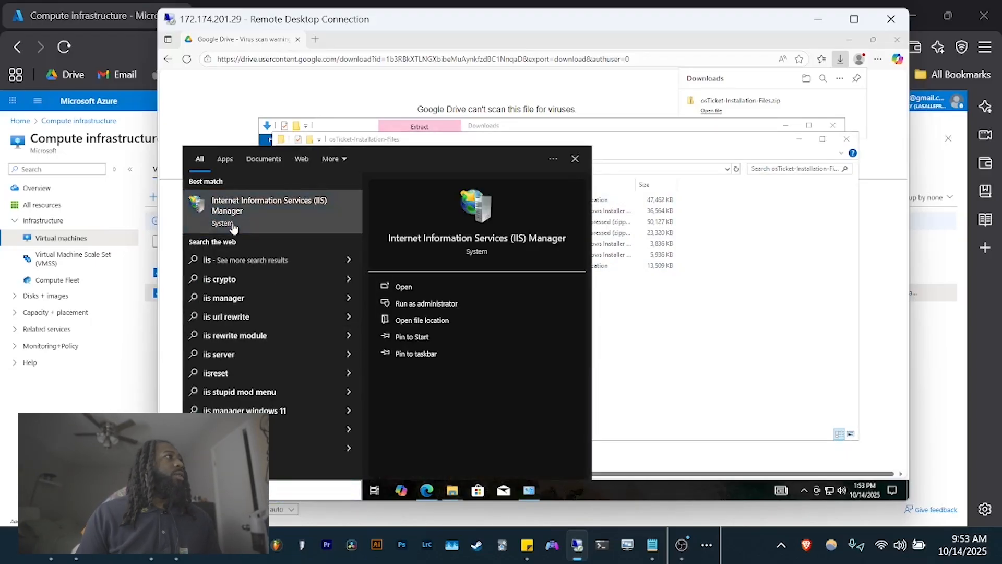
{"action": "left_click", "coordinate": [232, 225]}
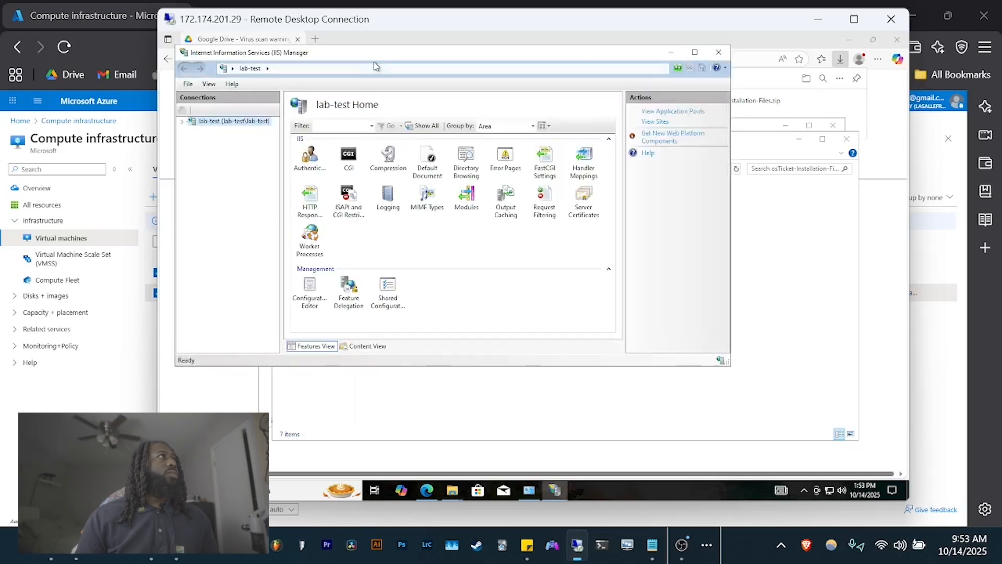
{"action": "left_click_drag", "start_coordinate": [374, 58], "coordinate": [540, 67]}
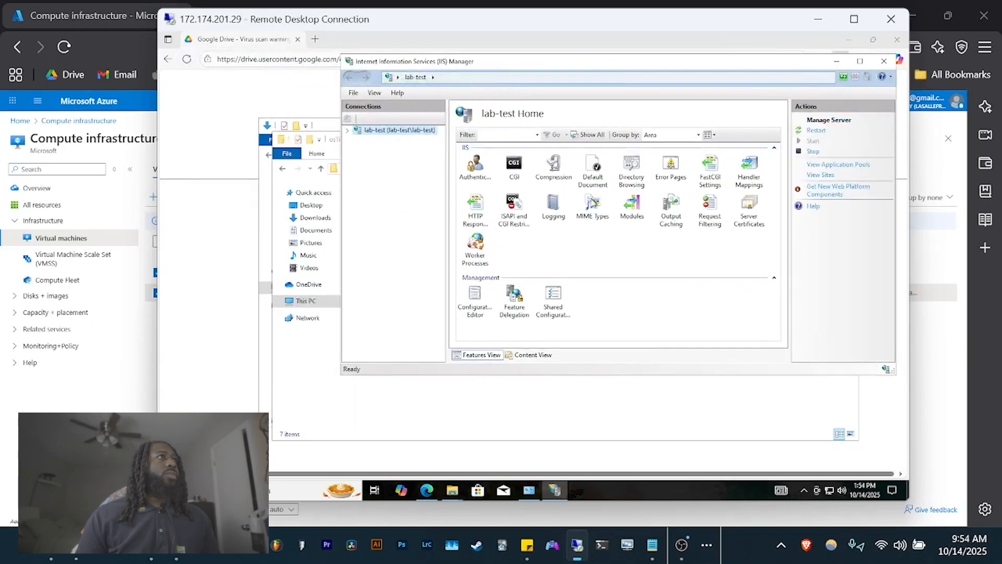
{"action": "left_click", "coordinate": [884, 62]}
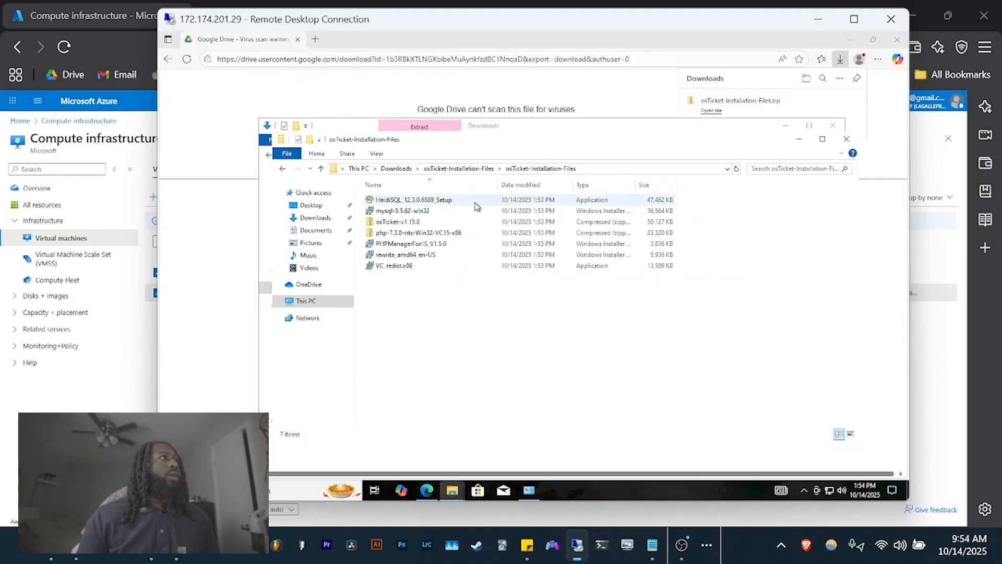
- Install PHPManagerForIIS_V1.5.0, accepting its licence
{"action": "double_click", "coordinate": [407, 243]}
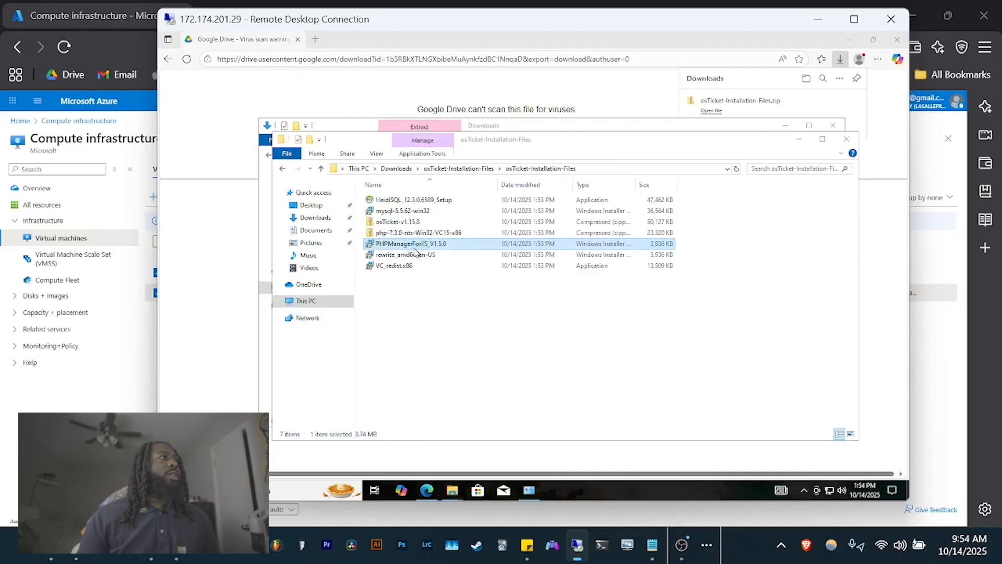
{"action": "left_click", "coordinate": [636, 349]}
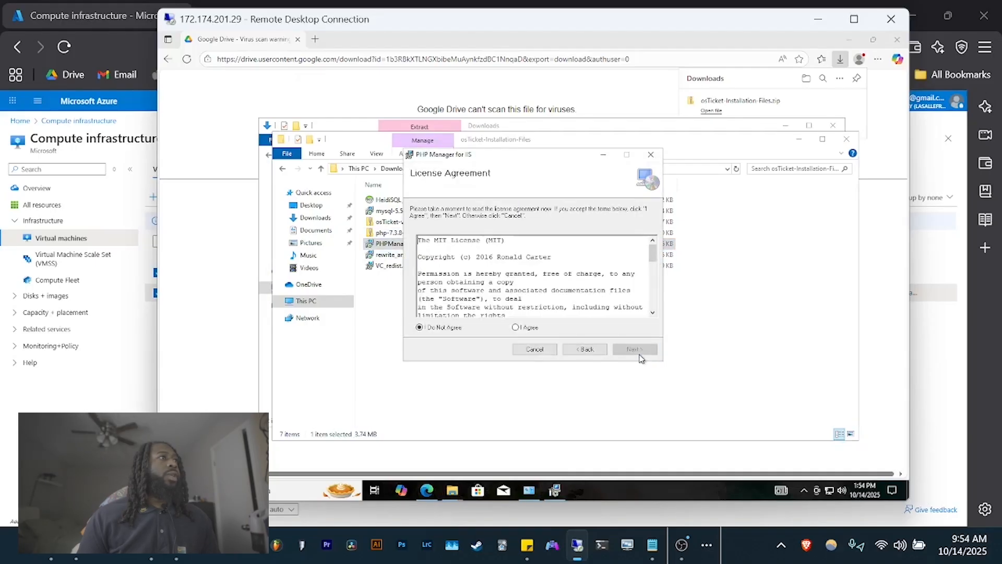
{"action": "left_click", "coordinate": [516, 327]}
{"action": "left_click", "coordinate": [634, 350]}
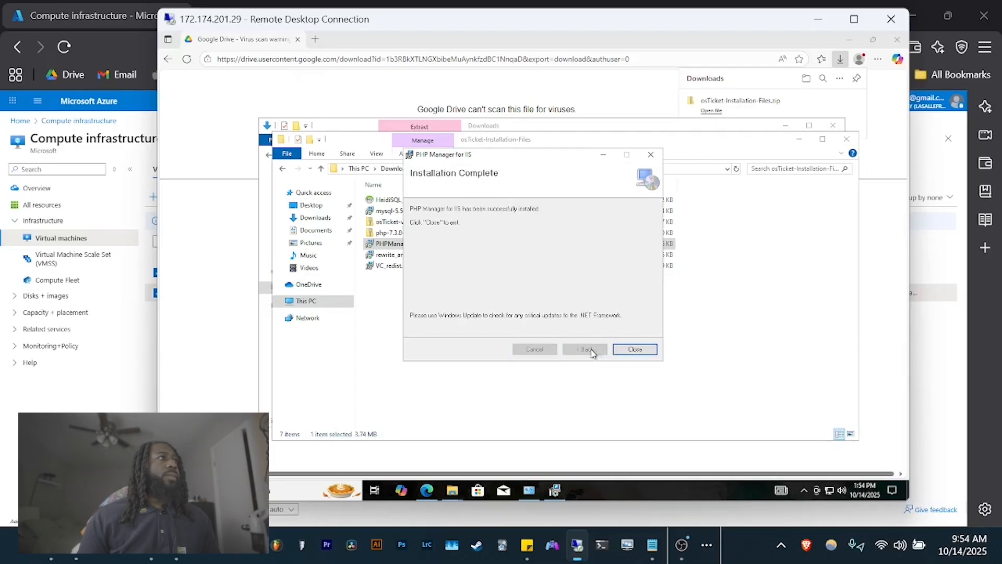
{"action": "left_click", "coordinate": [635, 349]}
- Install the IIS URL Rewrite Module 2 from rewrite_amd64_en-US
{"action": "left_click", "coordinate": [416, 255]}
{"action": "double_click", "coordinate": [416, 255]}
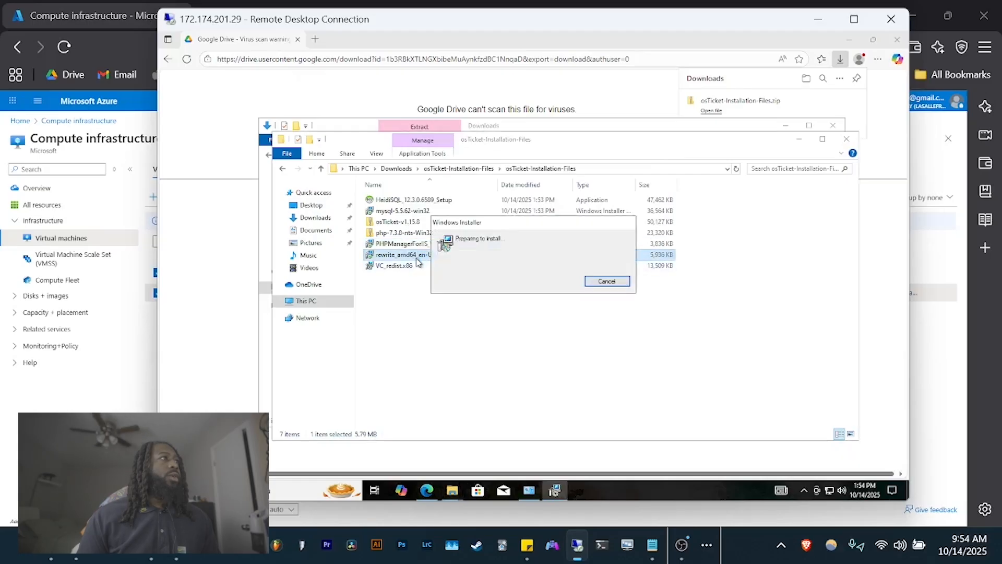
{"action": "left_click", "coordinate": [533, 320]}
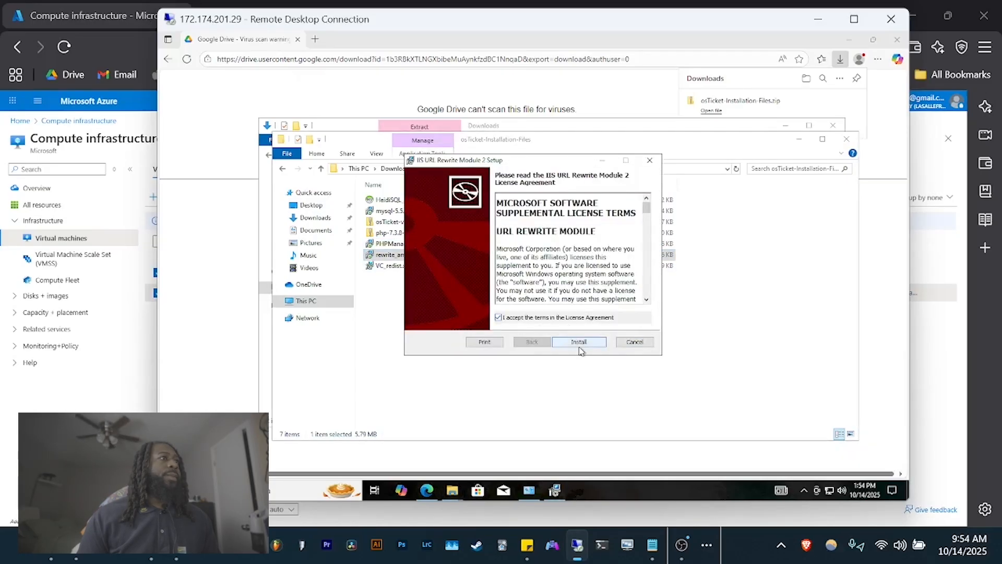
{"action": "left_click", "coordinate": [580, 342]}
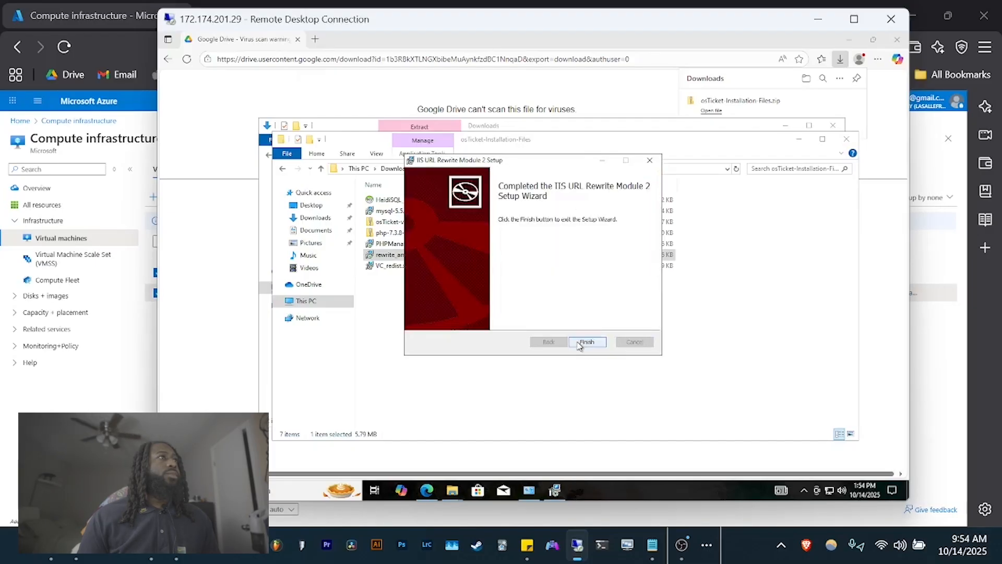
{"action": "left_click", "coordinate": [582, 343]}
- Install the Visual C++ 2015-2022 x86 redistributable from VC_redist.x86
{"action": "double_click", "coordinate": [384, 267]}
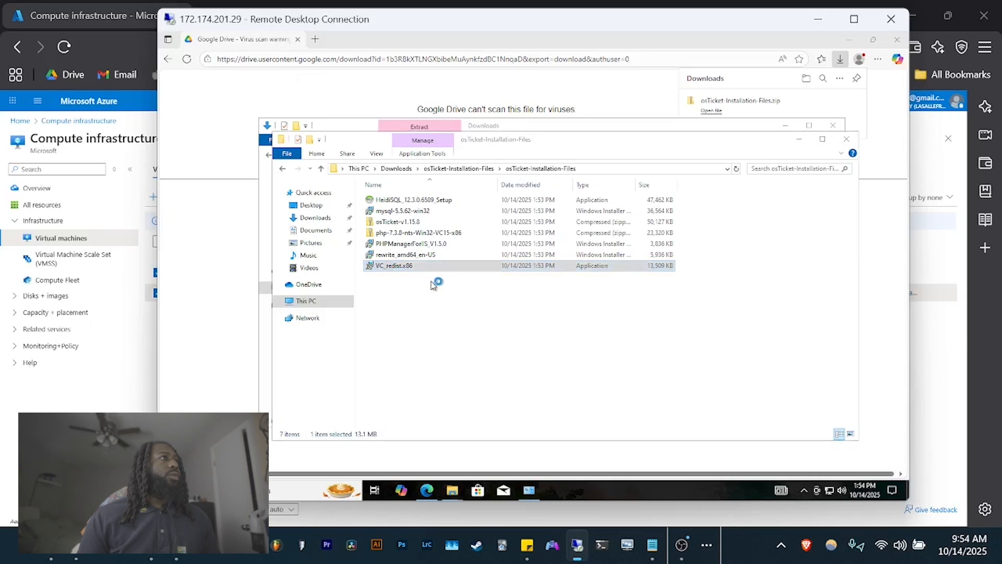
{"action": "left_click", "coordinate": [491, 304]}
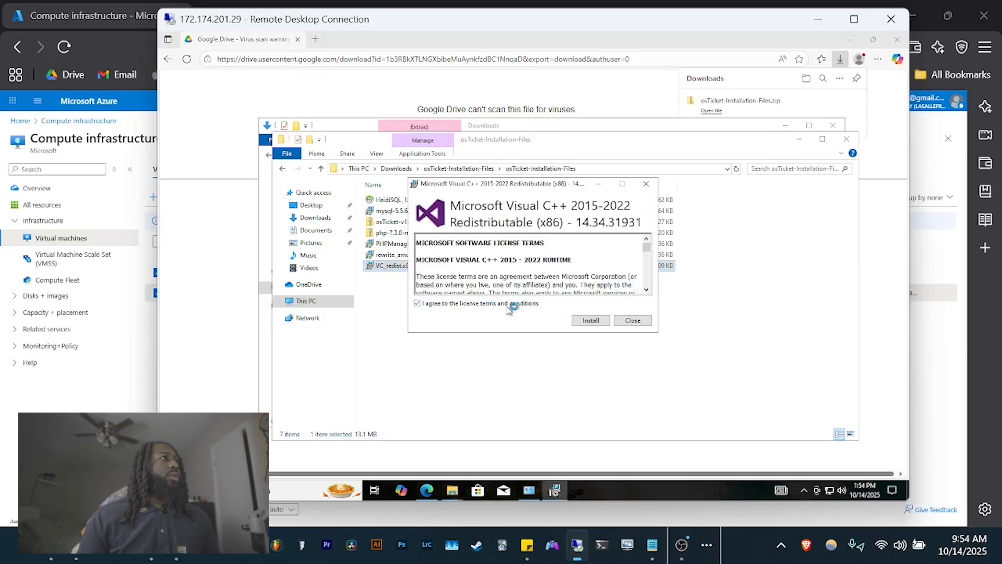
{"action": "left_click", "coordinate": [590, 320]}
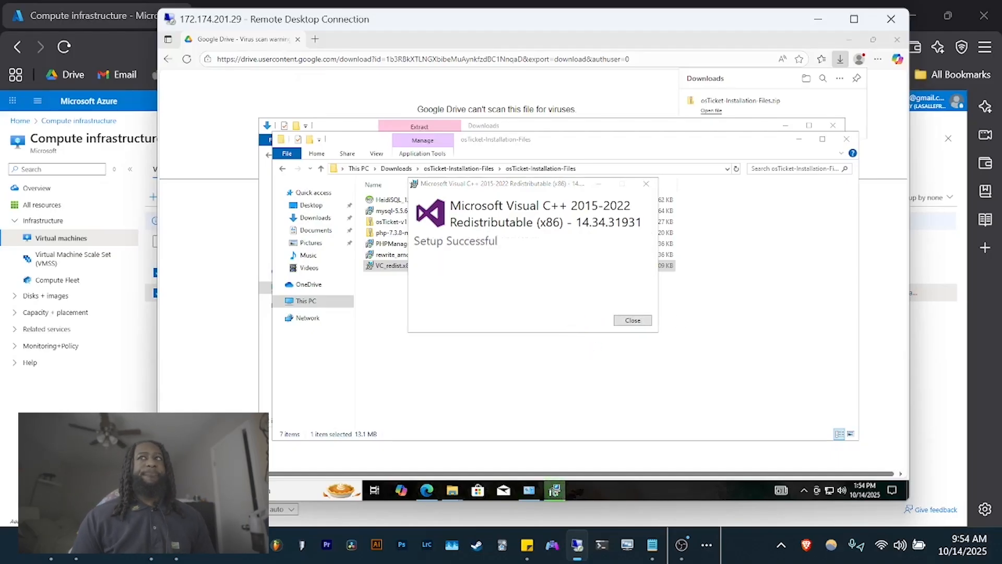
{"action": "left_click", "coordinate": [644, 320]}
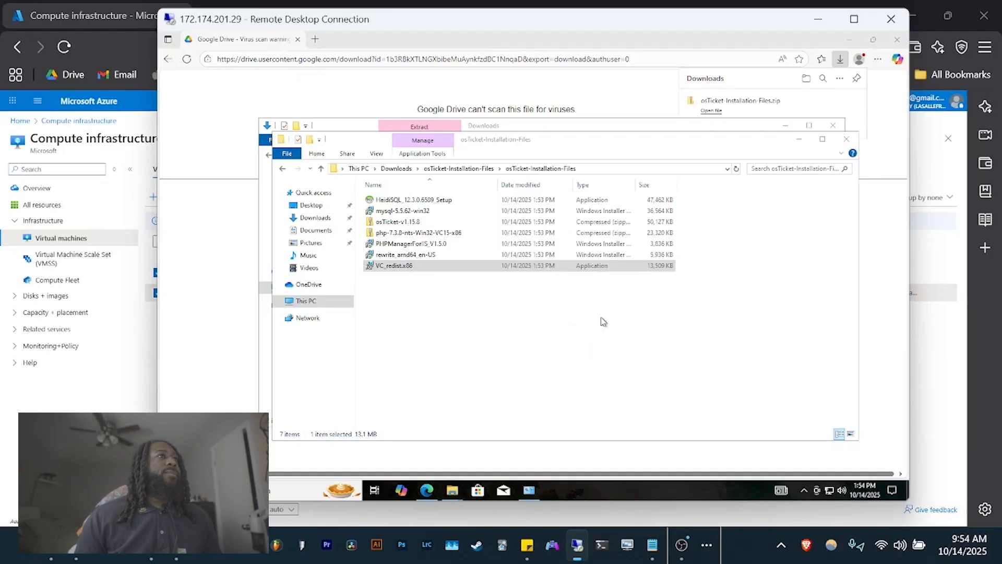
{"action": "left_click", "coordinate": [389, 234]}
- Start Extract All on the php-7.3.8-nts-Win32-VC15-x86 zip and browse the destination to the C: drive
{"action": "right_click", "coordinate": [390, 236]}
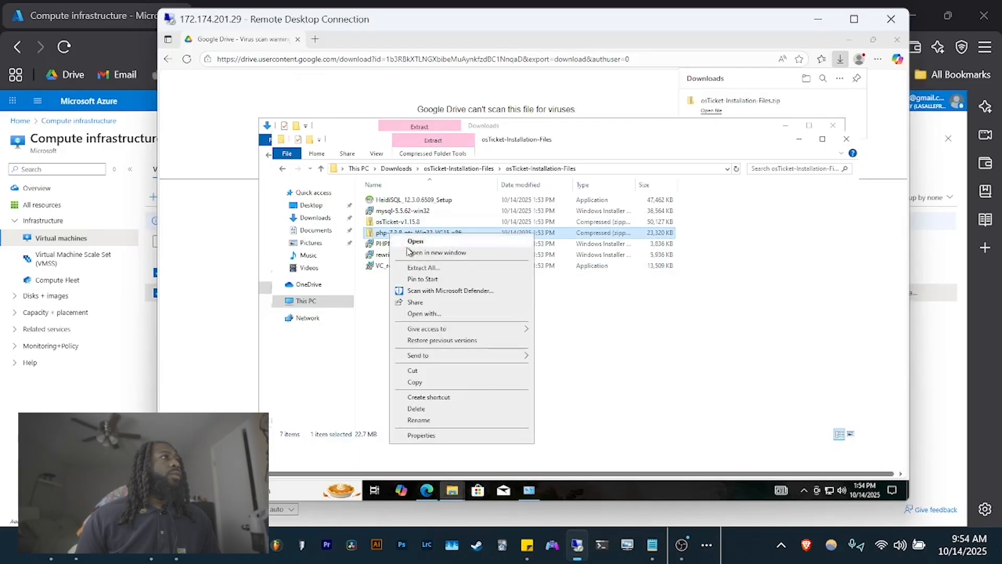
{"action": "left_click", "coordinate": [432, 268]}
{"action": "left_click_drag", "start_coordinate": [476, 159], "coordinate": [571, 163]}
{"action": "left_click", "coordinate": [754, 224]}
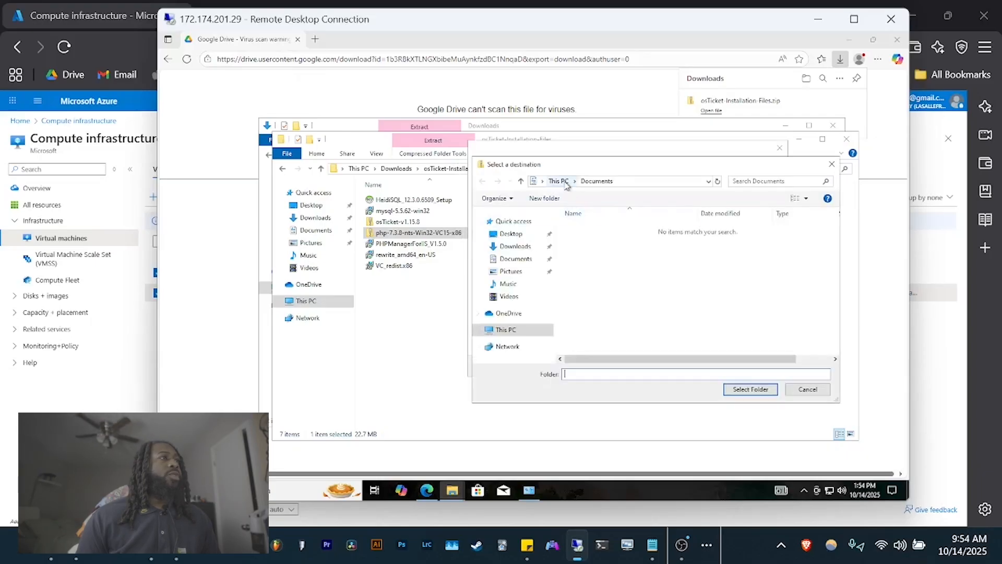
{"action": "left_click", "coordinate": [493, 330]}
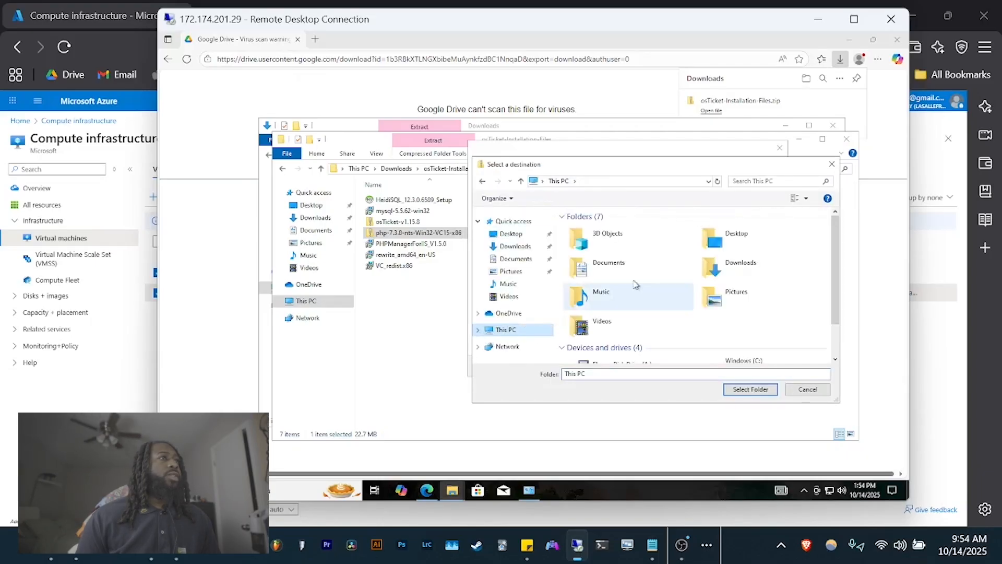
{"action": "scroll", "coordinate": [609, 296], "scroll_direction": "down", "scroll_amount": 2}
{"action": "double_click", "coordinate": [722, 318]}
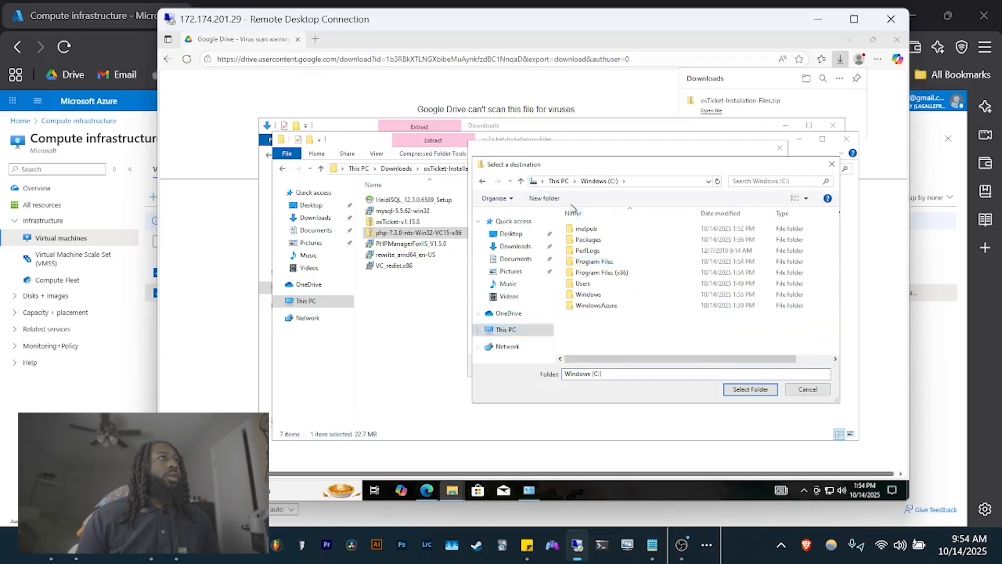
- Create a new PHP folder on C: and extract the PHP files into C:\PHP
{"action": "left_click", "coordinate": [544, 198]}
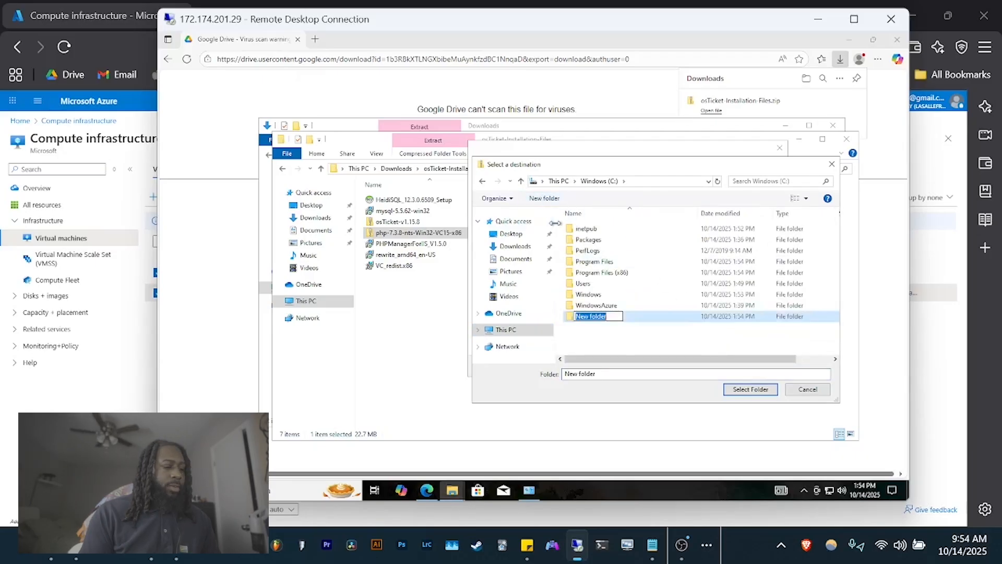
{"action": "type", "text": "PHP"}
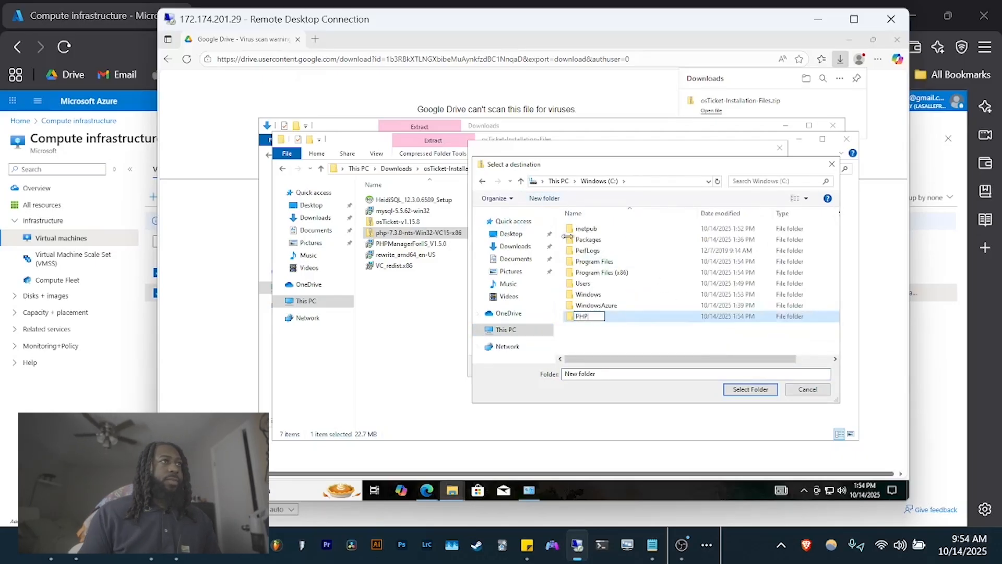
{"action": "double_click", "coordinate": [637, 321]}
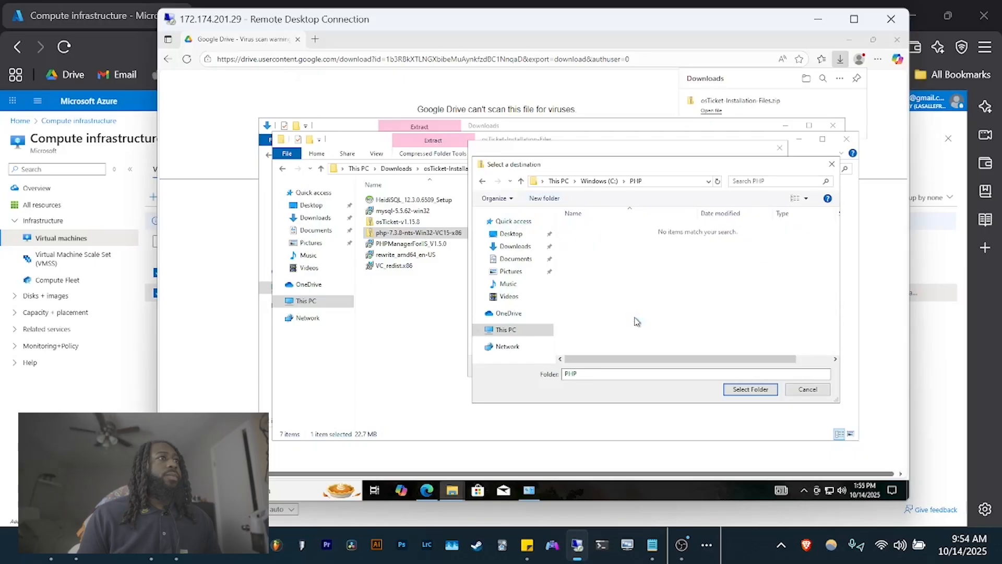
{"action": "left_click", "coordinate": [744, 390]}
{"action": "left_click", "coordinate": [720, 368]}
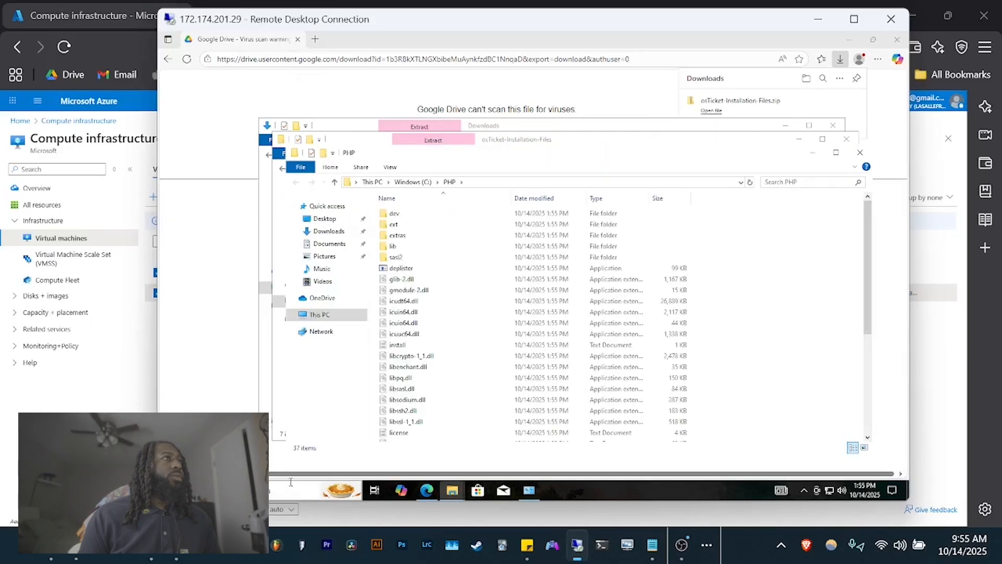
{"action": "left_click", "coordinate": [860, 153]}
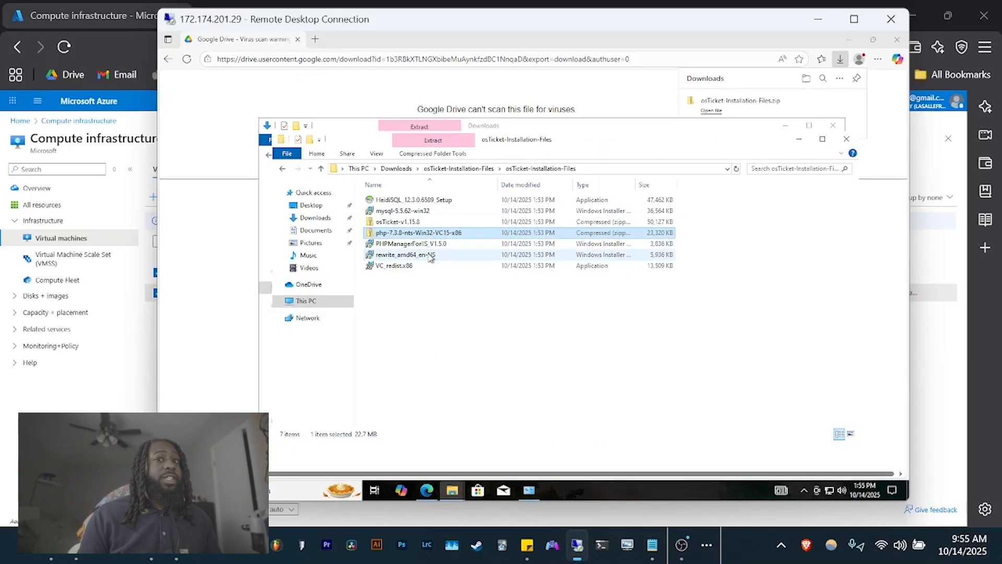
- Launch IIS Manager by searching for 'iis'
{"action": "left_click", "coordinate": [324, 489]}
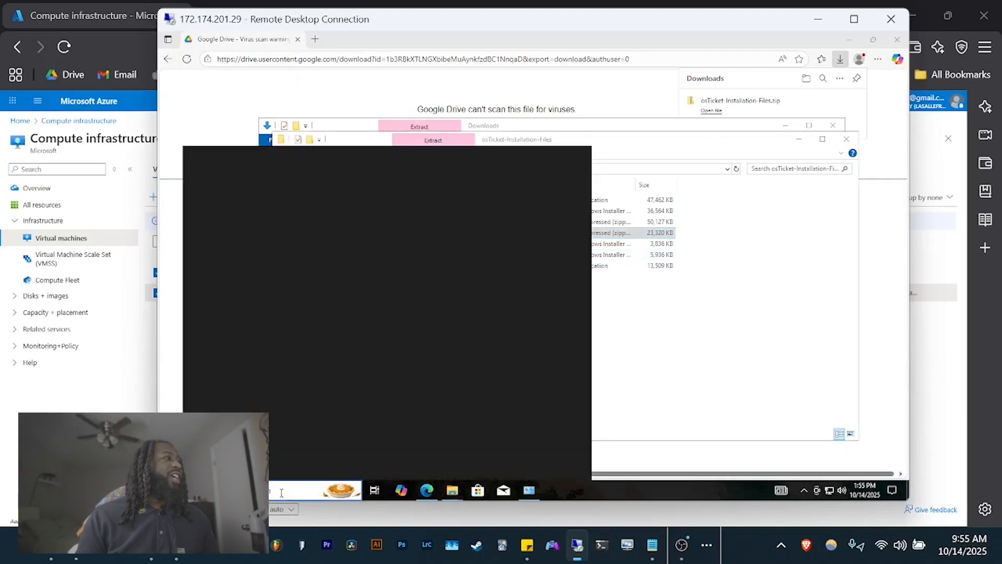
{"action": "type", "text": "iis"}
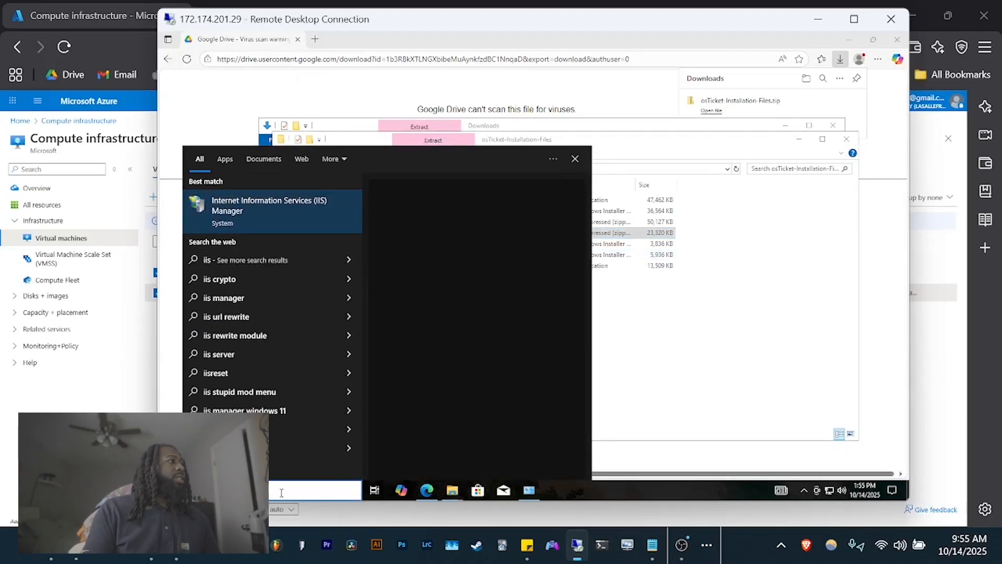
{"action": "left_click", "coordinate": [290, 211]}
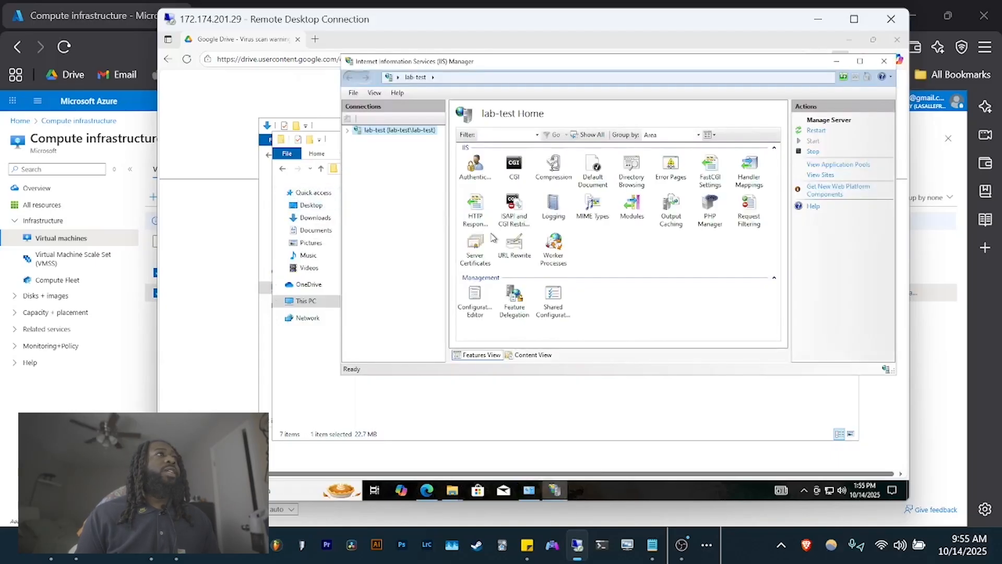
- Register C:\PHP\php-cgi.exe as a new PHP version in PHP Manager, then return to lab-test
{"action": "double_click", "coordinate": [711, 206]}
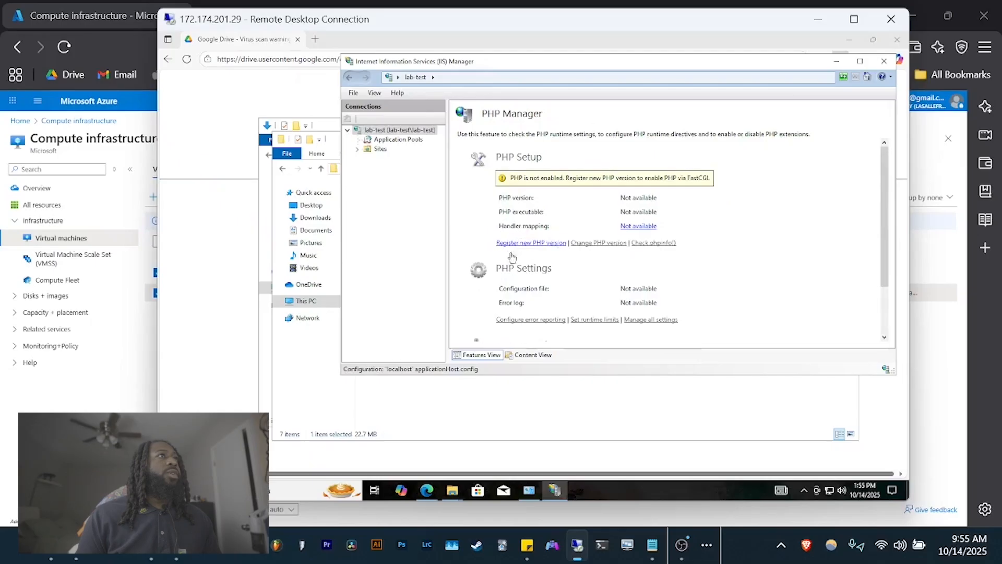
{"action": "left_click", "coordinate": [533, 243]}
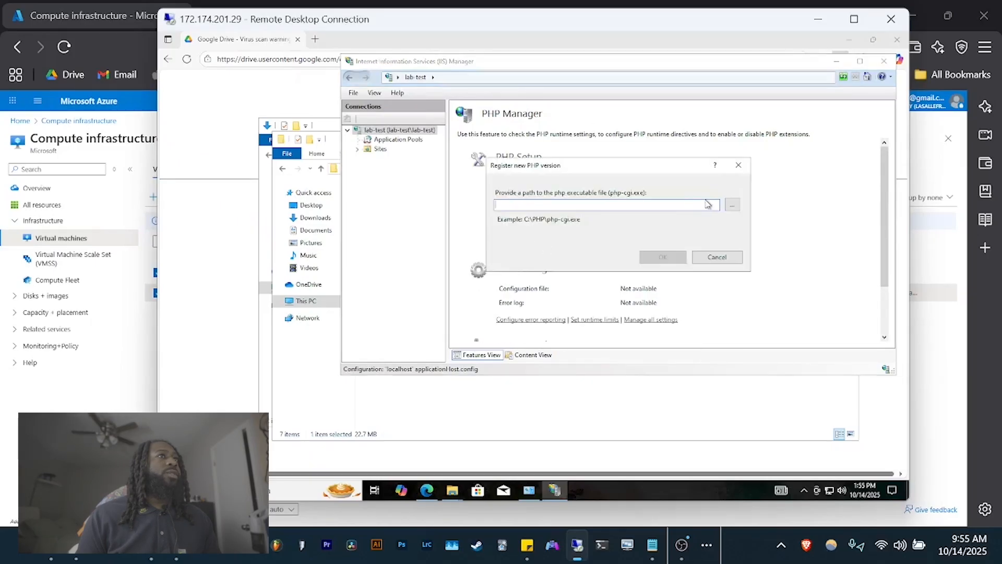
{"action": "left_click", "coordinate": [731, 206]}
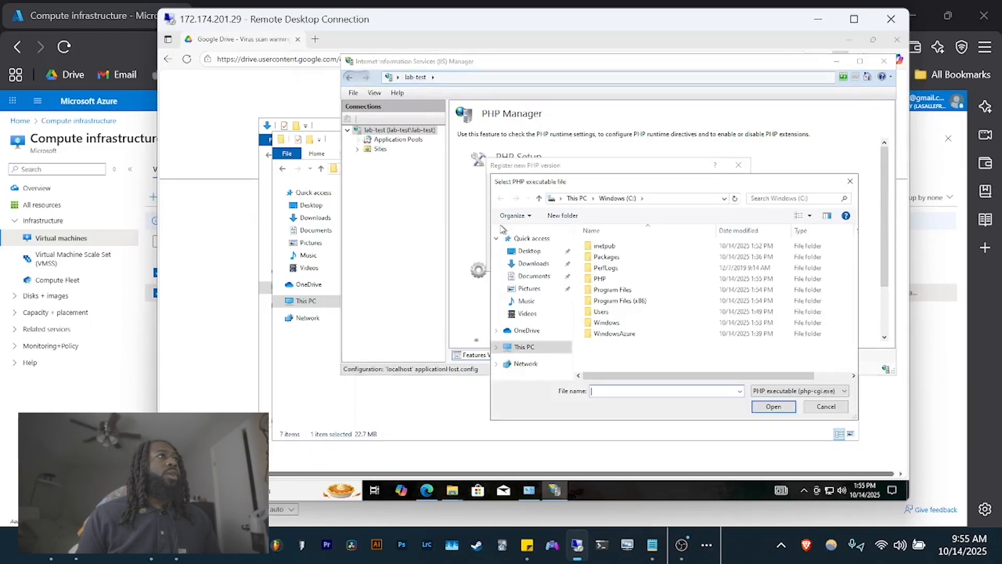
{"action": "double_click", "coordinate": [605, 279]}
{"action": "double_click", "coordinate": [615, 302]}
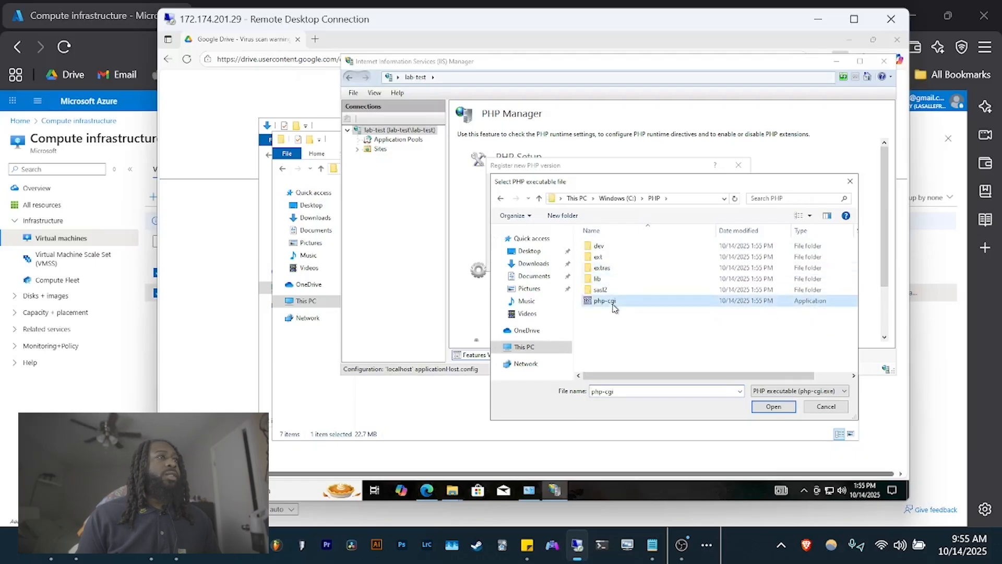
{"action": "left_click", "coordinate": [662, 257]}
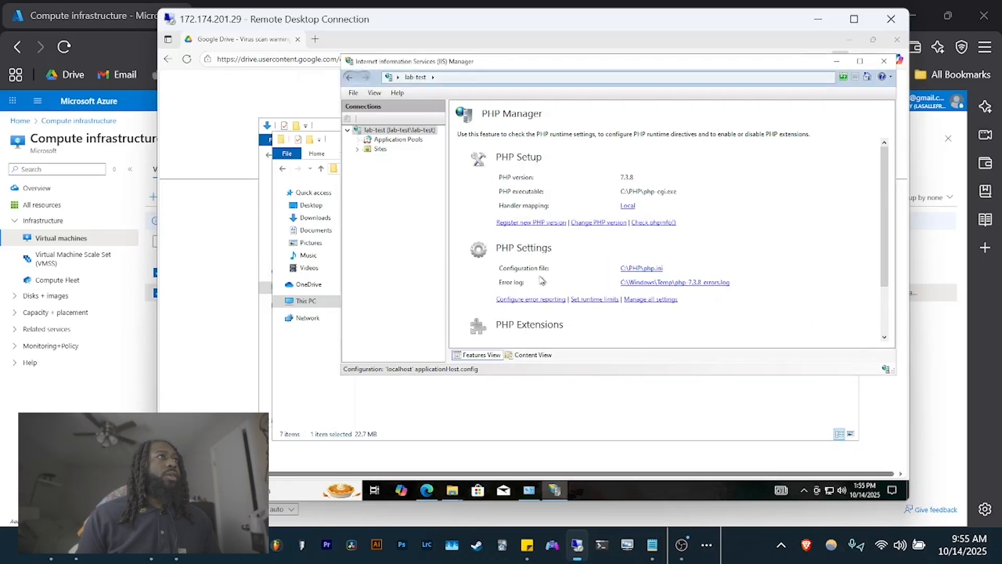
{"action": "scroll", "coordinate": [522, 283], "scroll_direction": "down", "scroll_amount": 3}
{"action": "left_click", "coordinate": [379, 130]}
- Install MySQL Server 5.5 from mysql-5.5.62-win32 using the Typical setup type
{"action": "left_click", "coordinate": [304, 373]}
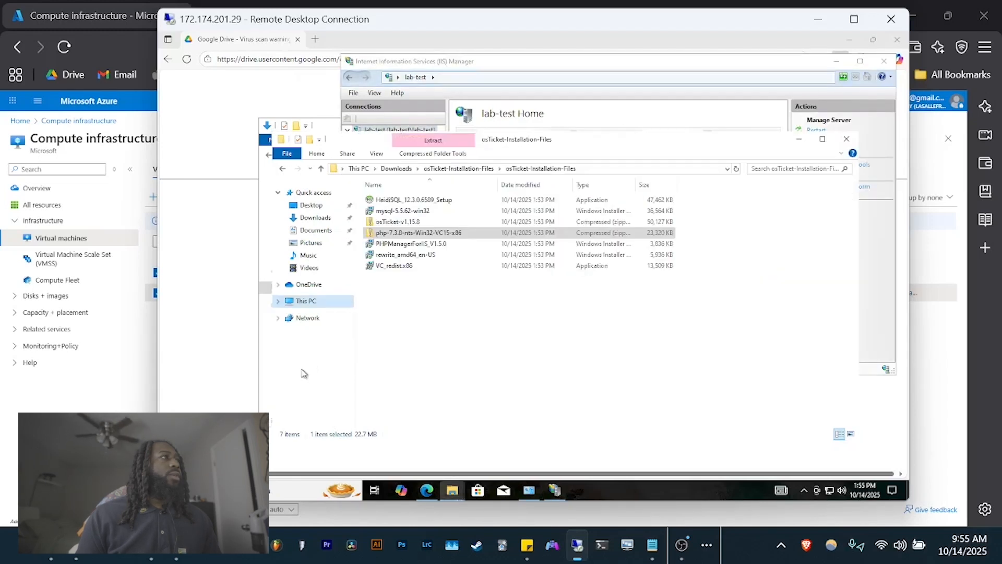
{"action": "left_click", "coordinate": [402, 211]}
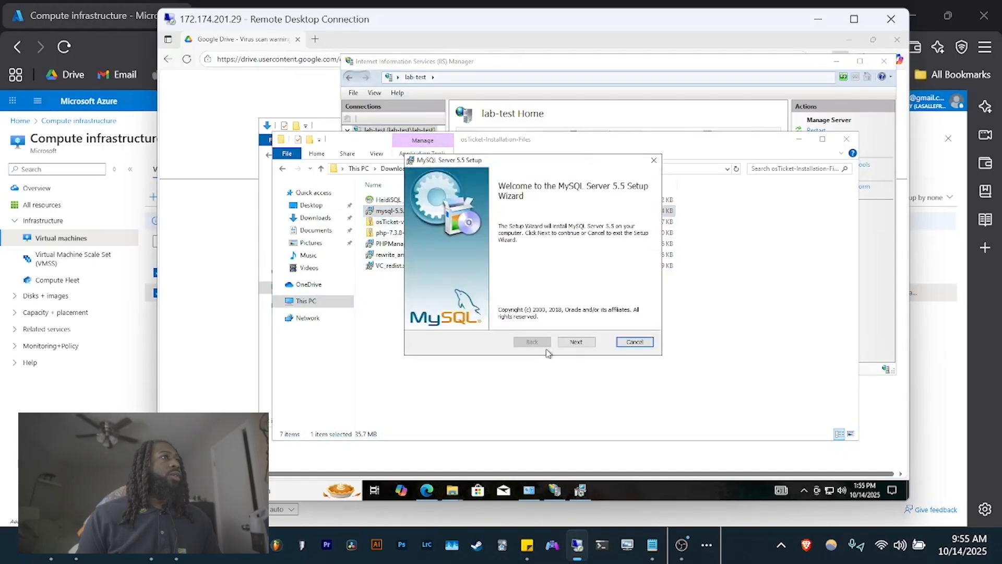
{"action": "left_click", "coordinate": [576, 343]}
{"action": "left_click", "coordinate": [516, 319]}
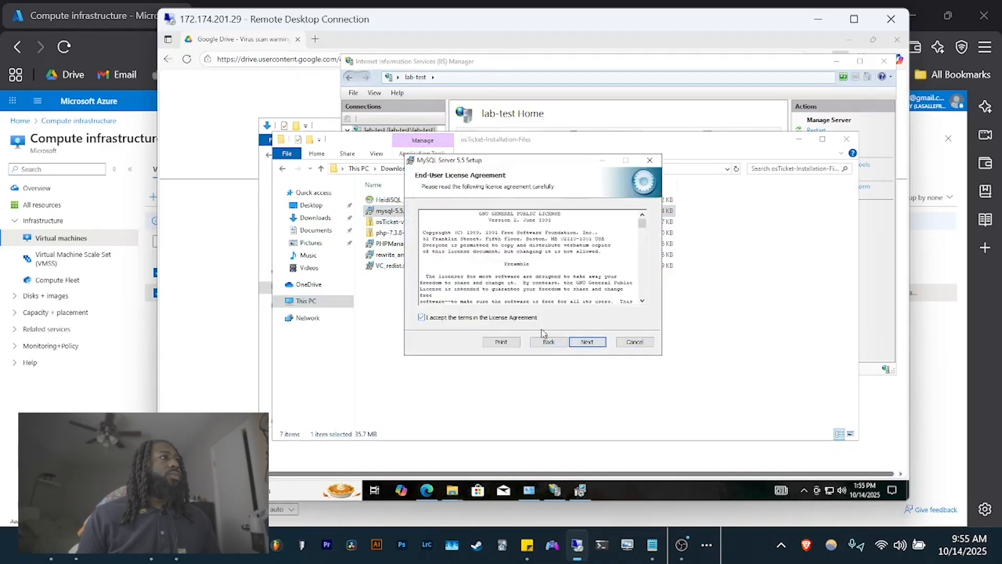
{"action": "left_click", "coordinate": [580, 343]}
{"action": "left_click", "coordinate": [459, 218]}
{"action": "left_click", "coordinate": [574, 342]}
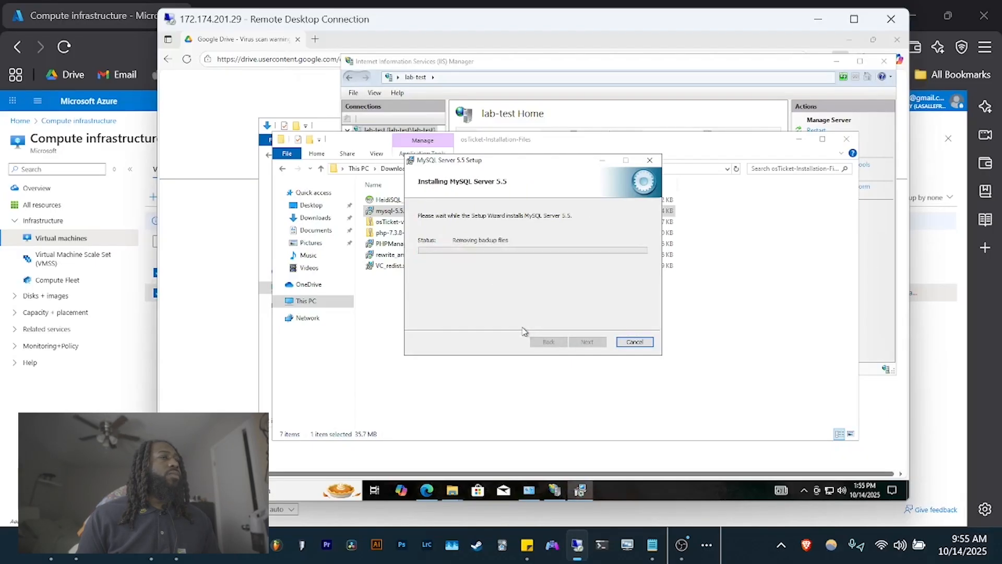
{"action": "left_click", "coordinate": [588, 342]}
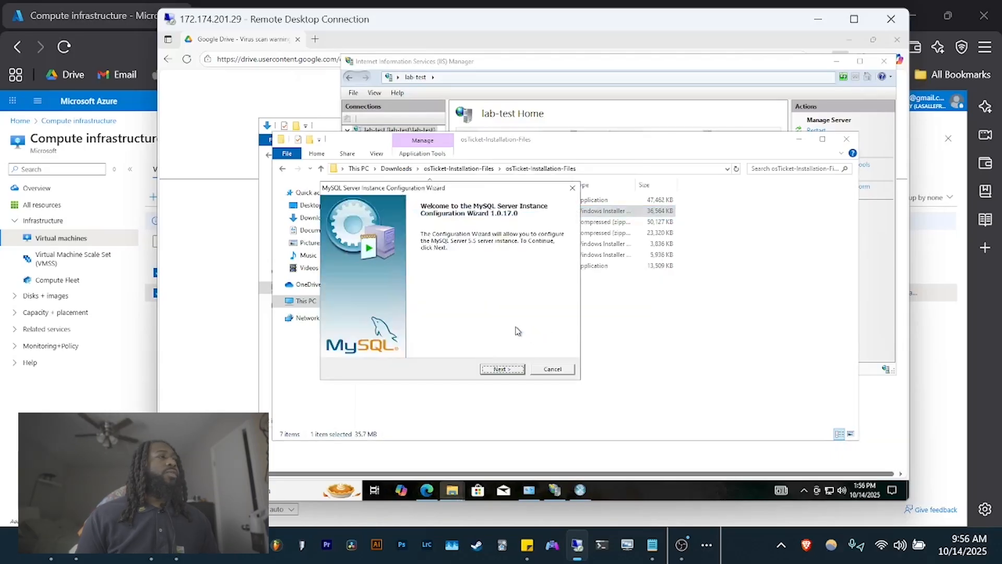
- Configure a Standard MySQL instance as a Windows service with a root password and apply it
{"action": "left_click", "coordinate": [507, 371]}
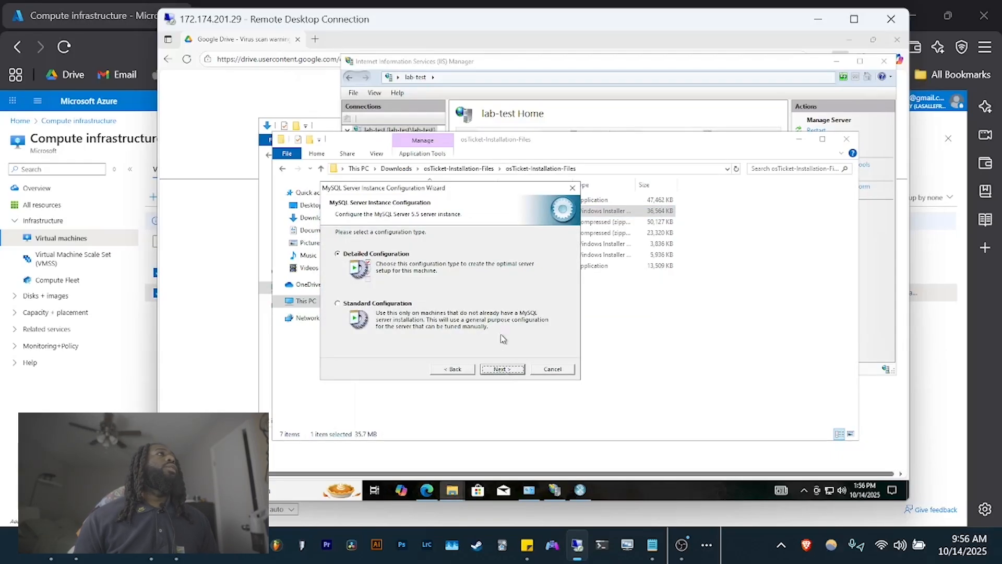
{"action": "left_click", "coordinate": [337, 303]}
{"action": "left_click", "coordinate": [513, 370]}
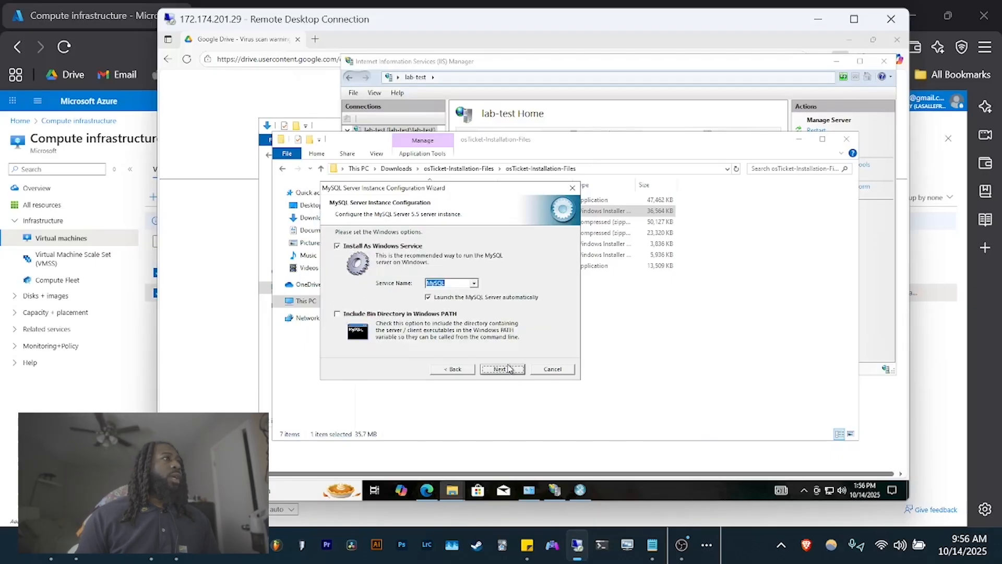
{"action": "left_click", "coordinate": [503, 370]}
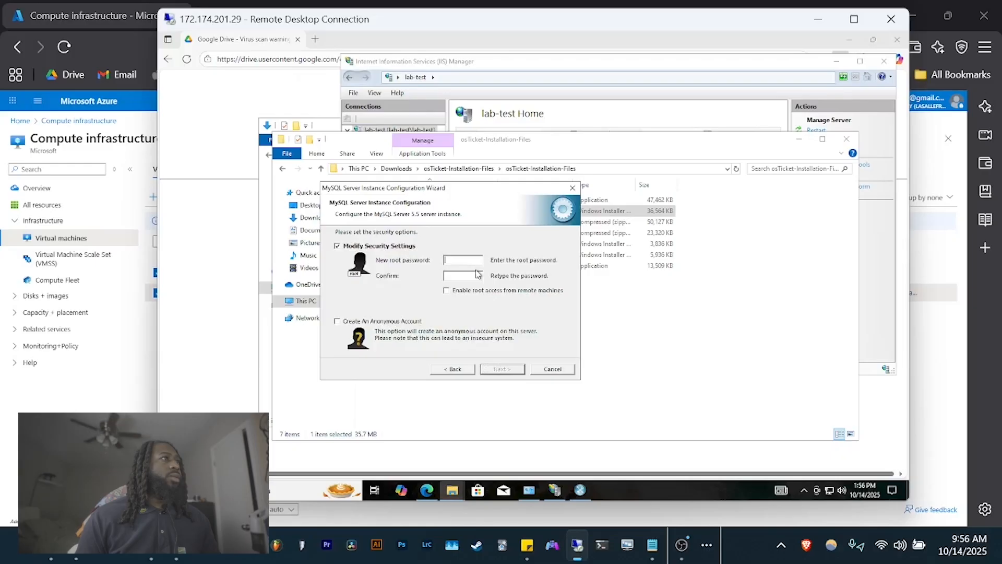
{"action": "type", "text": "**"}
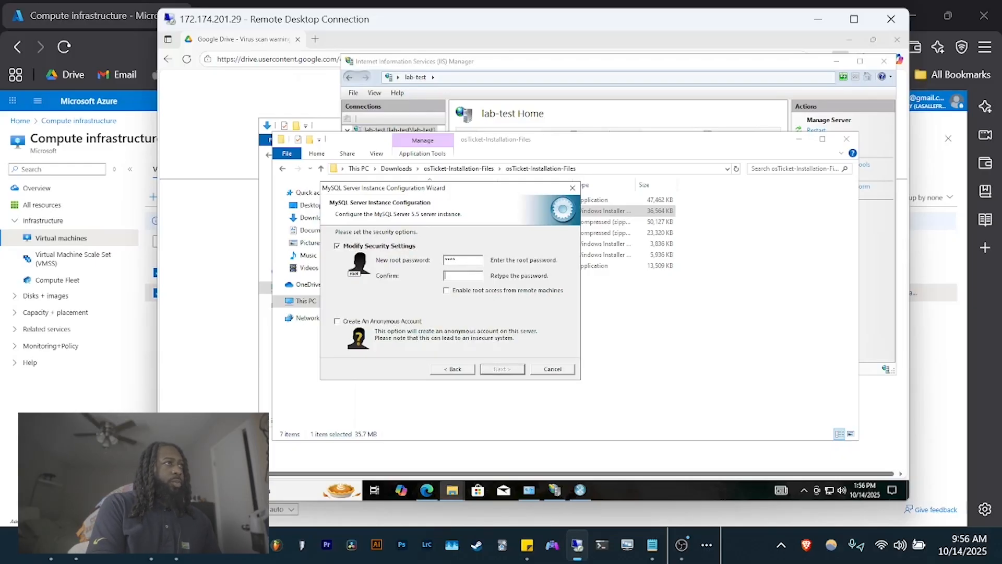
{"action": "type", "text": "****"}
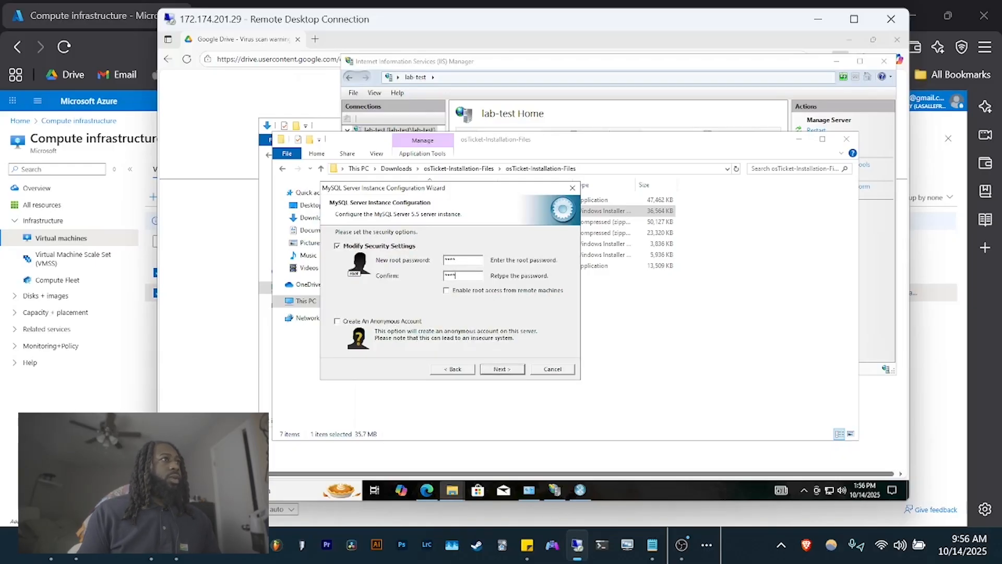
{"action": "left_click", "coordinate": [501, 370]}
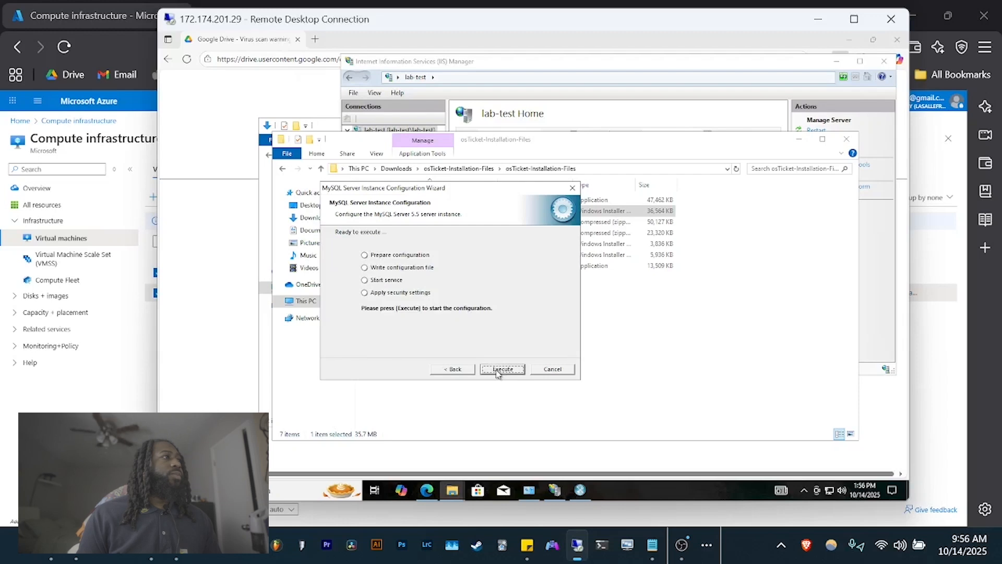
{"action": "left_click", "coordinate": [503, 369]}
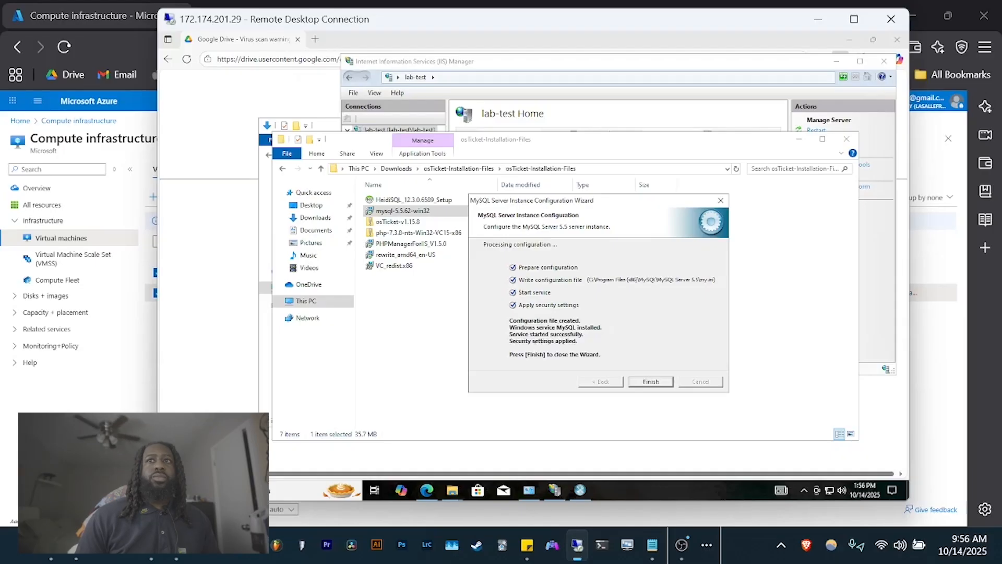
{"action": "left_click", "coordinate": [651, 383]}
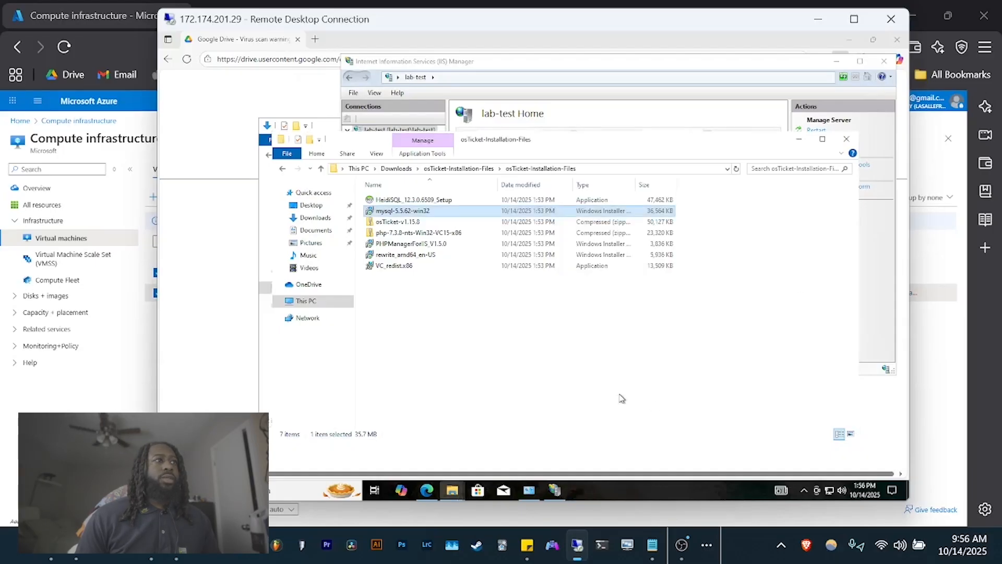
- Unzip osTicket-v1.15.8.zip with Extract All, choosing C:\inetpub\wwwroot as the destination
{"action": "left_click", "coordinate": [555, 490]}
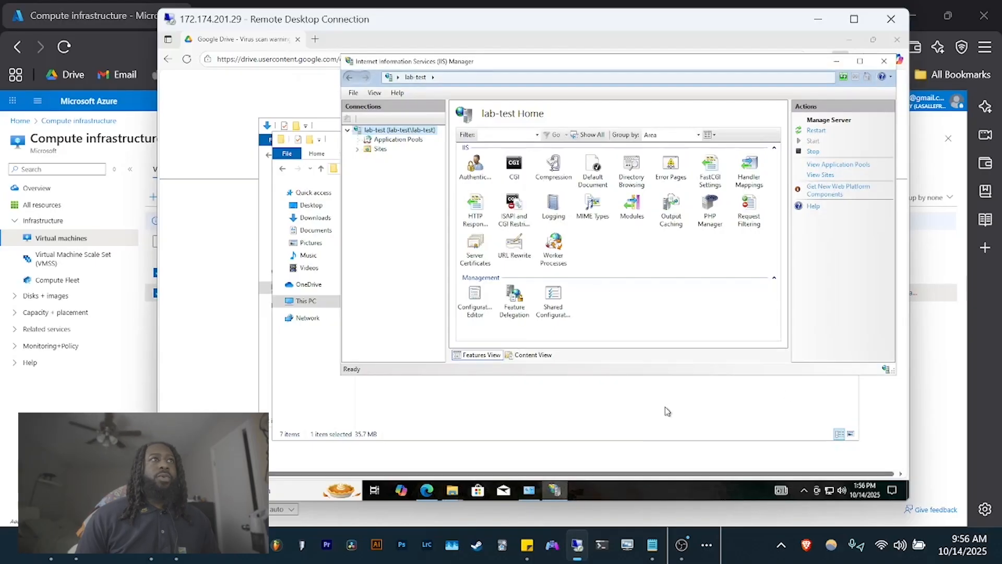
{"action": "left_click", "coordinate": [620, 419]}
{"action": "left_click", "coordinate": [393, 223]}
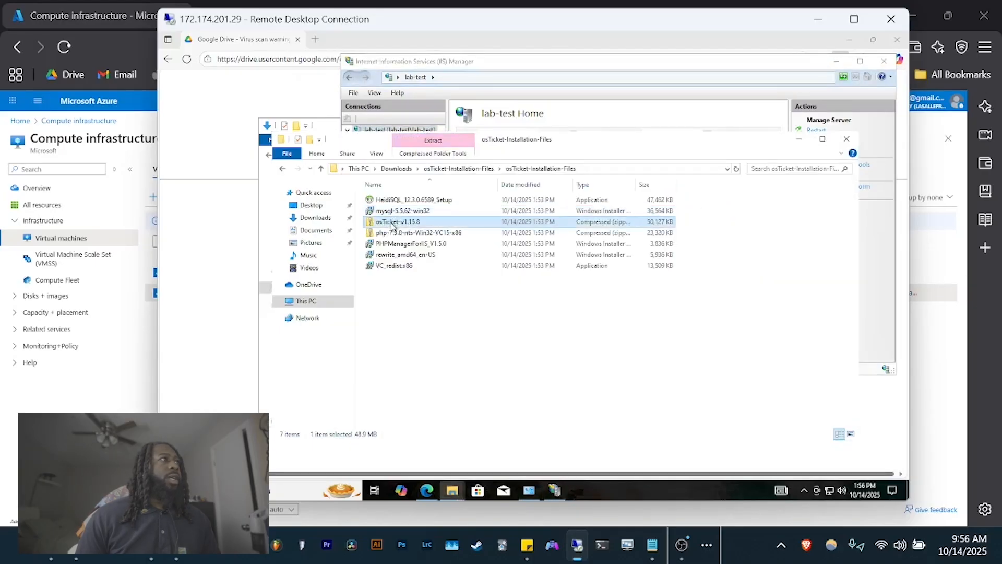
{"action": "right_click", "coordinate": [393, 224]}
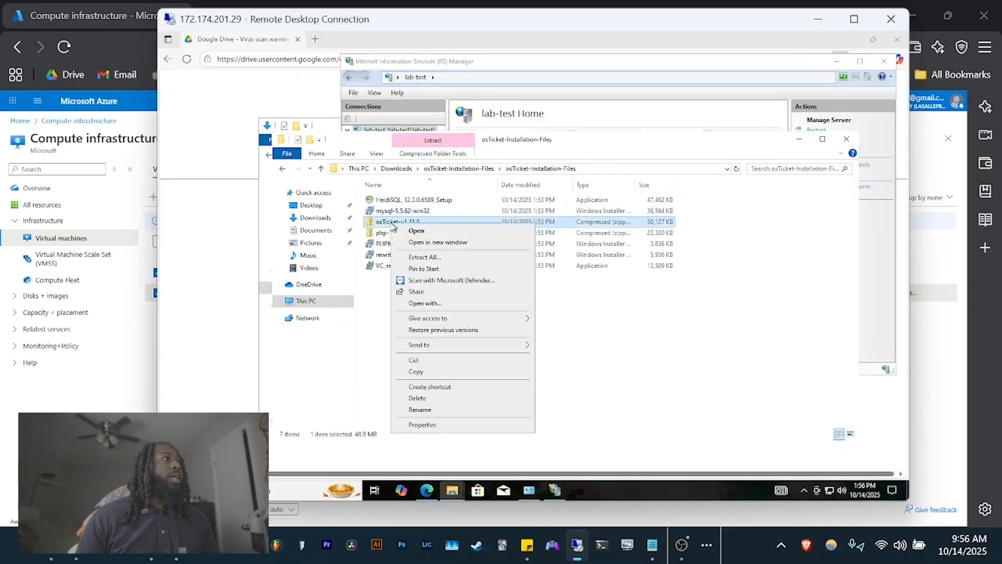
{"action": "left_click", "coordinate": [423, 258]}
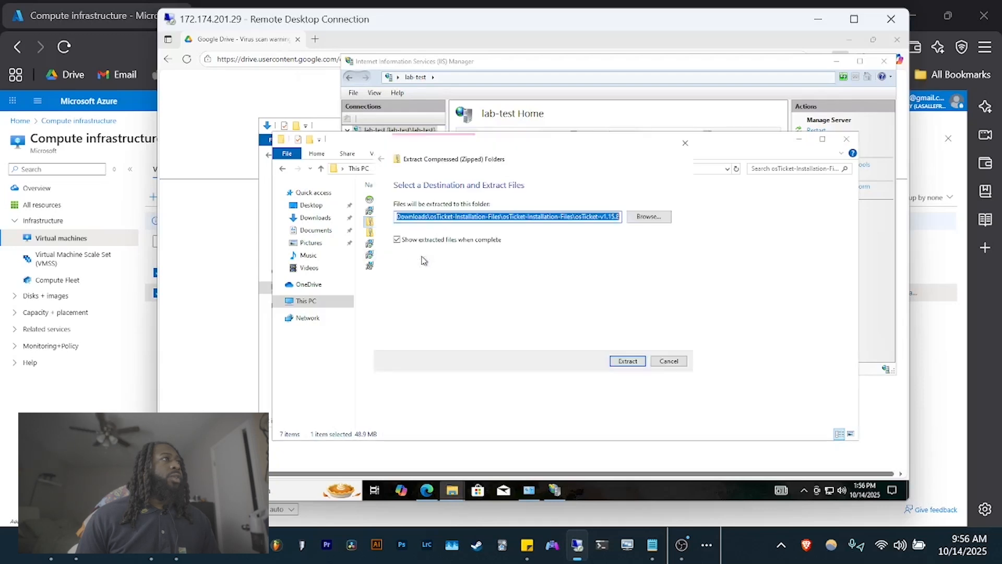
{"action": "left_click", "coordinate": [649, 216]}
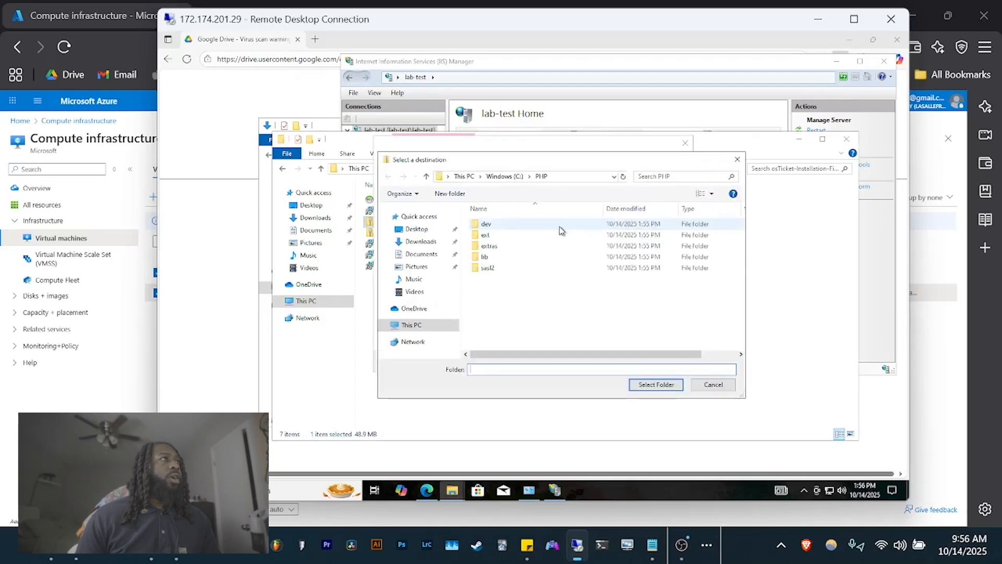
{"action": "left_click", "coordinate": [506, 176]}
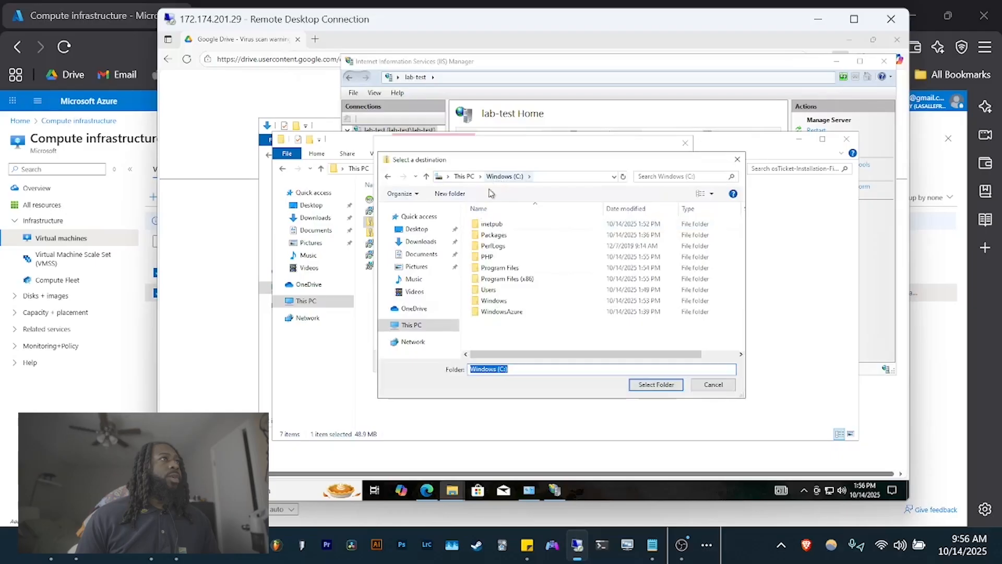
{"action": "double_click", "coordinate": [495, 225]}
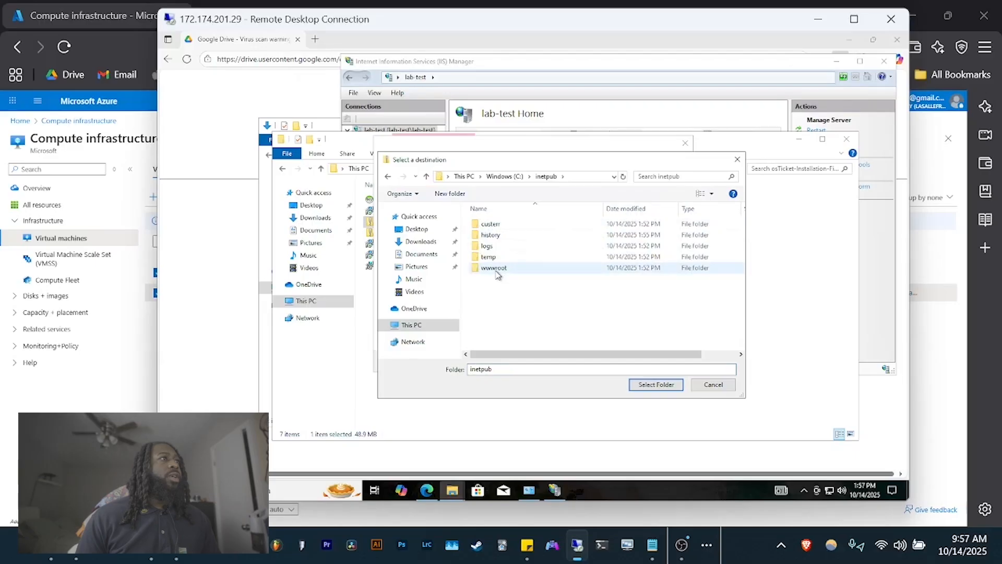
{"action": "double_click", "coordinate": [497, 270]}
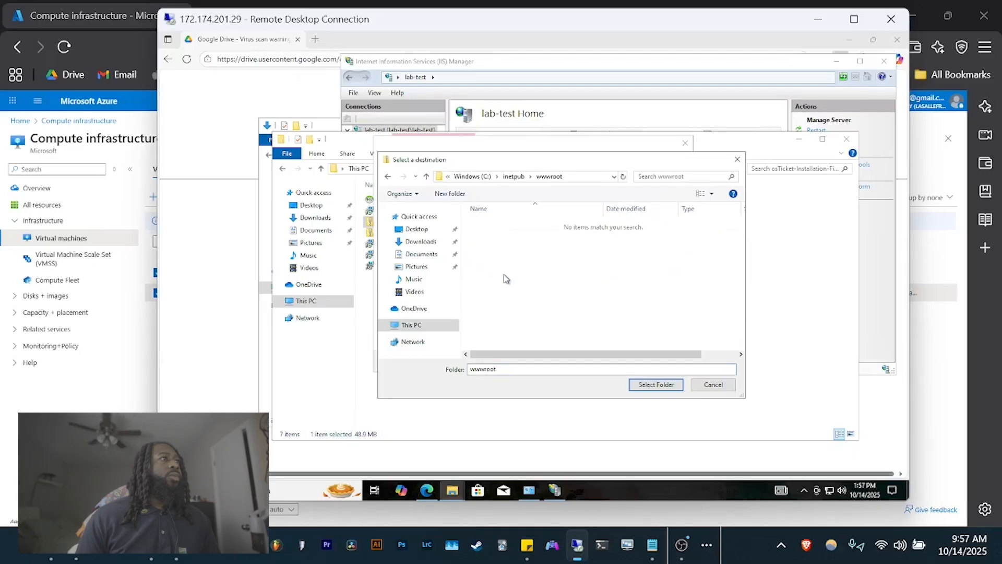
{"action": "left_click", "coordinate": [646, 386]}
{"action": "left_click", "coordinate": [626, 361]}
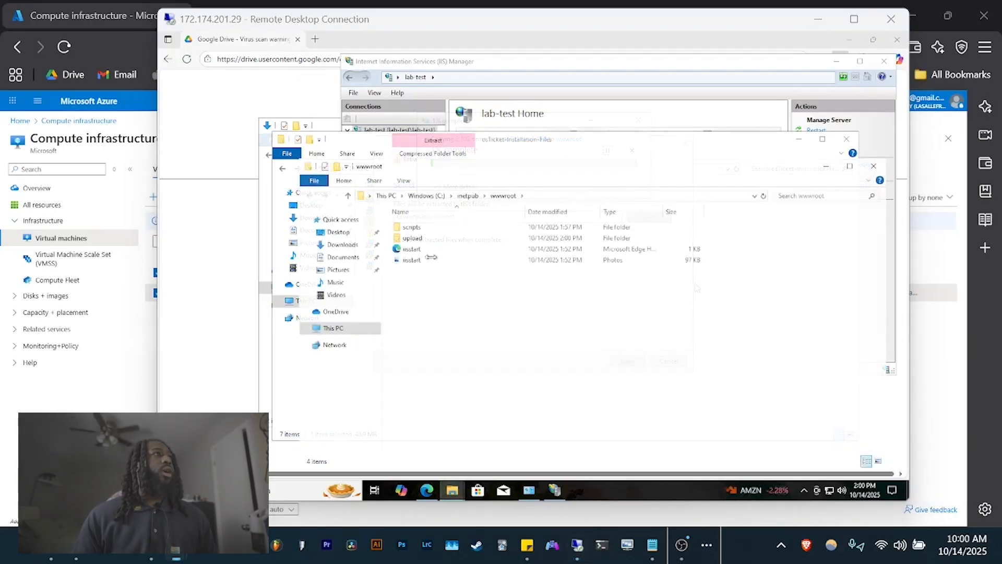
- Rename the upload folder in wwwroot to osTicket
{"action": "left_click", "coordinate": [600, 143]}
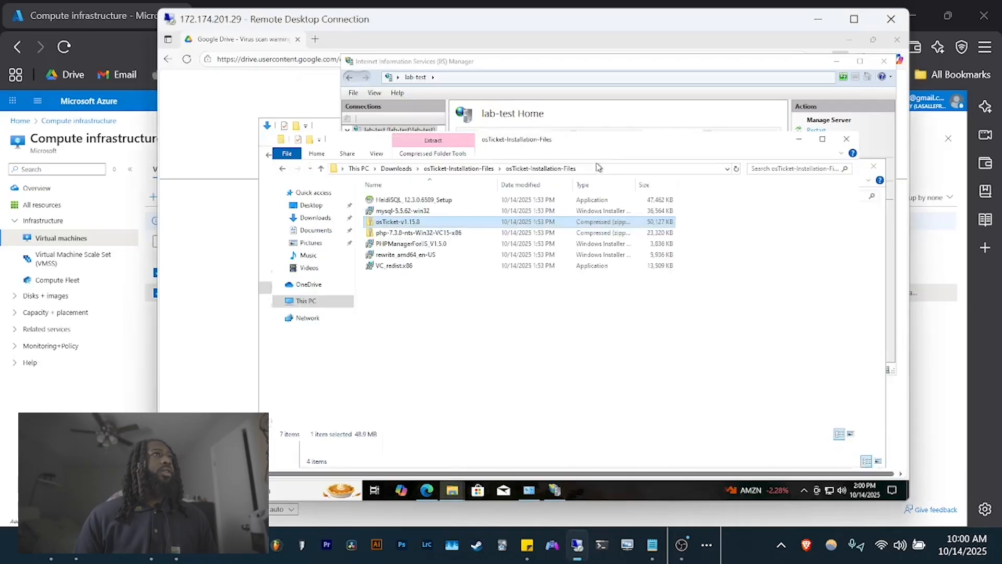
{"action": "left_click_drag", "start_coordinate": [603, 150], "coordinate": [335, 41]}
{"action": "left_click", "coordinate": [438, 261]}
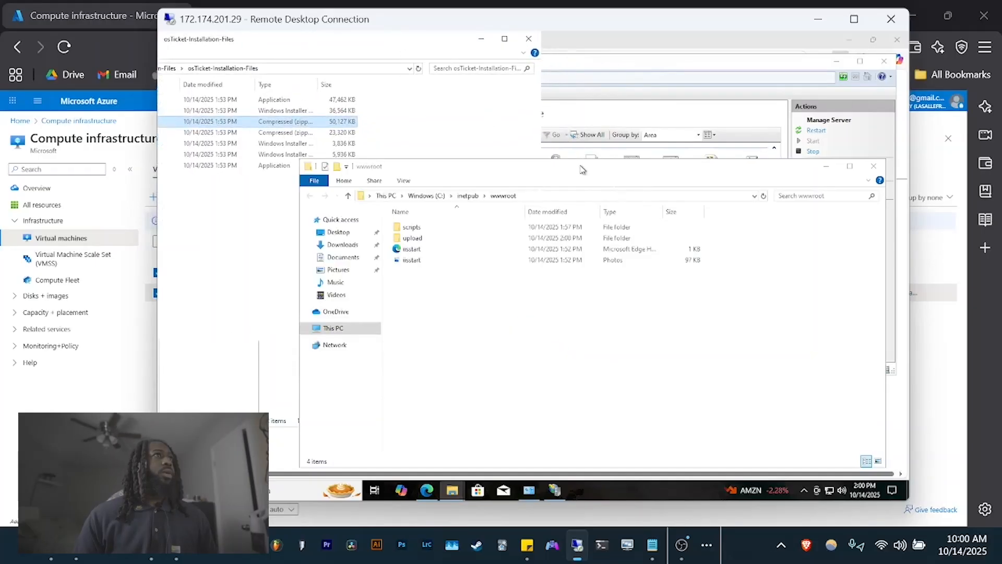
{"action": "left_click", "coordinate": [412, 239]}
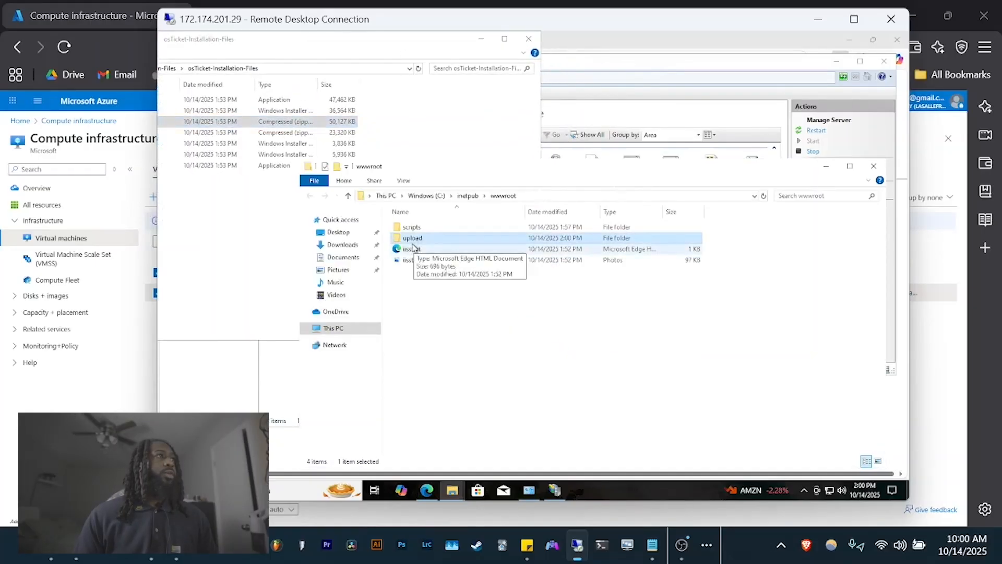
{"action": "left_click", "coordinate": [413, 238]}
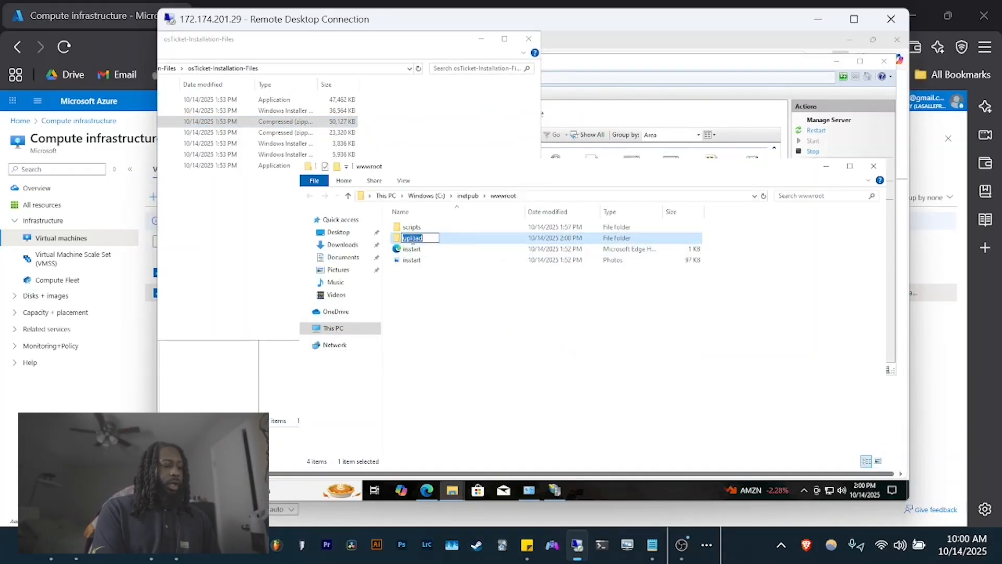
{"action": "type", "text": "osTicket"}
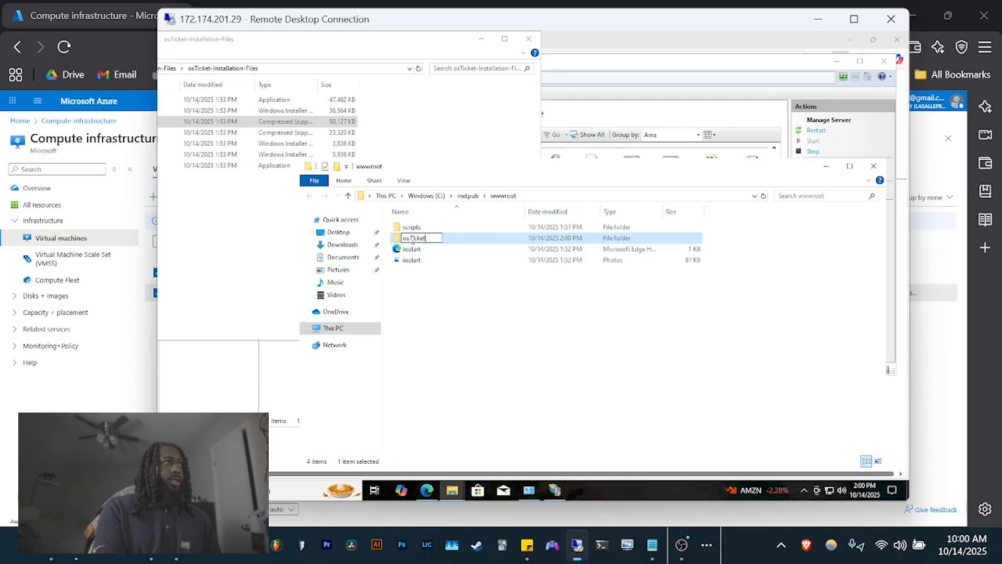
{"action": "key", "text": "Return"}
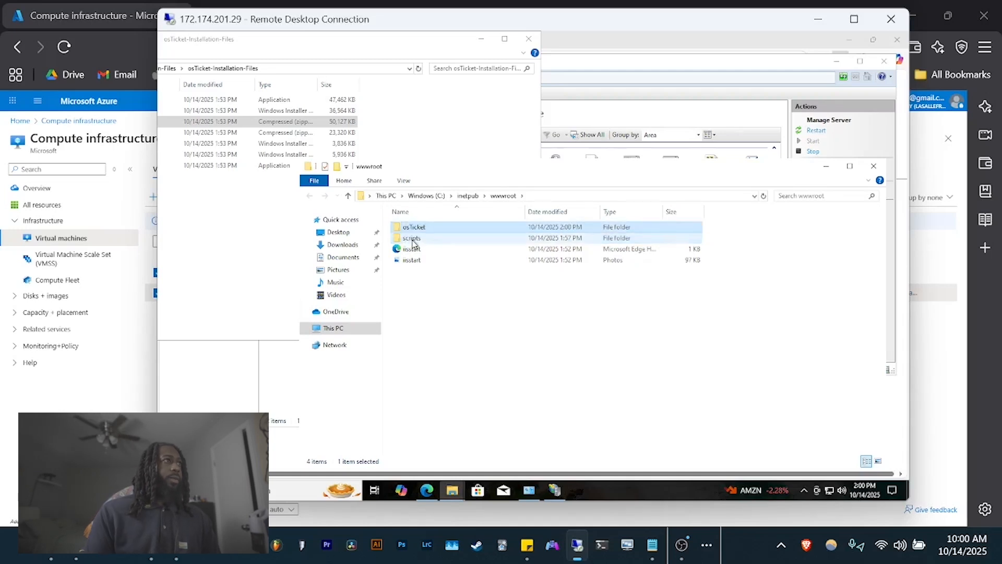
- Restart the lab-test web server in IIS Manager by stopping and starting it
{"action": "left_click_drag", "start_coordinate": [329, 42], "coordinate": [664, 144]}
{"action": "left_click", "coordinate": [812, 147]}
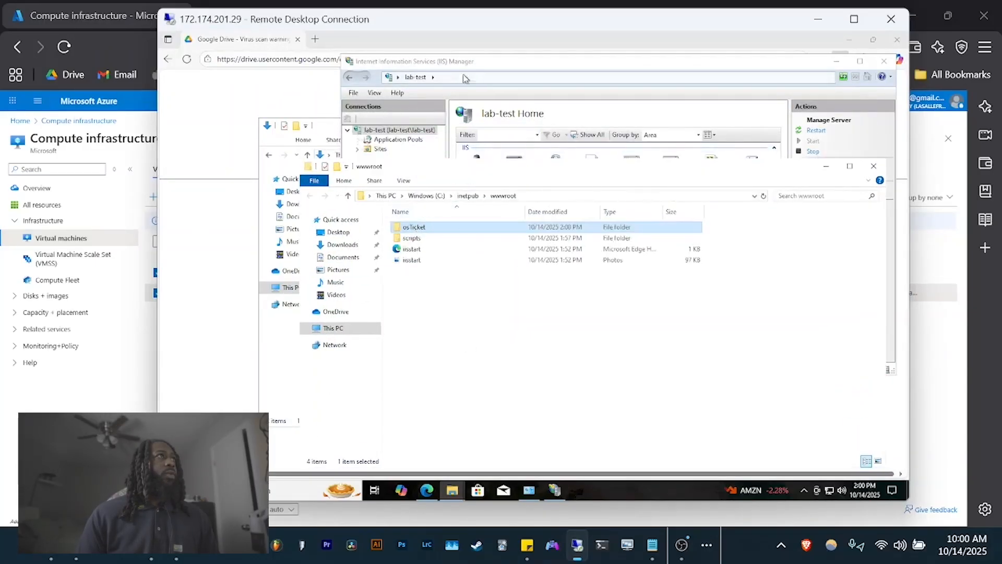
{"action": "left_click", "coordinate": [485, 64]}
{"action": "left_click_drag", "start_coordinate": [507, 66], "coordinate": [483, 53]}
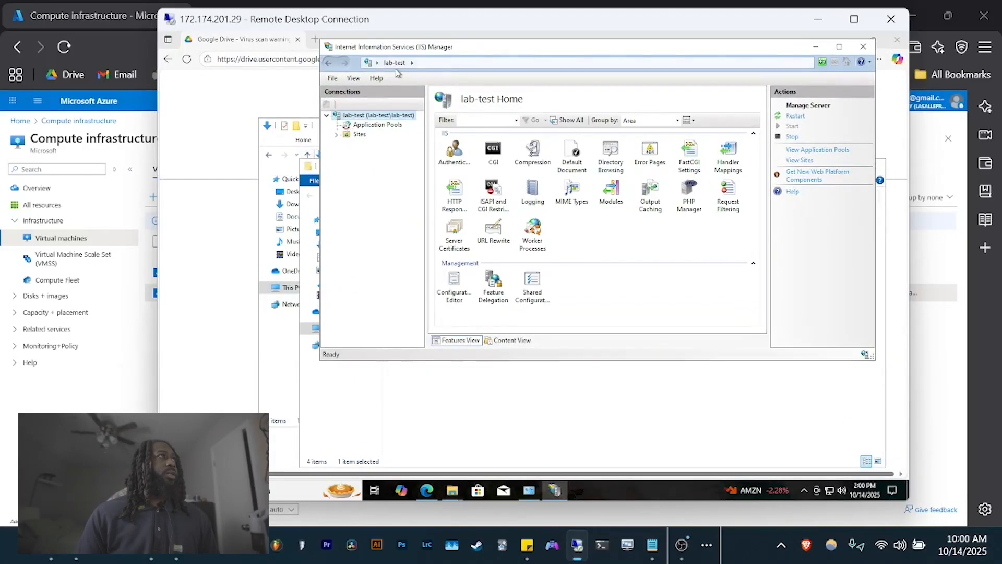
{"action": "right_click", "coordinate": [362, 118]}
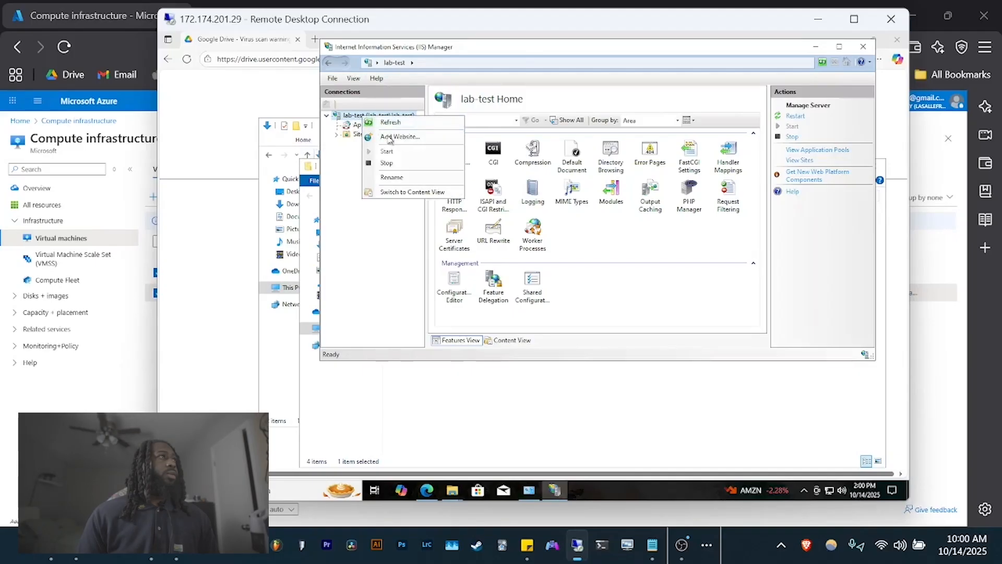
{"action": "left_click", "coordinate": [386, 162]}
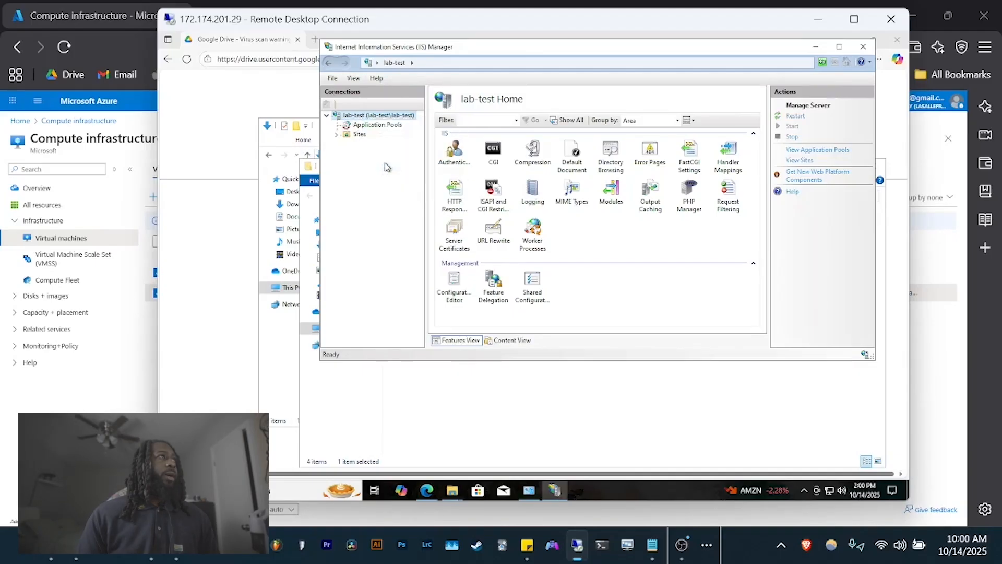
{"action": "right_click", "coordinate": [368, 120]}
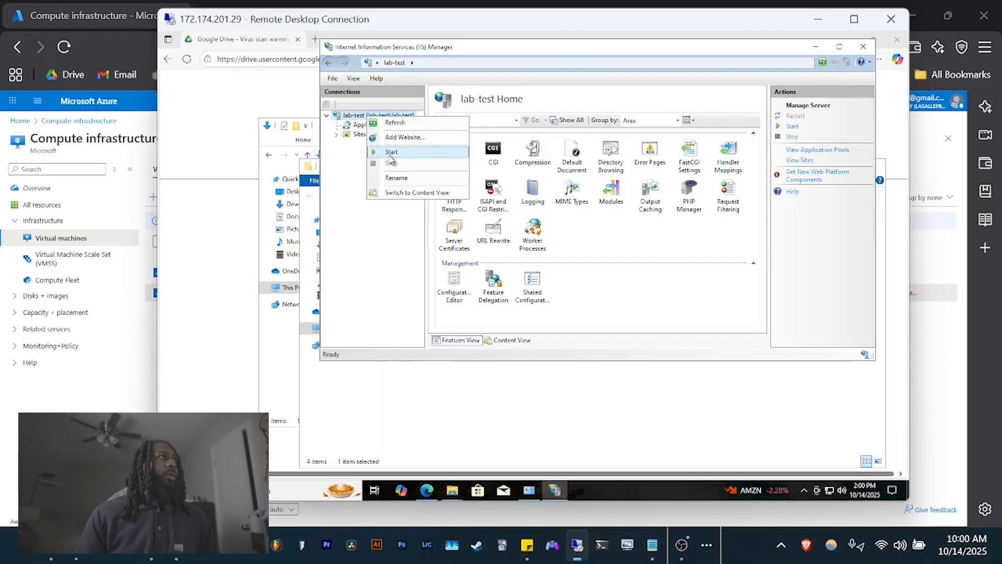
{"action": "left_click", "coordinate": [391, 152]}
- Expand Sites and Default Web Site and select the osTicket site
{"action": "left_click", "coordinate": [337, 135]}
{"action": "left_click", "coordinate": [346, 143]}
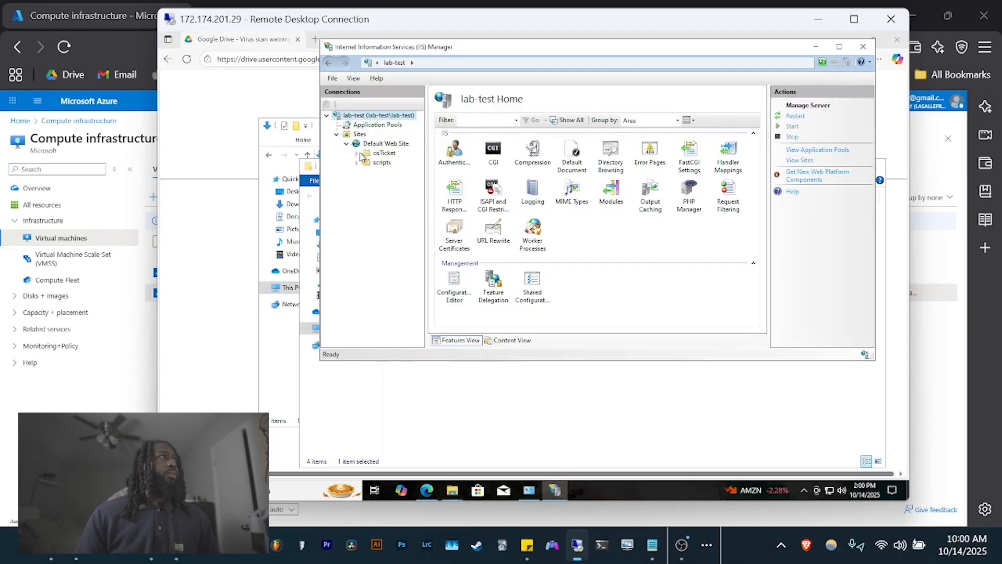
{"action": "left_click", "coordinate": [383, 153]}
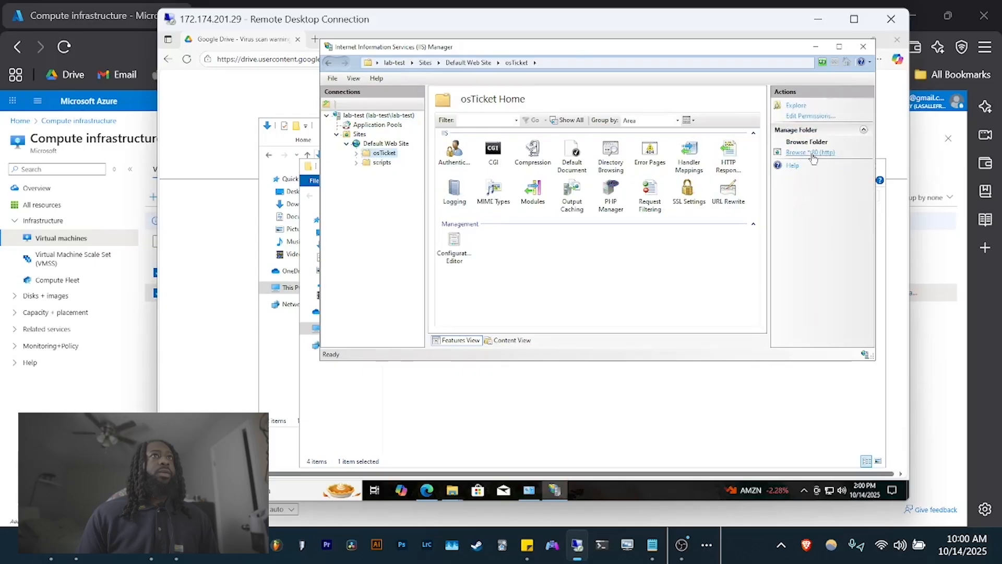
- Browse the osTicket site on *:80 to open the installer and review its prerequisites
{"action": "left_click", "coordinate": [813, 157]}
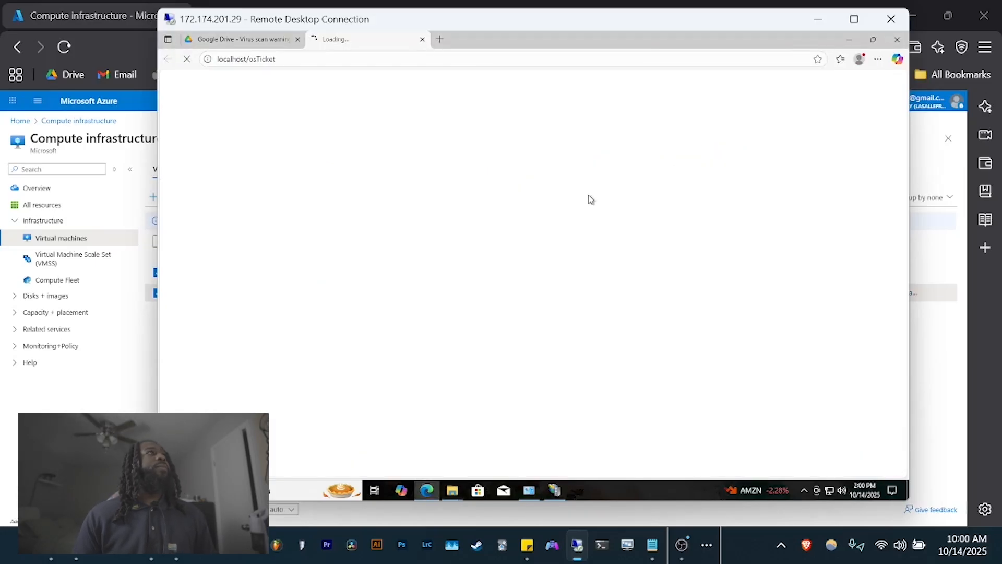
{"action": "scroll", "coordinate": [460, 299], "scroll_direction": "down", "scroll_amount": 1}
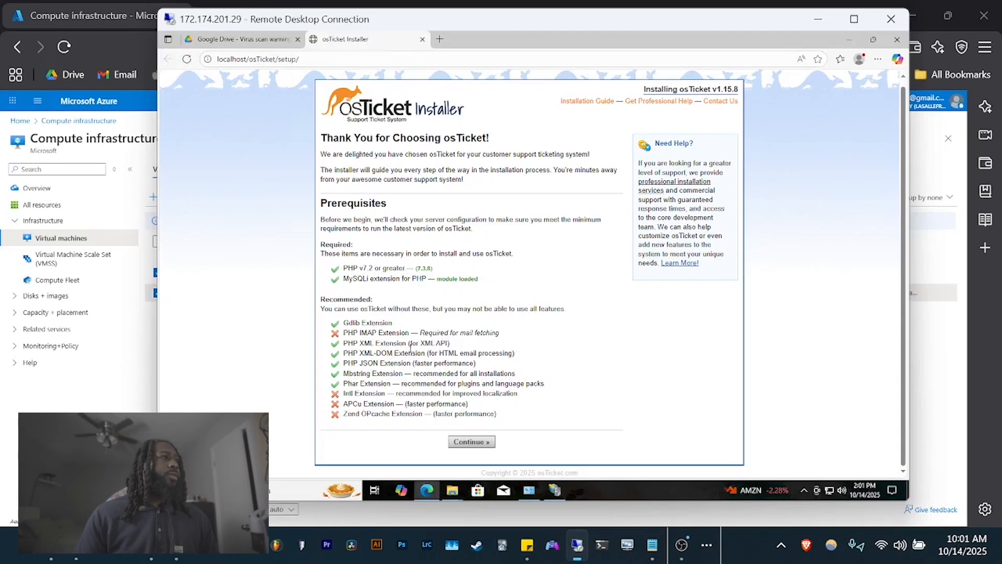
{"action": "left_click", "coordinate": [553, 490]}
- Enable php_imap.dll, php_intl.dll and php_opcache.dll in PHP Manager's extension list
{"action": "double_click", "coordinate": [609, 189]}
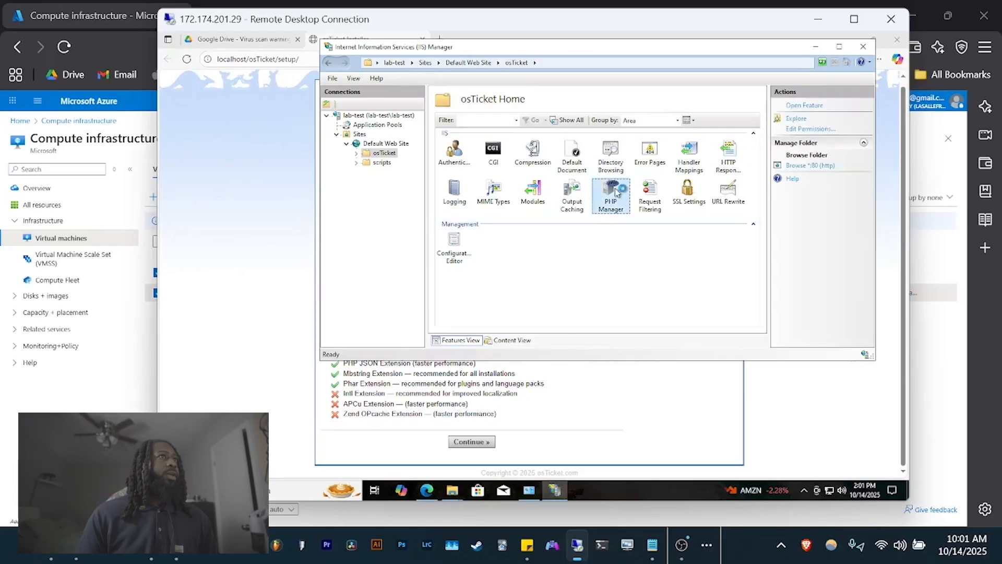
{"action": "scroll", "coordinate": [495, 297], "scroll_direction": "down", "scroll_amount": 1}
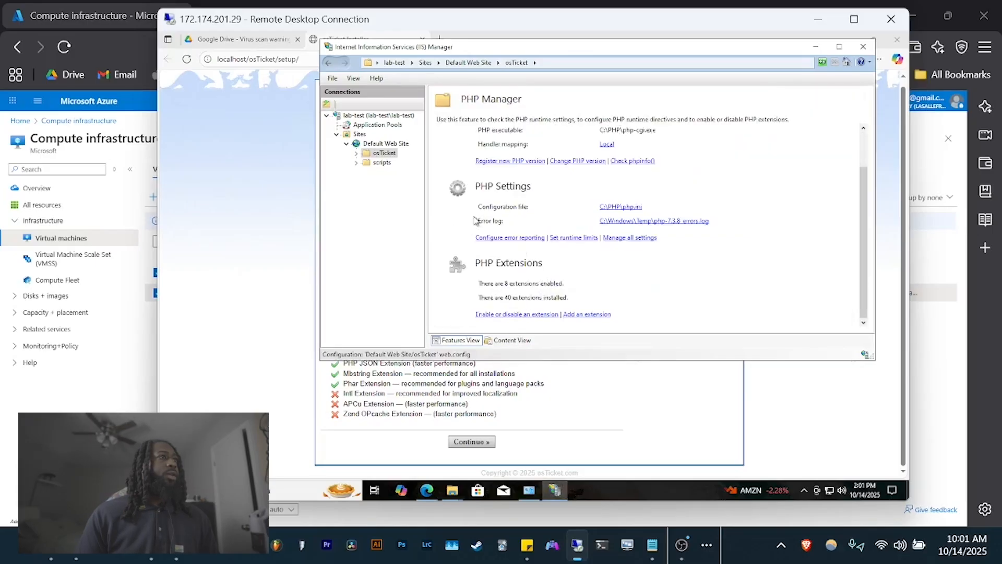
{"action": "left_click", "coordinate": [505, 315]}
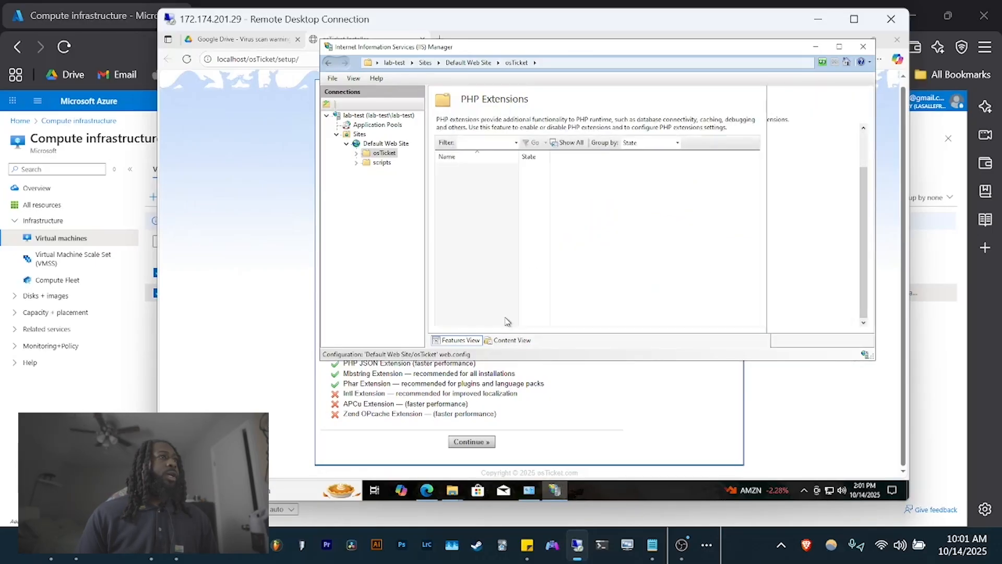
{"action": "scroll", "coordinate": [501, 240], "scroll_direction": "down", "scroll_amount": 5}
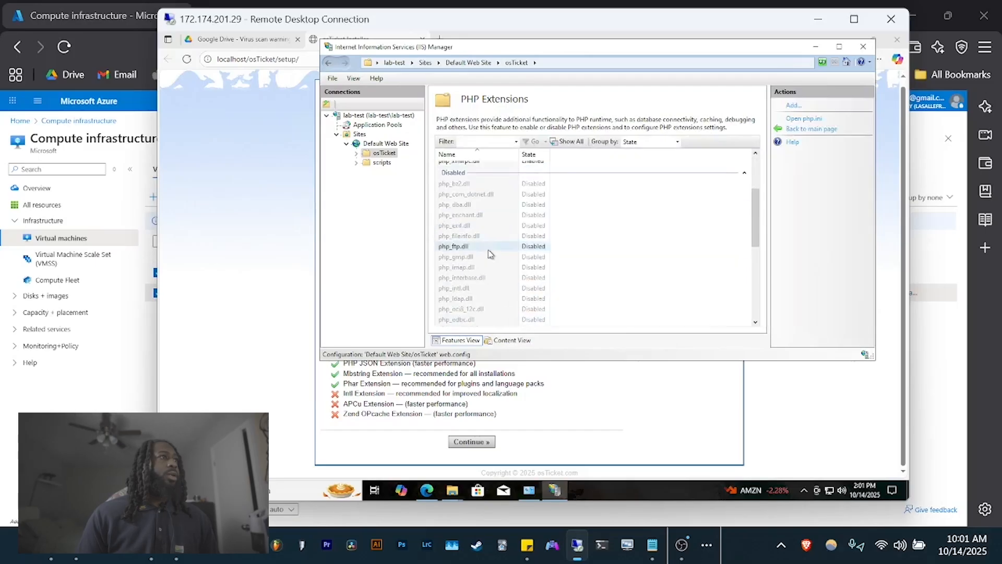
{"action": "right_click", "coordinate": [467, 268]}
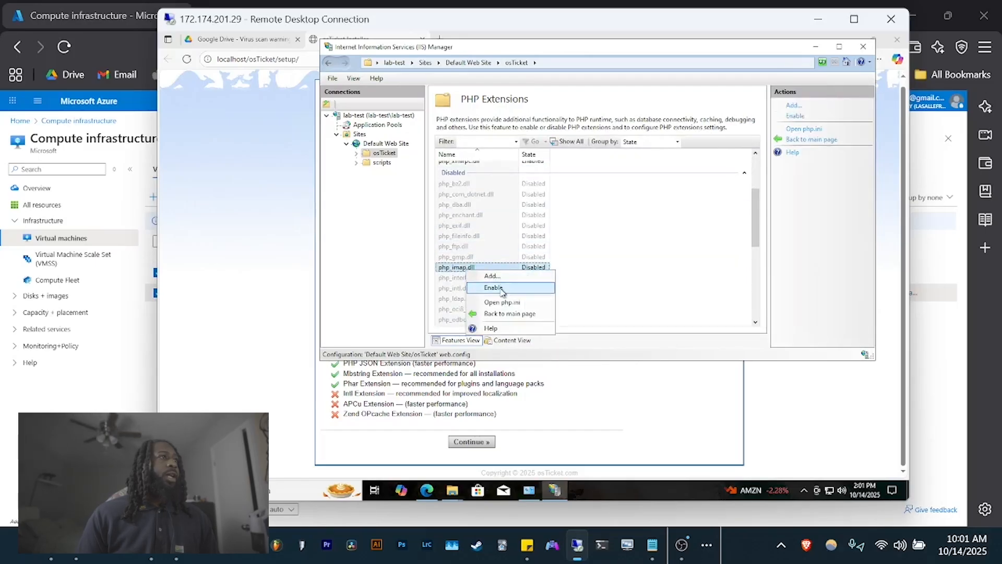
{"action": "left_click", "coordinate": [493, 288]}
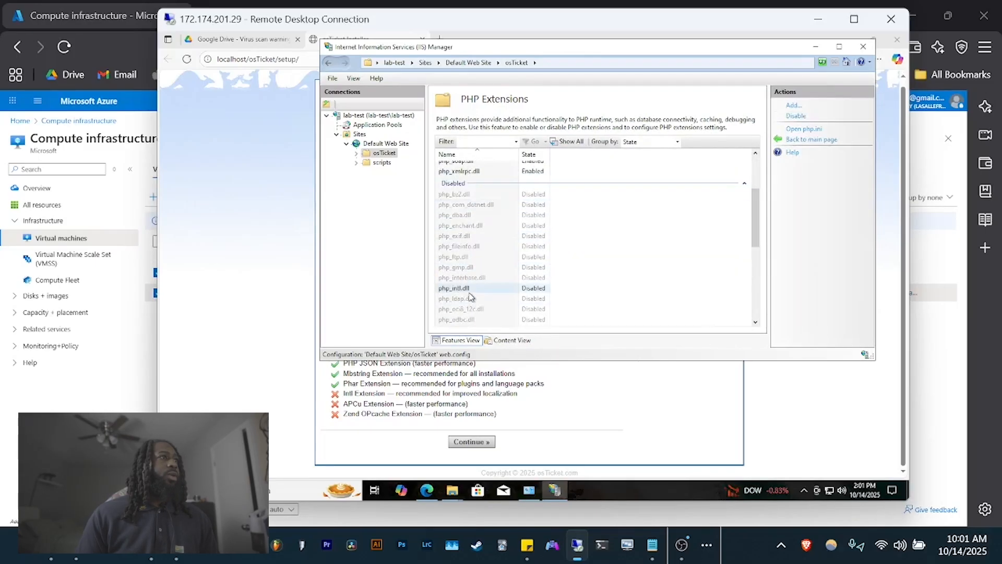
{"action": "right_click", "coordinate": [469, 288]}
{"action": "left_click", "coordinate": [503, 298]}
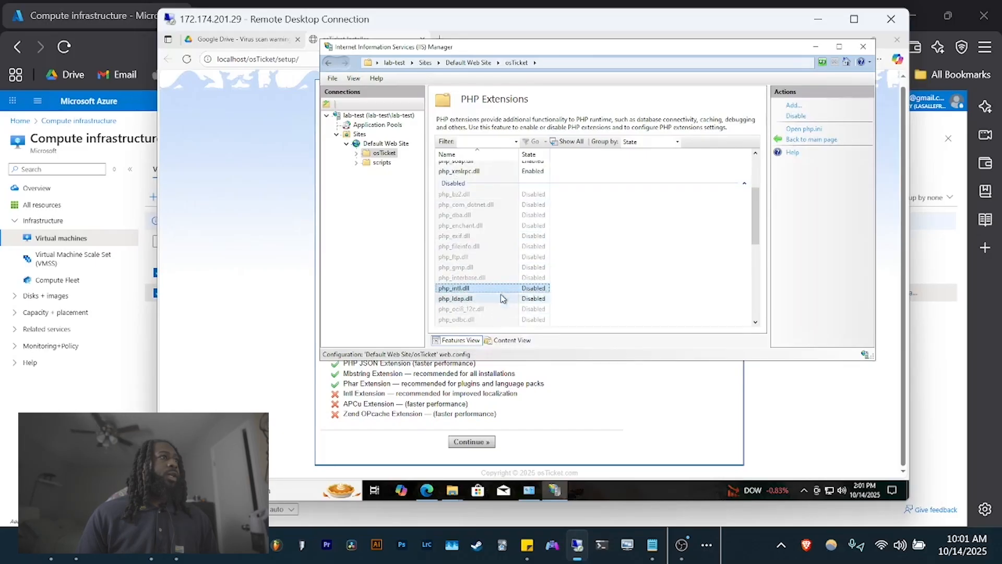
{"action": "scroll", "coordinate": [509, 266], "scroll_direction": "down", "scroll_amount": 3}
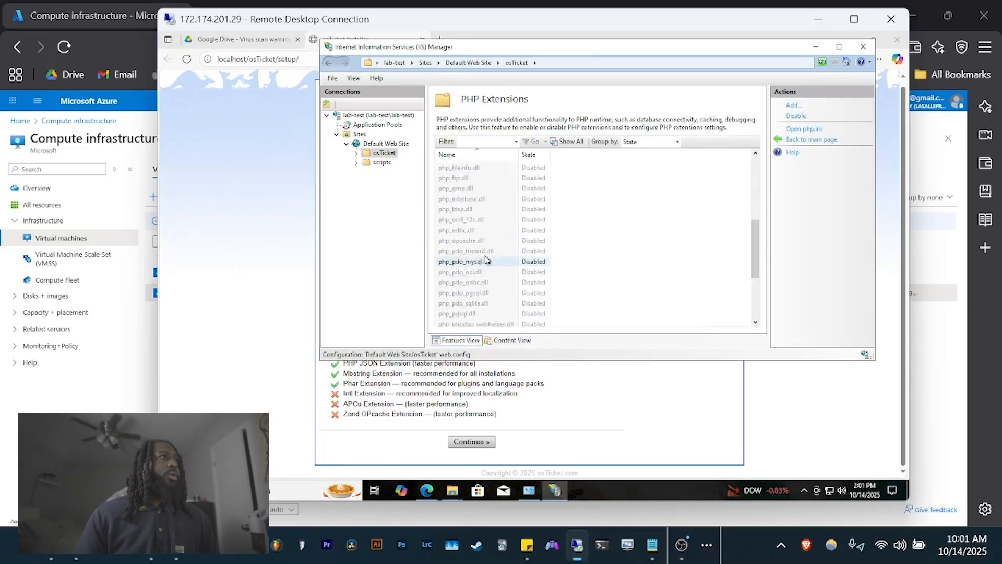
{"action": "right_click", "coordinate": [489, 241]}
{"action": "left_click", "coordinate": [520, 258]}
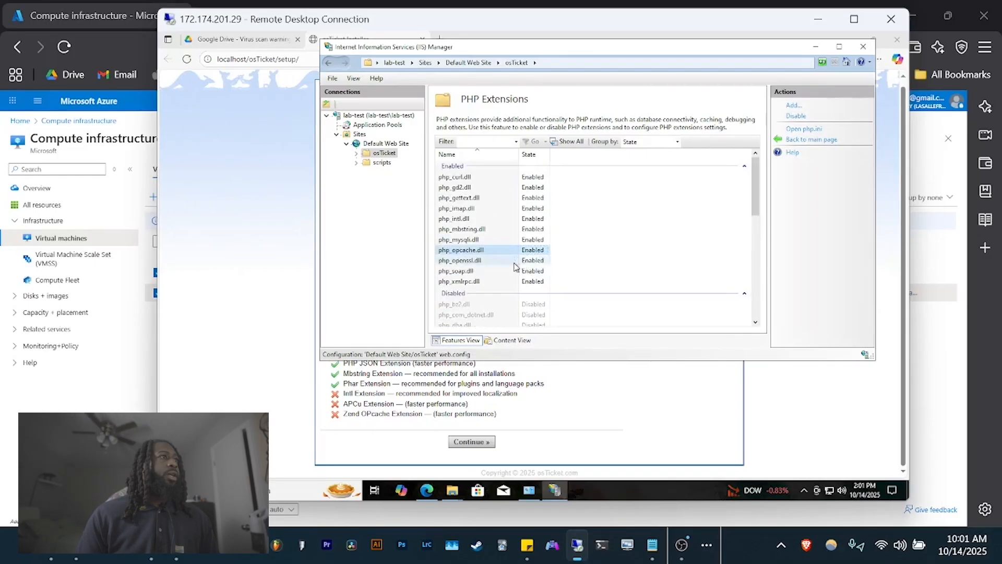
{"action": "left_click", "coordinate": [292, 212]}
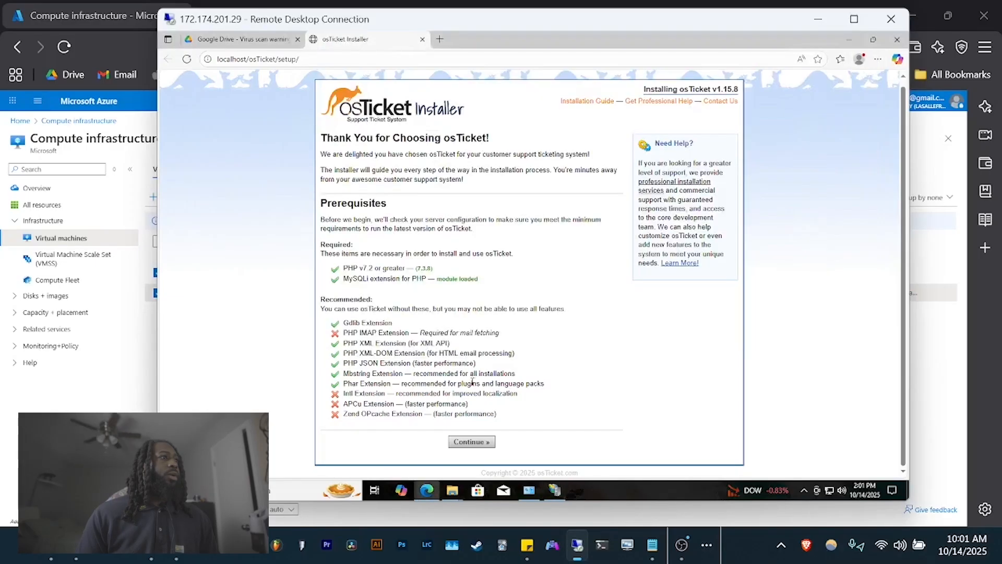
- Continue the installer to the notice that include/ost-config.php is missing
{"action": "left_click", "coordinate": [476, 442]}
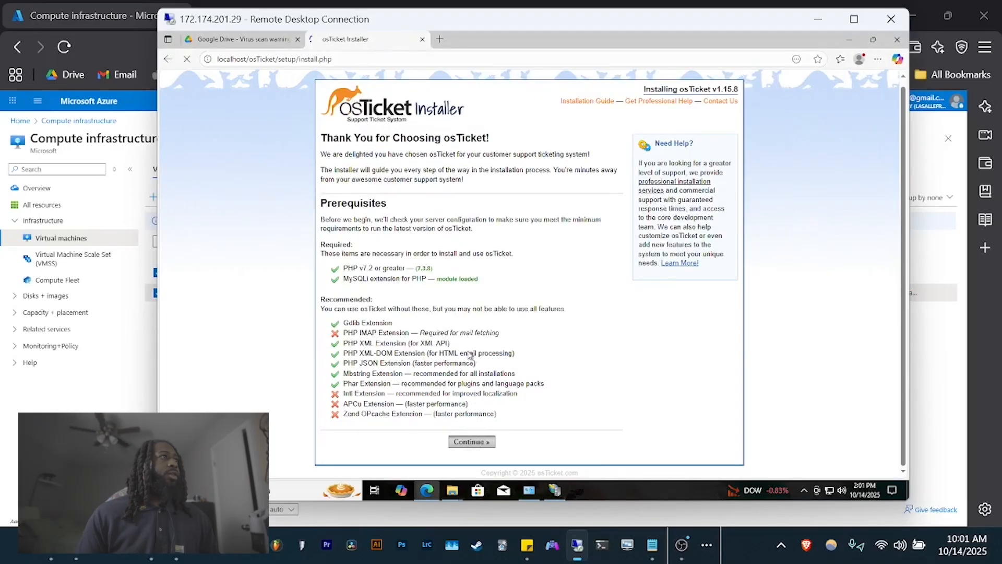
{"action": "key", "text": "alt+Tab"}
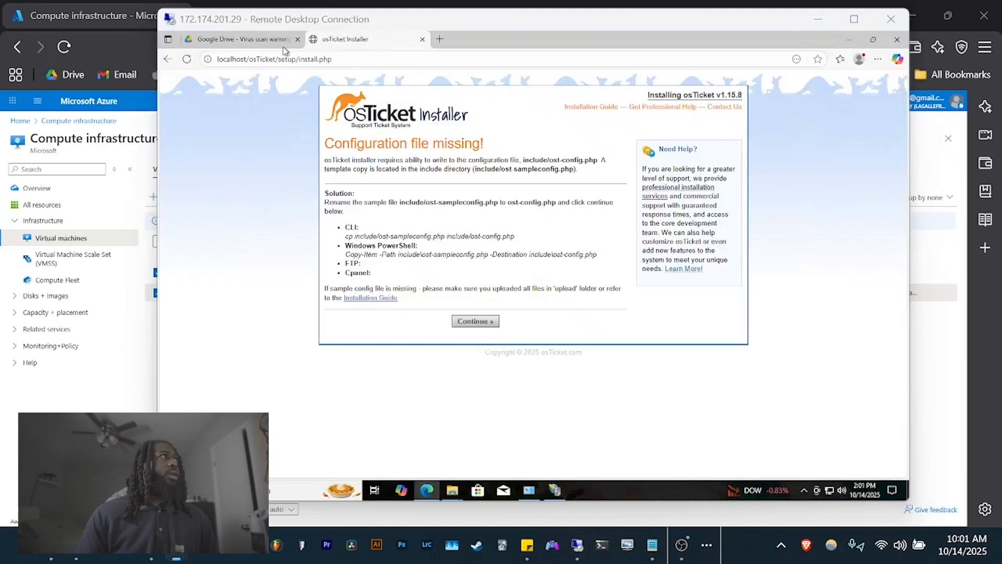
{"action": "left_click", "coordinate": [452, 490]}
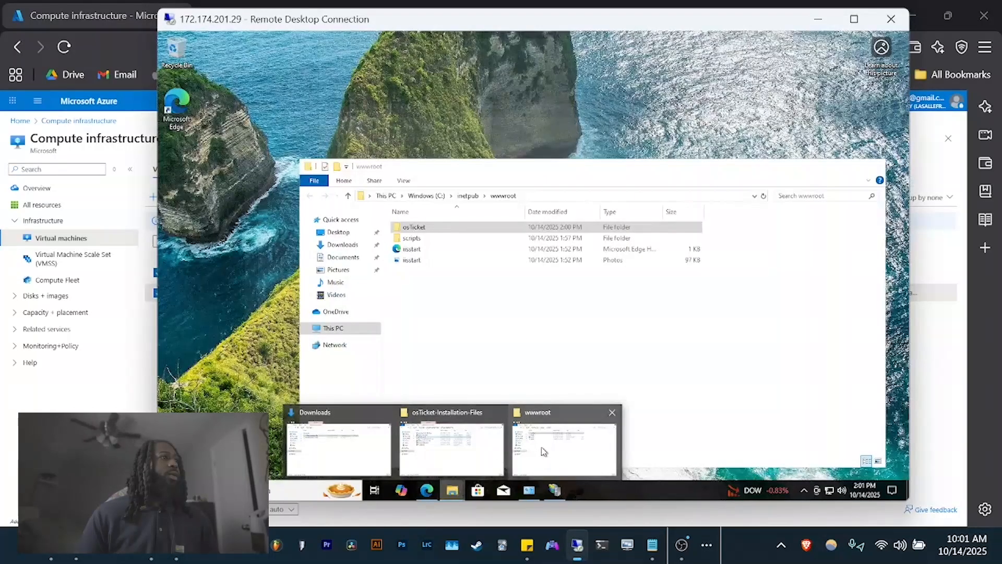
- Open the include folder inside C:\inetpub\wwwroot\osTicket
{"action": "mouse_move", "coordinate": [466, 454]}
{"action": "left_click", "coordinate": [543, 449]}
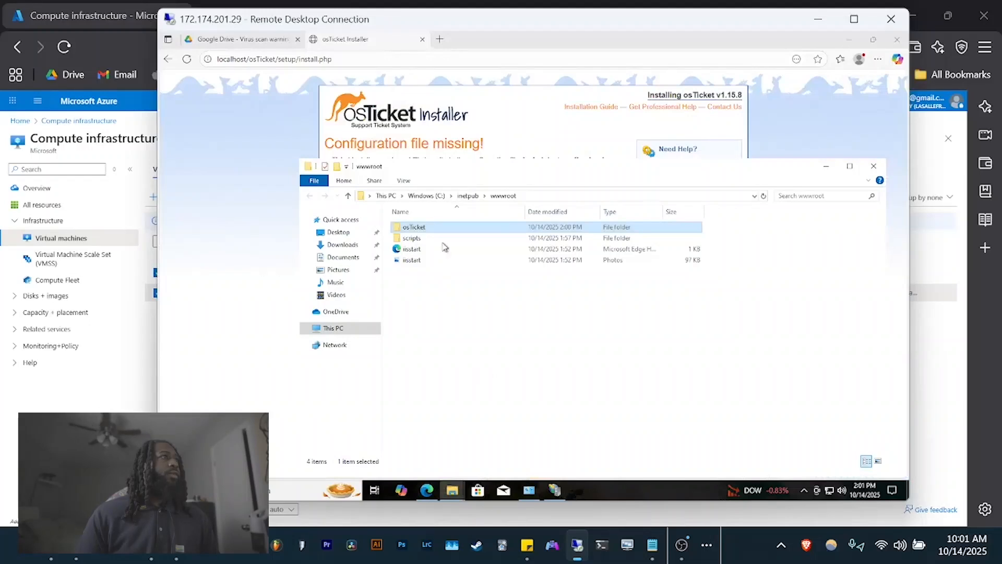
{"action": "double_click", "coordinate": [438, 230]}
{"action": "scroll", "coordinate": [457, 309], "scroll_direction": "down", "scroll_amount": 4}
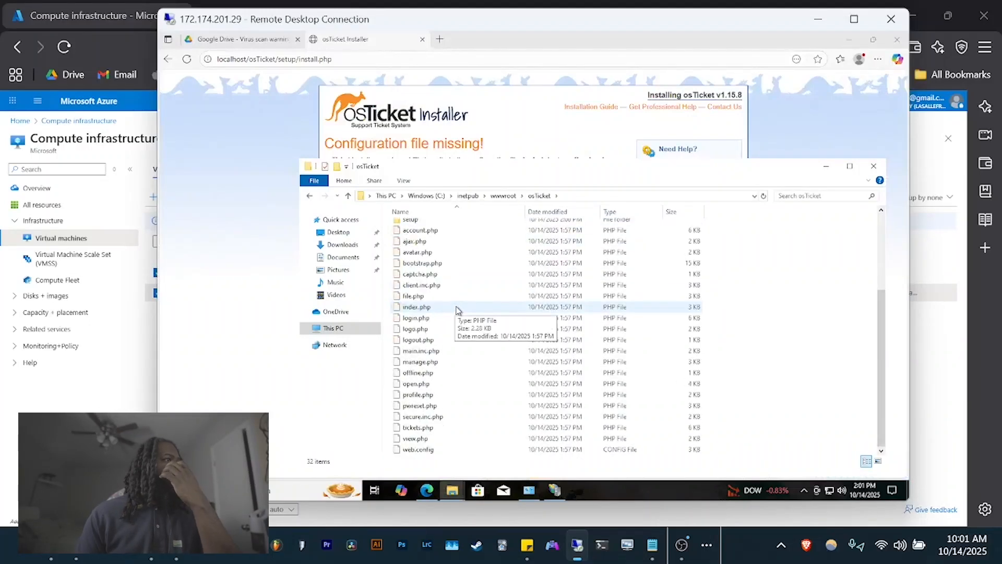
{"action": "scroll", "coordinate": [456, 310], "scroll_direction": "up", "scroll_amount": 4}
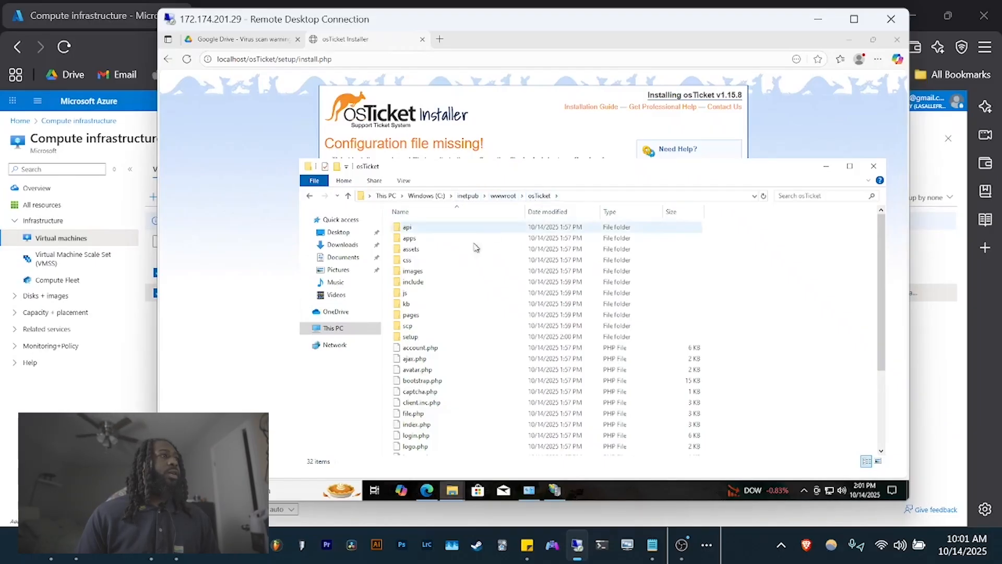
{"action": "double_click", "coordinate": [424, 283]}
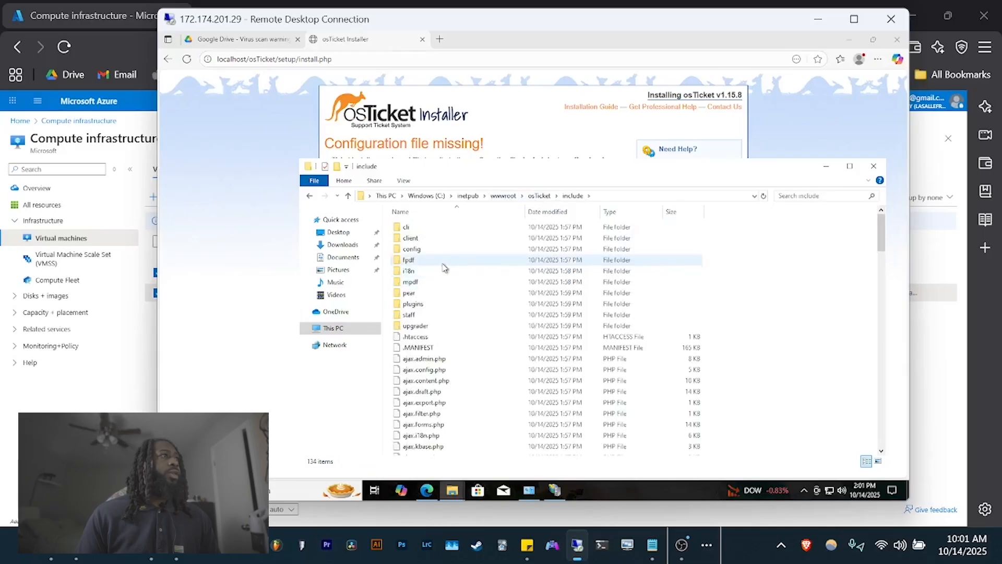
{"action": "scroll", "coordinate": [429, 328], "scroll_direction": "down", "scroll_amount": 5}
{"action": "scroll", "coordinate": [428, 329], "scroll_direction": "down", "scroll_amount": 15}
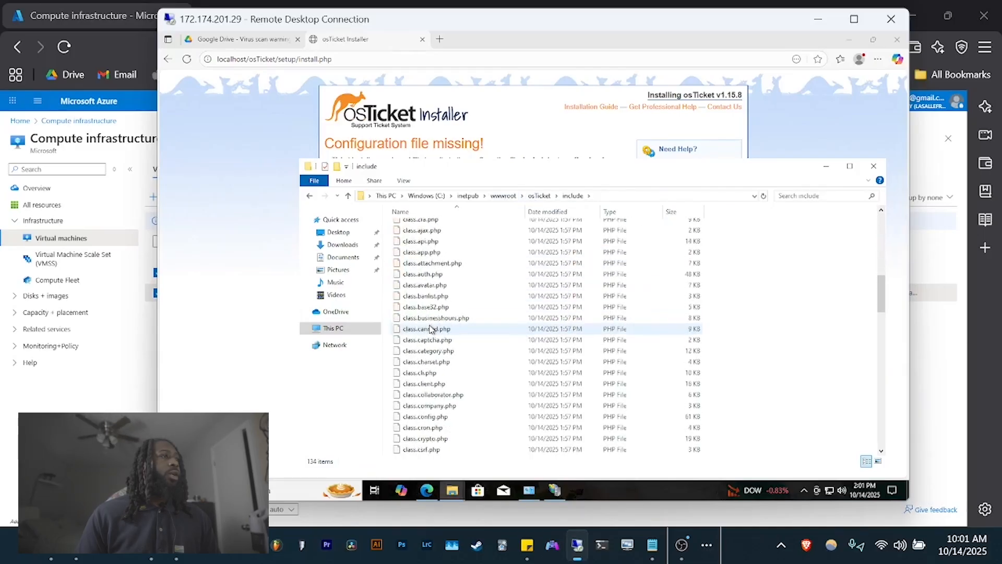
{"action": "scroll", "coordinate": [429, 328], "scroll_direction": "down", "scroll_amount": 10}
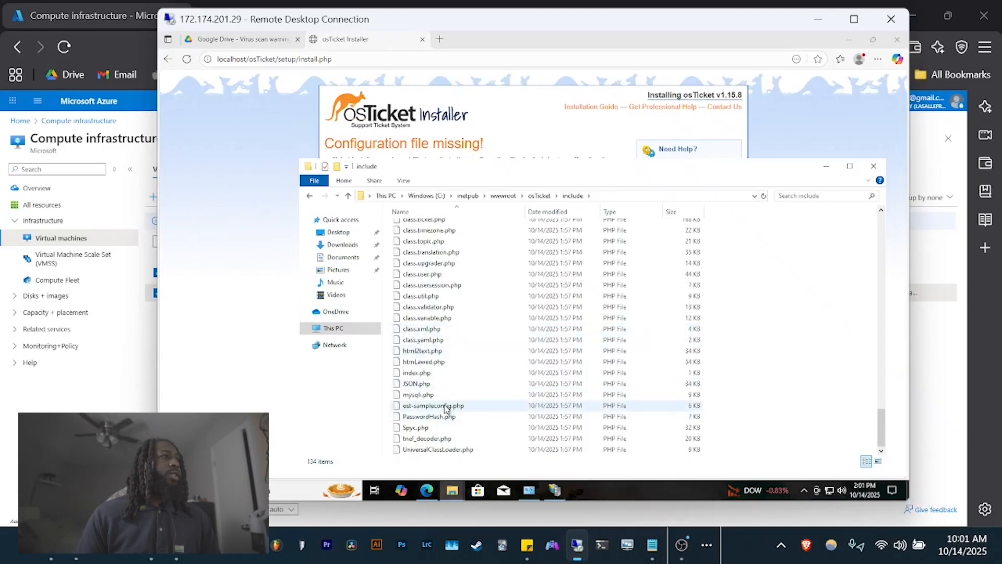
- Rename ost-sampleconfig.php to ost-config.php
{"action": "left_click", "coordinate": [447, 408]}
{"action": "left_click", "coordinate": [433, 407]}
{"action": "left_click", "coordinate": [431, 406]}
{"action": "key", "text": "BackSpace"}
{"action": "key", "text": "BackSpace"}
{"action": "key", "text": "BackSpace"}
{"action": "key", "text": "BackSpace"}
{"action": "key", "text": "BackSpace"}
{"action": "key", "text": "BackSpace"}
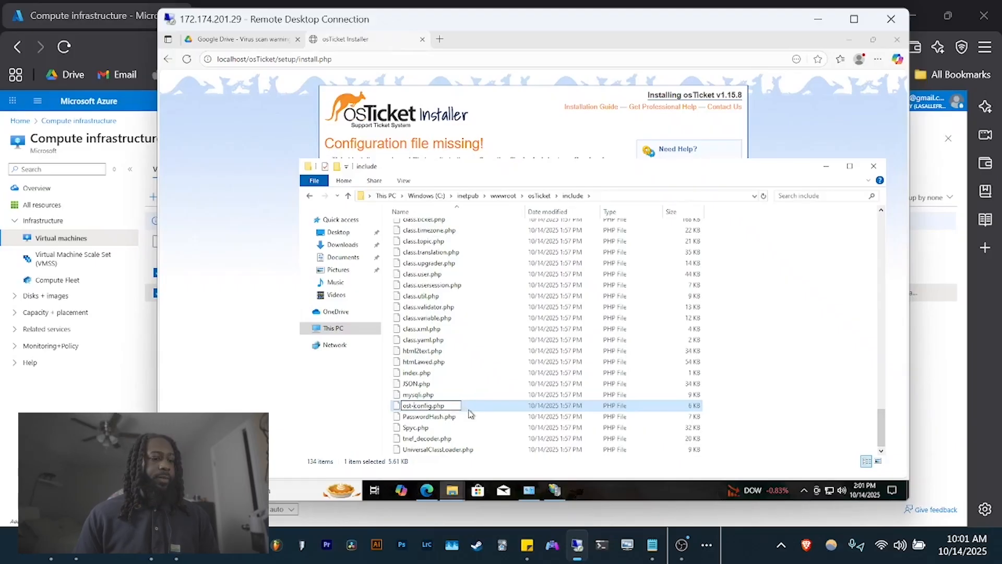
{"action": "key", "text": "Return"}
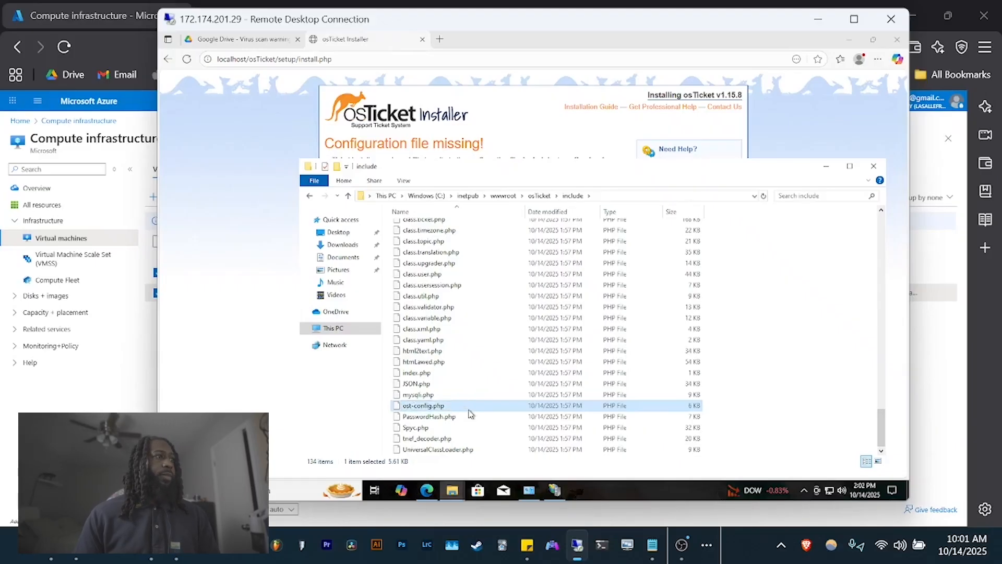
{"action": "left_click", "coordinate": [418, 138]}
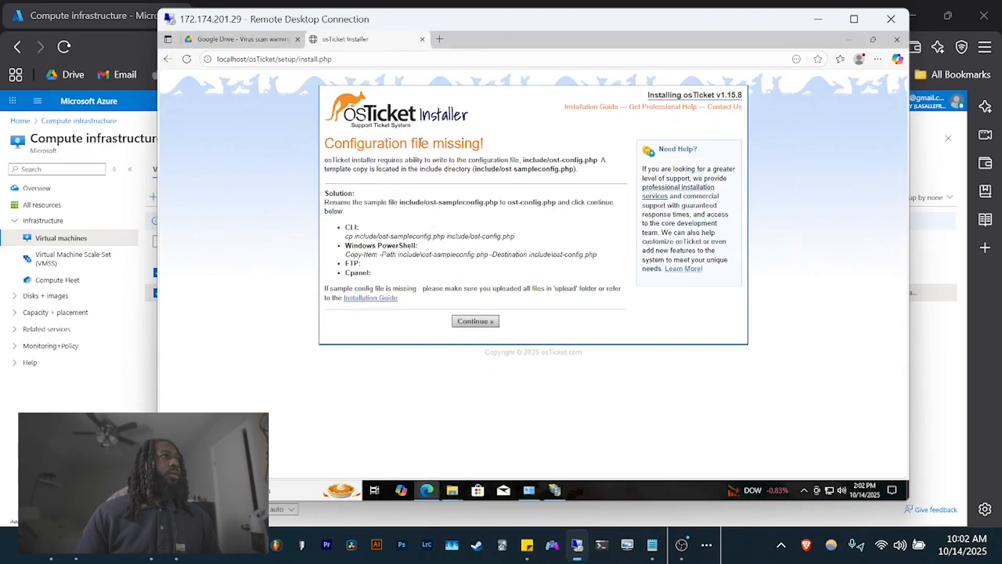
- Continue the installer to the 'Configuration file is not writable' notice for ost-config.php
{"action": "left_click", "coordinate": [482, 322]}
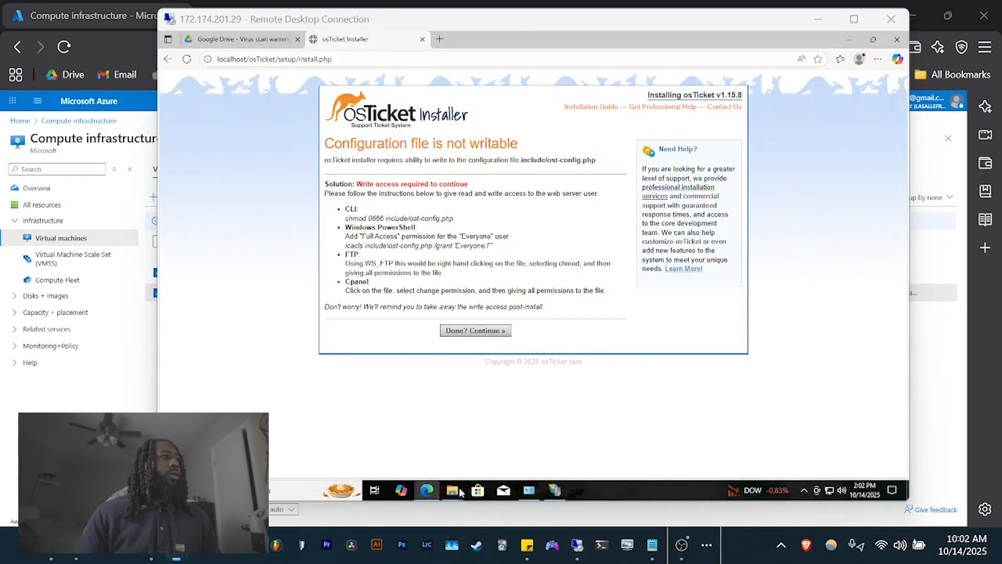
{"action": "mouse_move", "coordinate": [463, 492]}
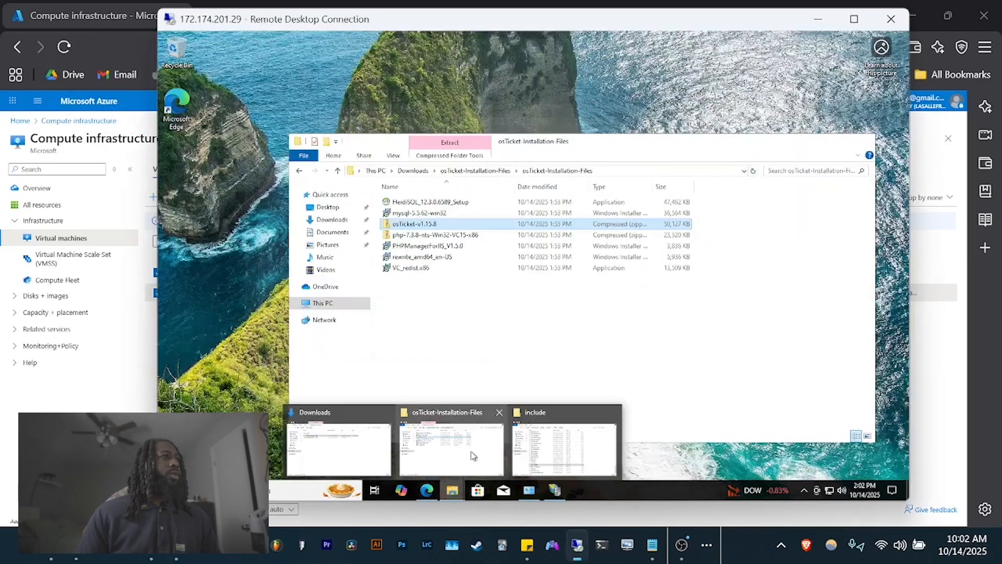
{"action": "left_click", "coordinate": [544, 447]}
- Disable inheritance on ost-config.php and remove all of its inherited permissions
{"action": "right_click", "coordinate": [438, 407]}
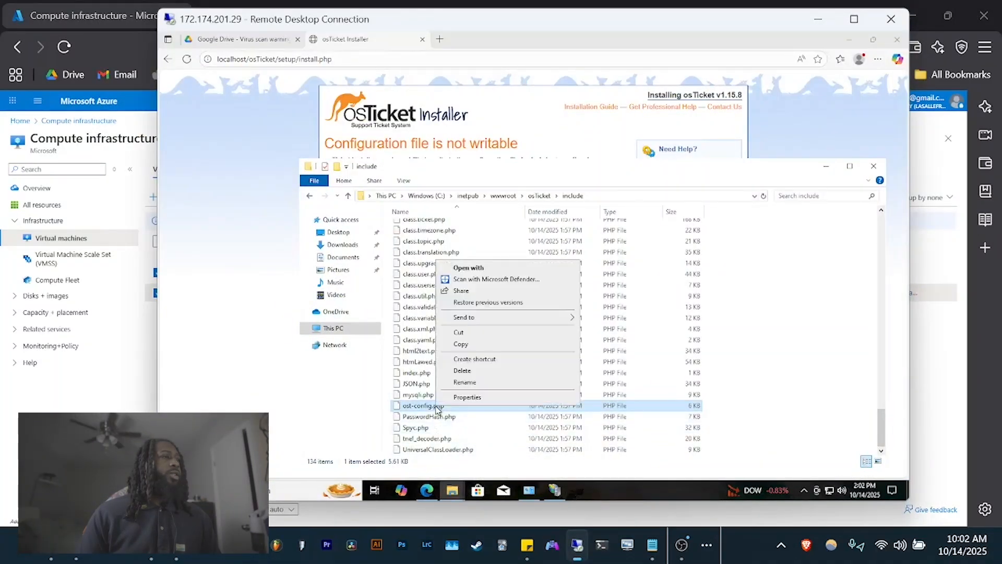
{"action": "left_click", "coordinate": [454, 397]}
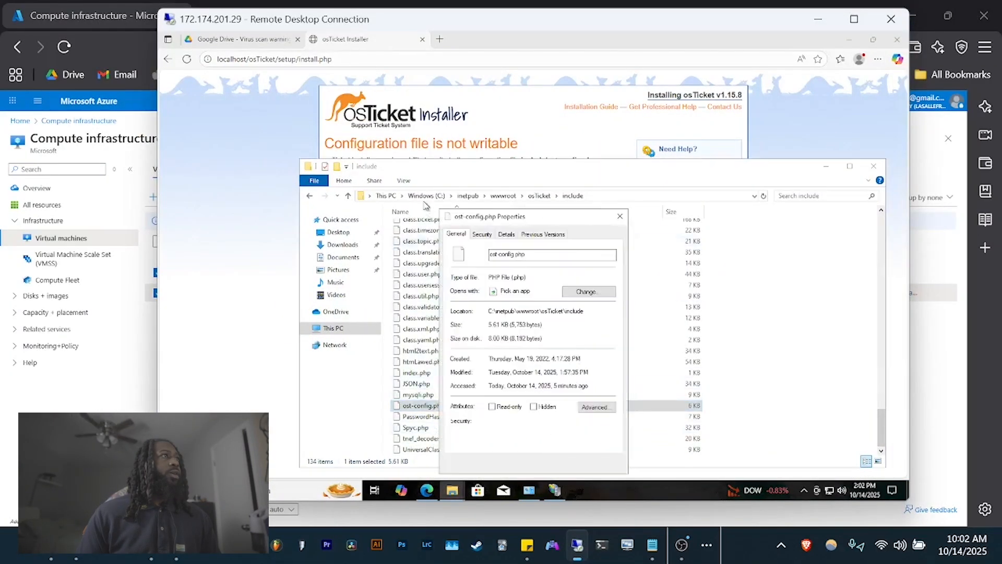
{"action": "left_click", "coordinate": [483, 234]}
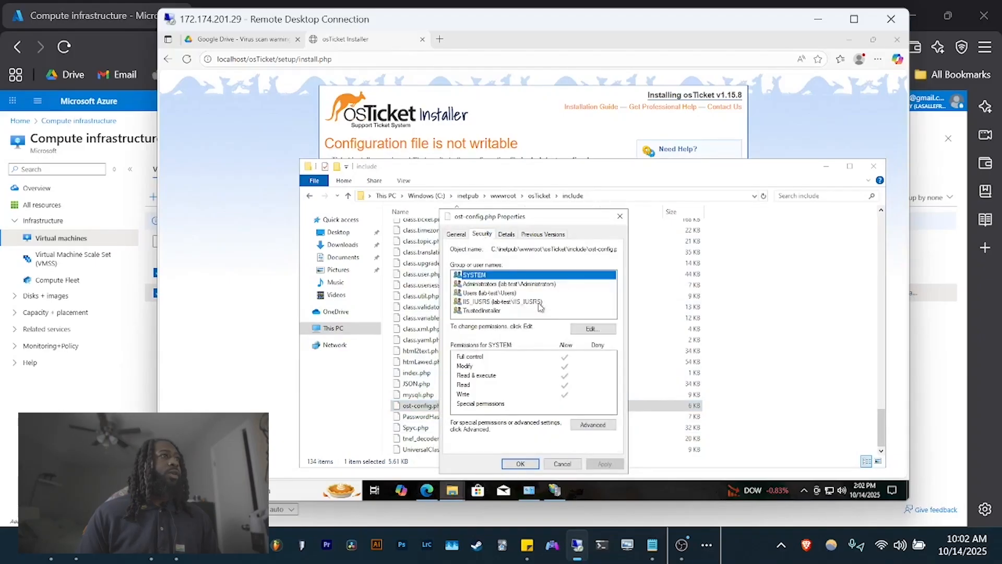
{"action": "left_click", "coordinate": [593, 425]}
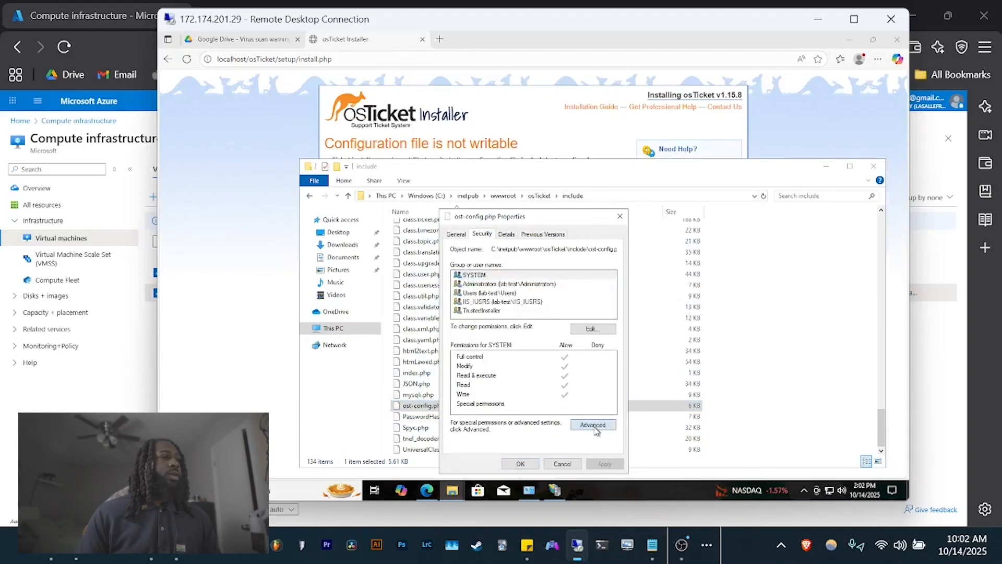
{"action": "left_click", "coordinate": [377, 357]}
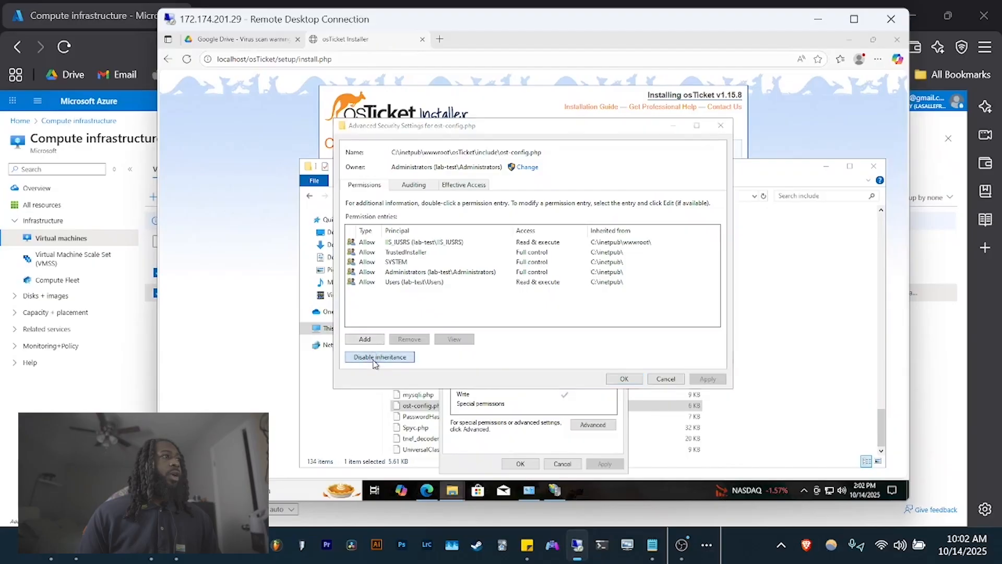
{"action": "left_click", "coordinate": [438, 276]}
- Add an Everyone entry with Full control to ost-config.php, apply it, and return to the installer
{"action": "left_click", "coordinate": [367, 340]}
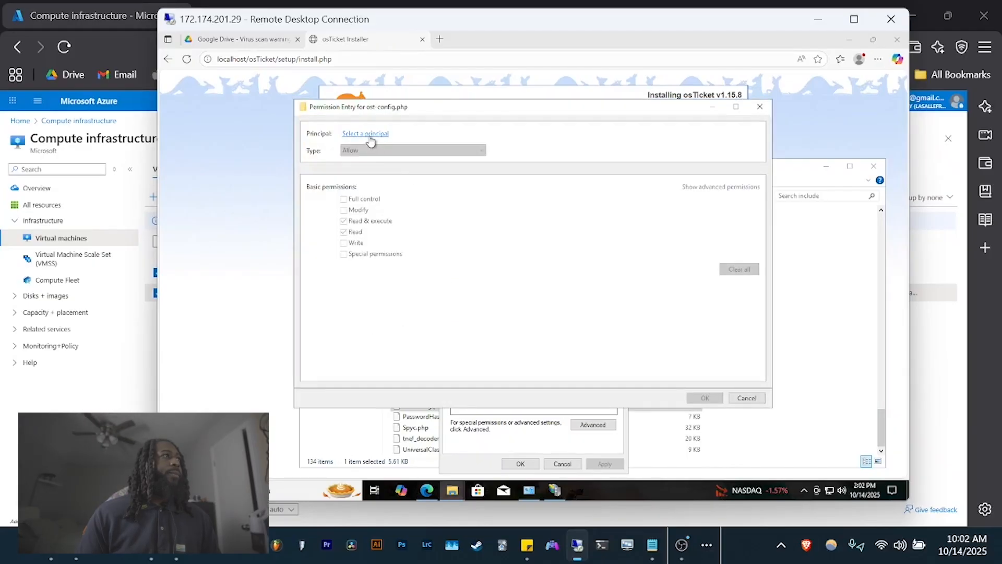
{"action": "left_click", "coordinate": [371, 134]}
{"action": "type", "text": "avery"}
{"action": "key", "text": "Return"}
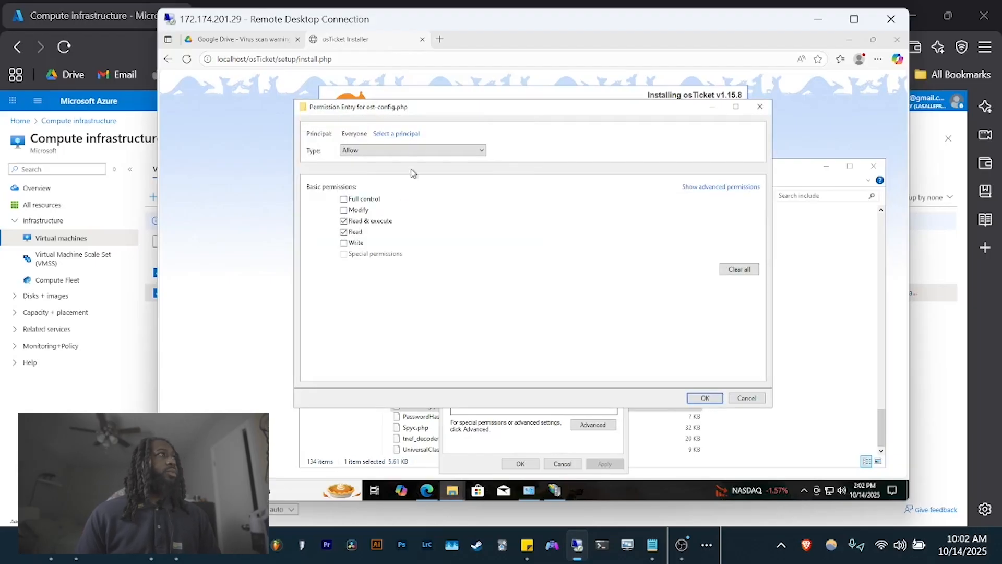
{"action": "left_click", "coordinate": [348, 202]}
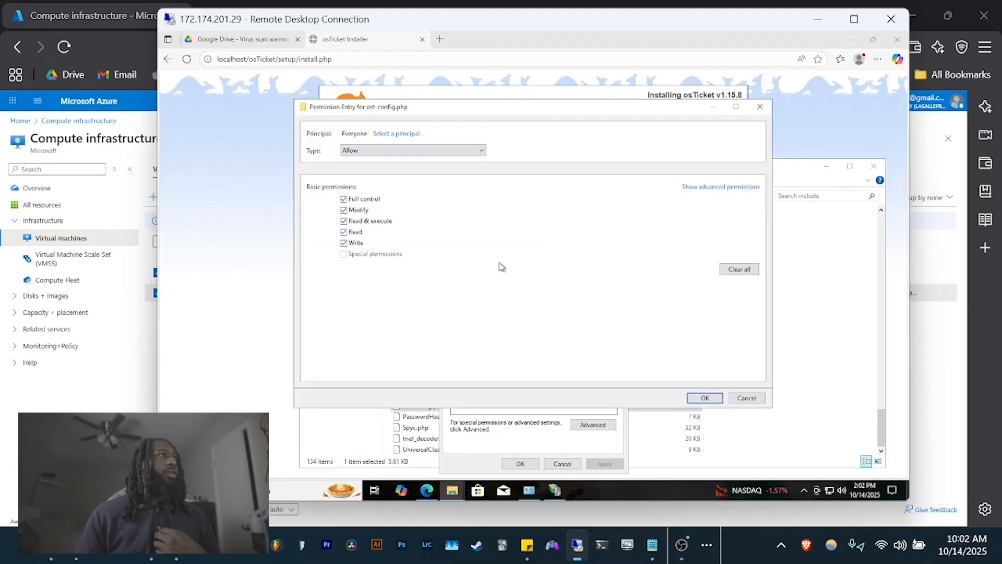
{"action": "left_click", "coordinate": [714, 398]}
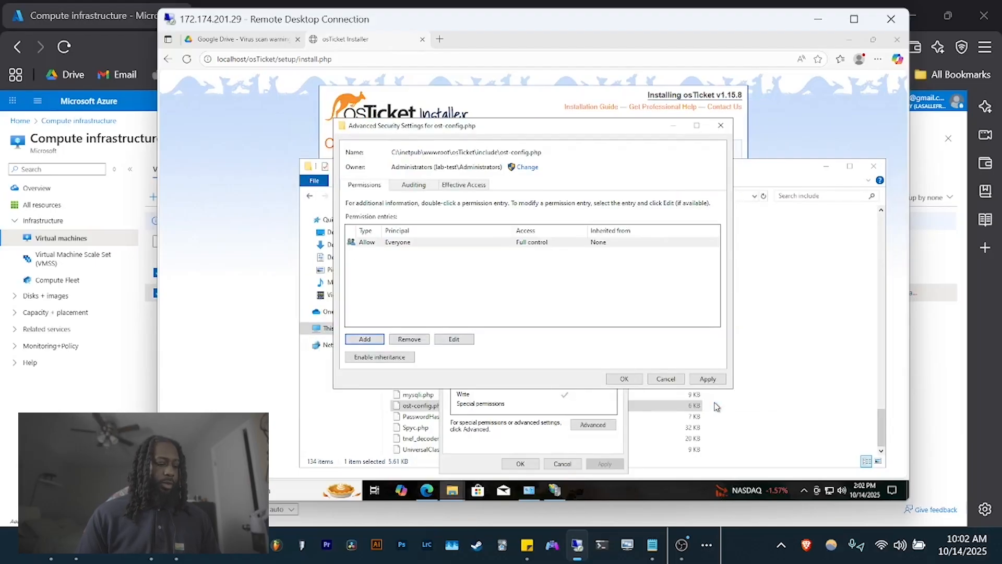
{"action": "left_click", "coordinate": [707, 378]}
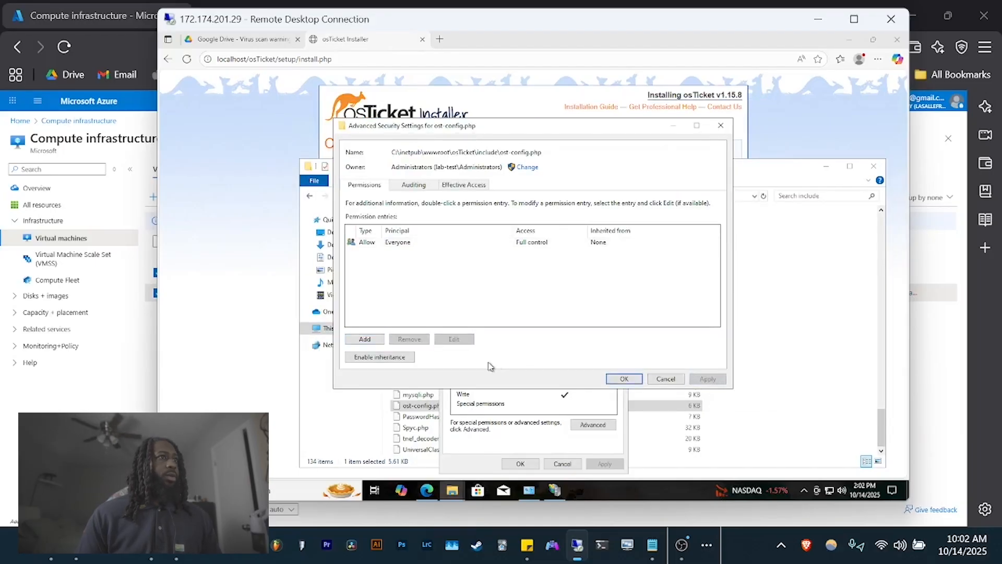
{"action": "left_click", "coordinate": [624, 378]}
{"action": "left_click", "coordinate": [522, 464]}
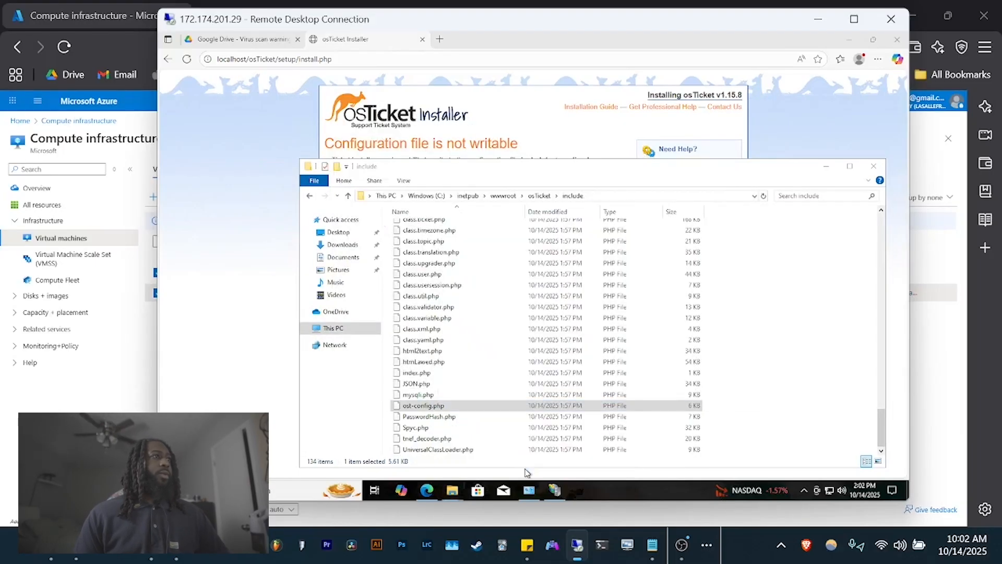
{"action": "left_click", "coordinate": [506, 127]}
- Continue the installer and enter Azure-Lab as the Helpdesk Name
{"action": "left_click", "coordinate": [471, 332]}
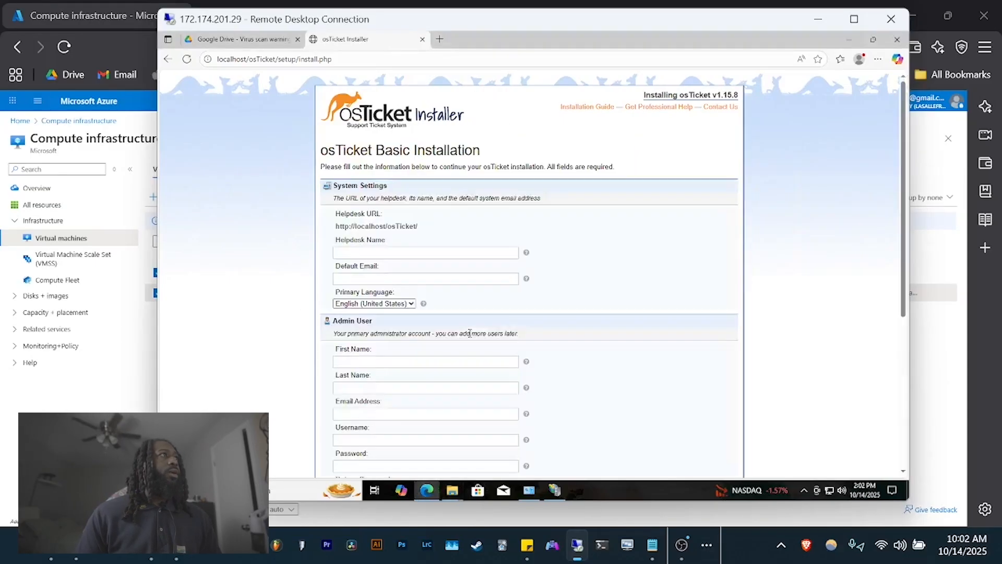
{"action": "left_click", "coordinate": [408, 252]}
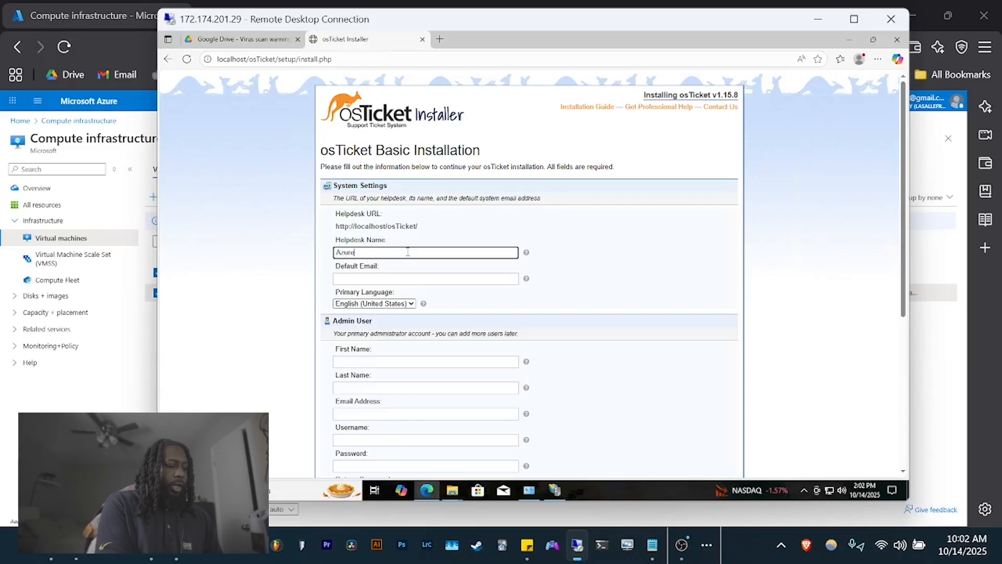
{"action": "type", "text": "b"}
{"action": "key", "text": "Tab"}
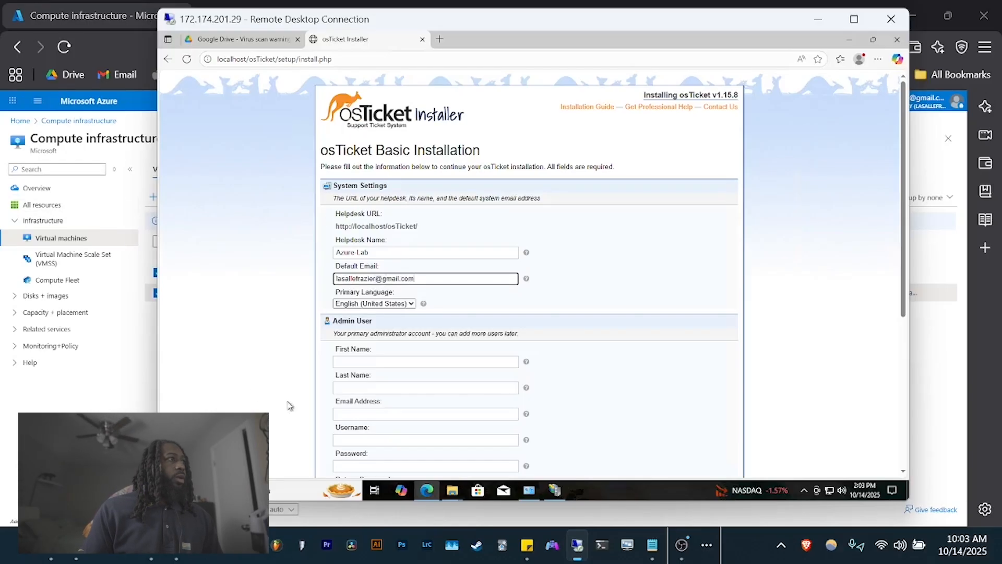
- Fill in the admin user's first name, last name and e-mail address
{"action": "left_click", "coordinate": [389, 363]}
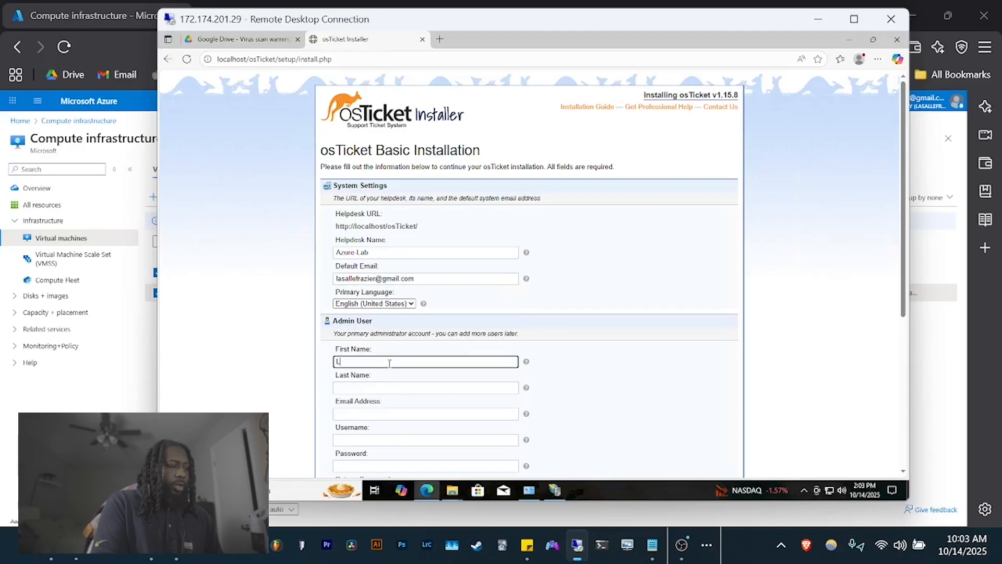
{"action": "type", "text": "le"}
{"action": "key", "text": "Tab"}
{"action": "type", "text": "Frazier"}
{"action": "key", "text": "Tab"}
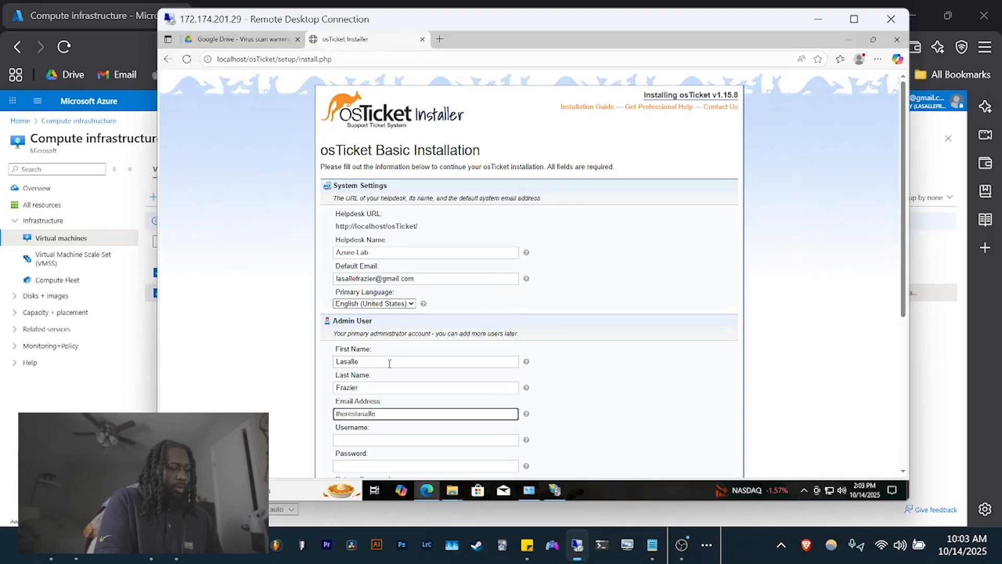
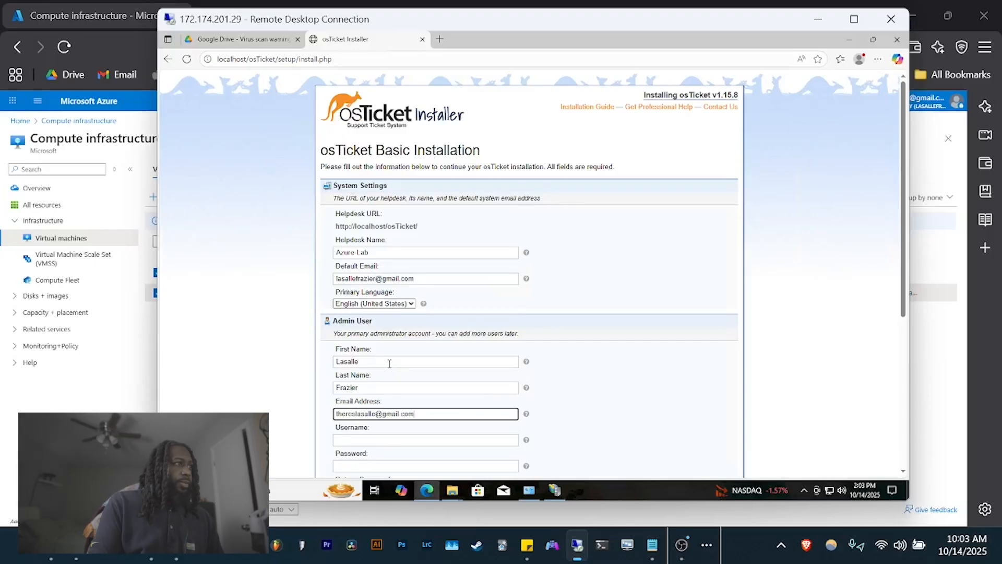
- Set the admin username to lab-admin and enter the account password
{"action": "scroll", "coordinate": [386, 350], "scroll_direction": "down", "scroll_amount": 2}
{"action": "left_click", "coordinate": [385, 337]}
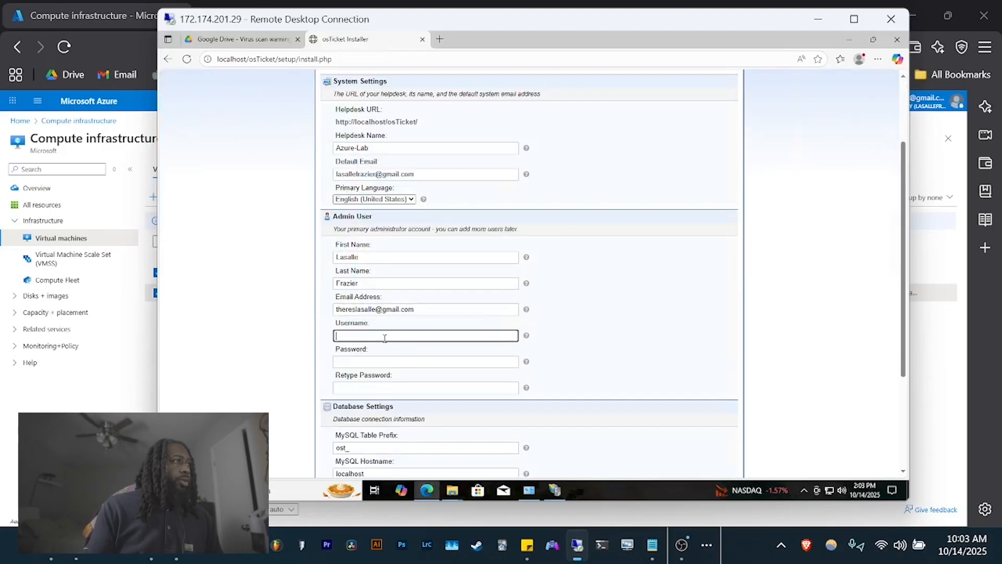
{"action": "type", "text": "lab-admin"}
{"action": "key", "text": "Tab"}
{"action": "type", "text": "*"}
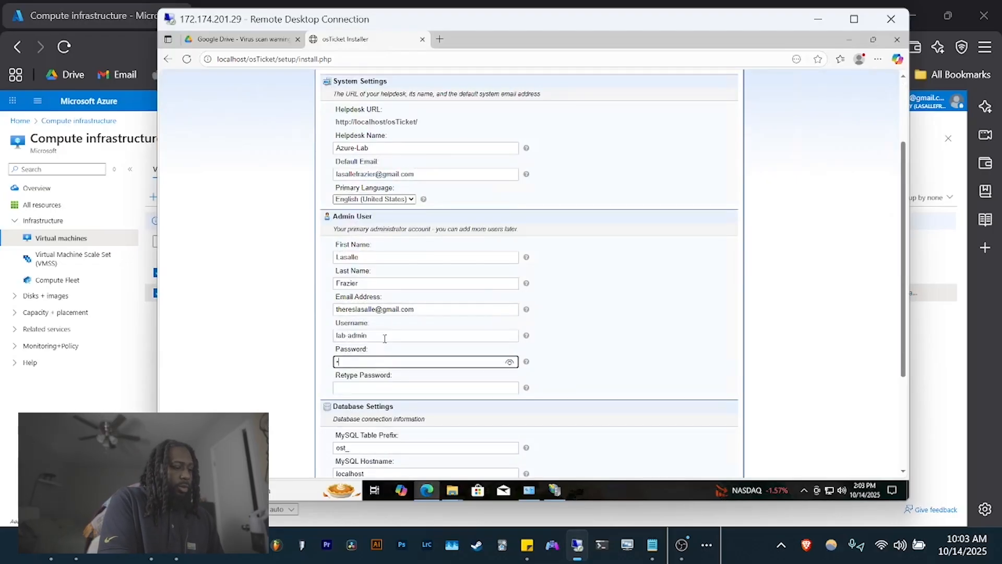
{"action": "type", "text": "*"}
{"action": "key", "text": "Tab"}
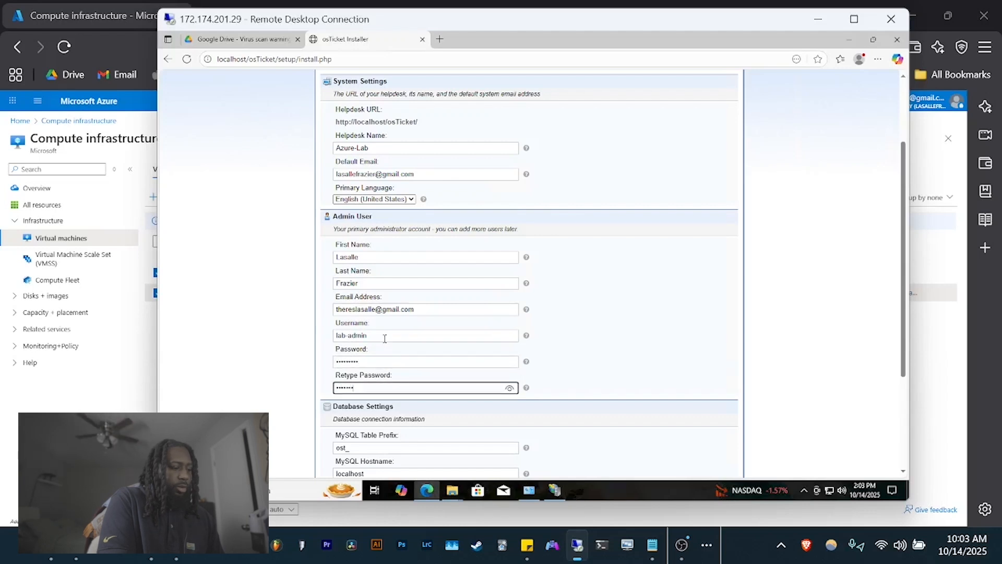
{"action": "scroll", "coordinate": [324, 284], "scroll_direction": "down", "scroll_amount": 3}
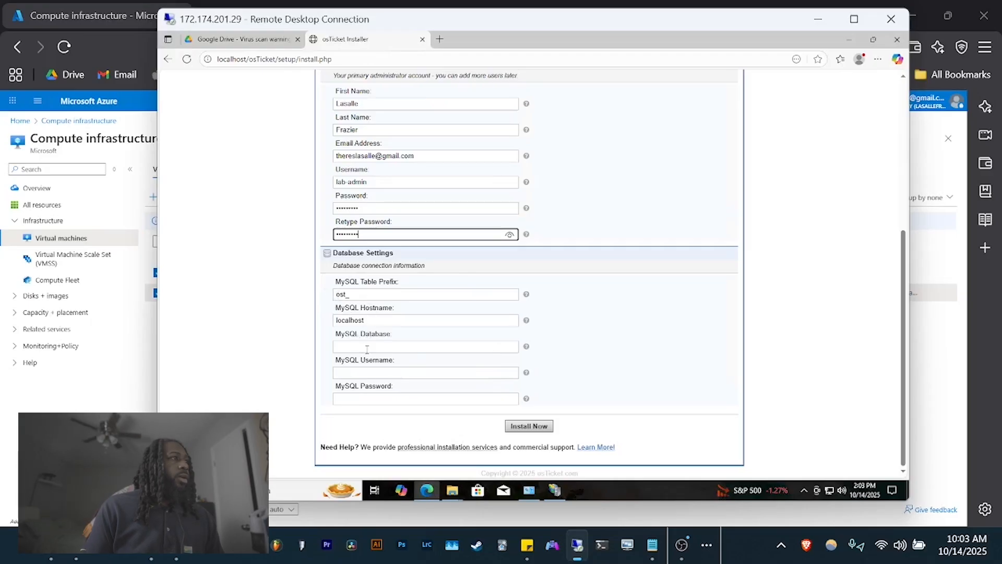
- Enter MySQL database osTicket with the root credentials and run Install Now
{"action": "left_click", "coordinate": [389, 346]}
{"action": "type", "text": "osTicket"}
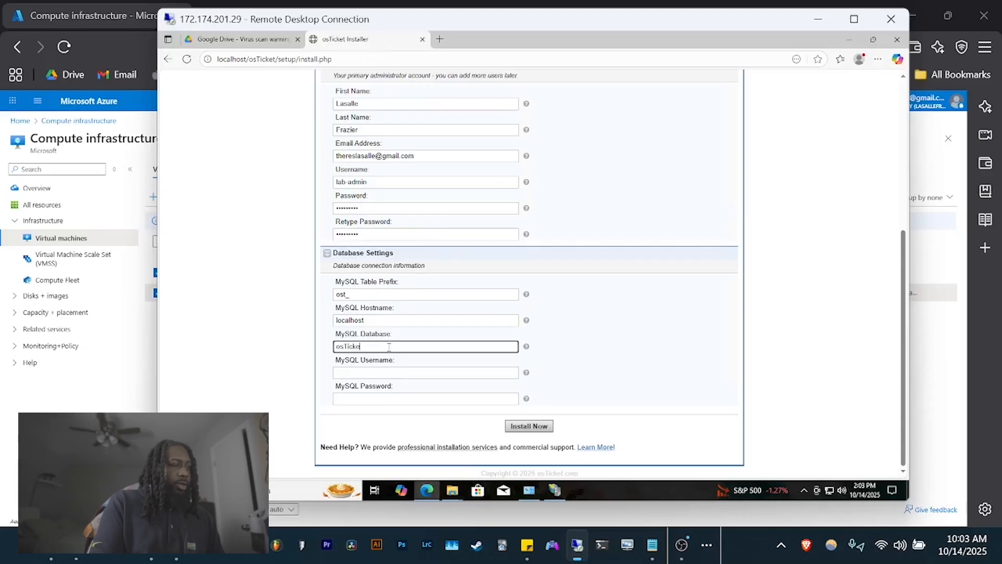
{"action": "left_click", "coordinate": [400, 374]}
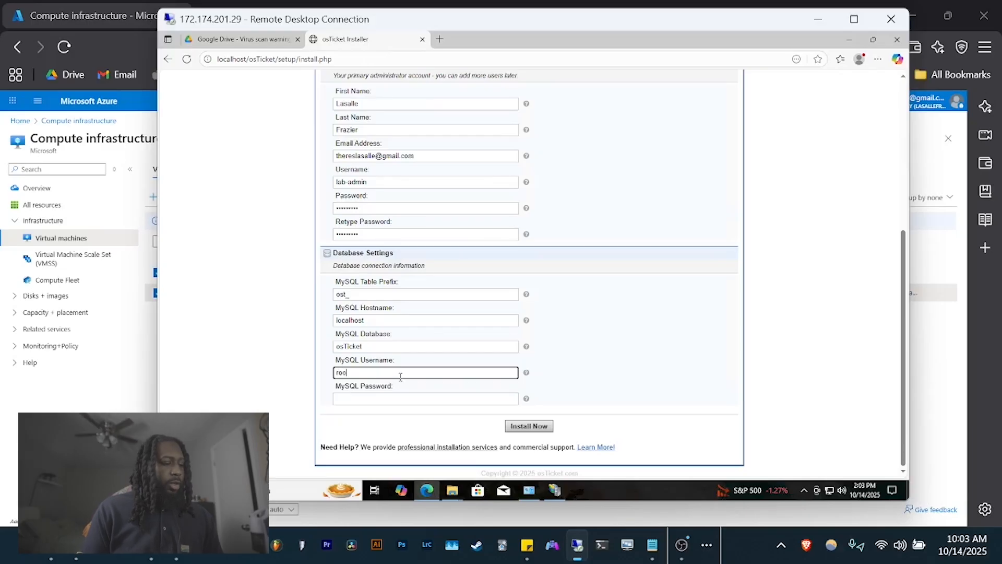
{"action": "left_click", "coordinate": [388, 400]}
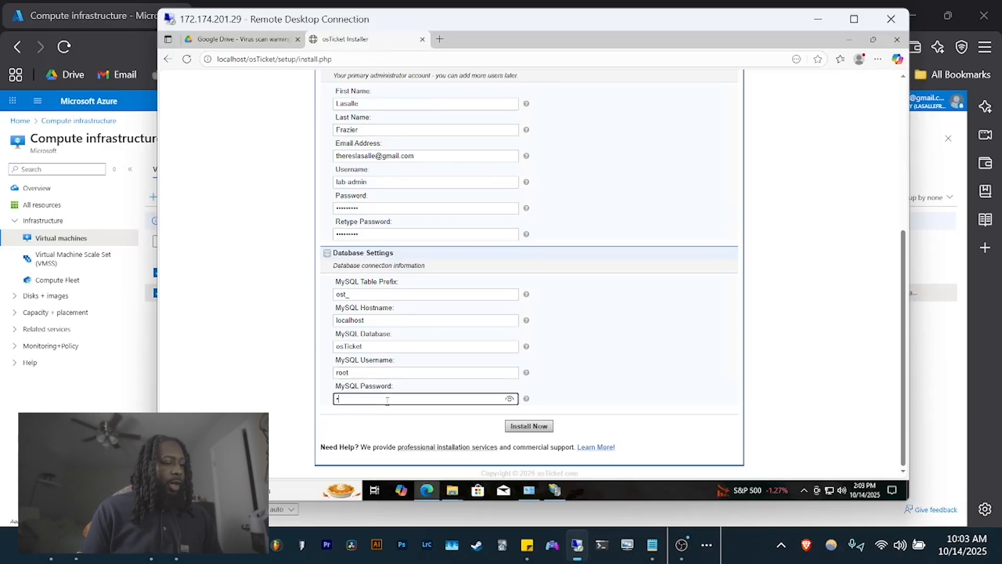
{"action": "left_click", "coordinate": [543, 426]}
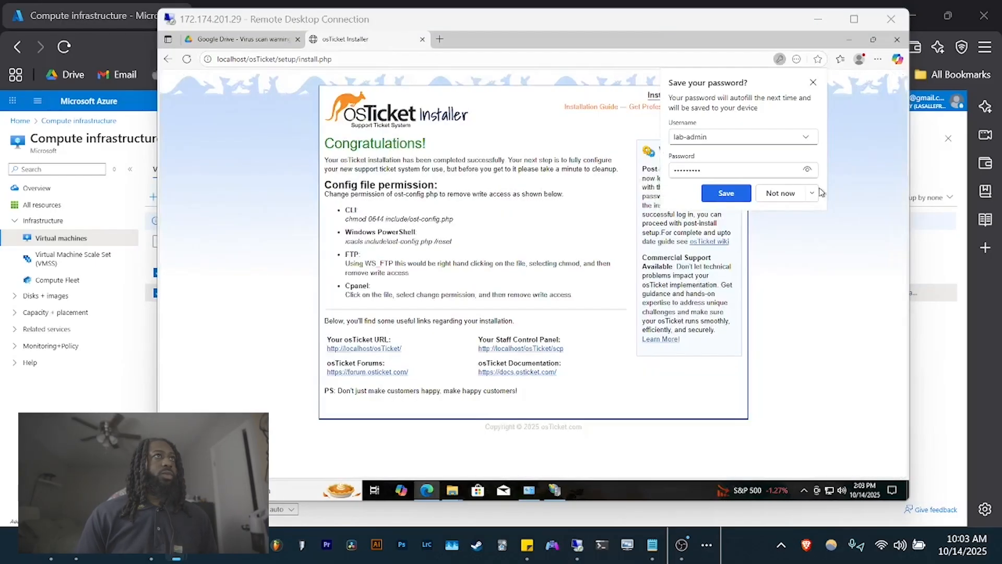
- Dismiss the save-password prompt and view the Support Center home and agent login pages
{"action": "left_click", "coordinate": [813, 83]}
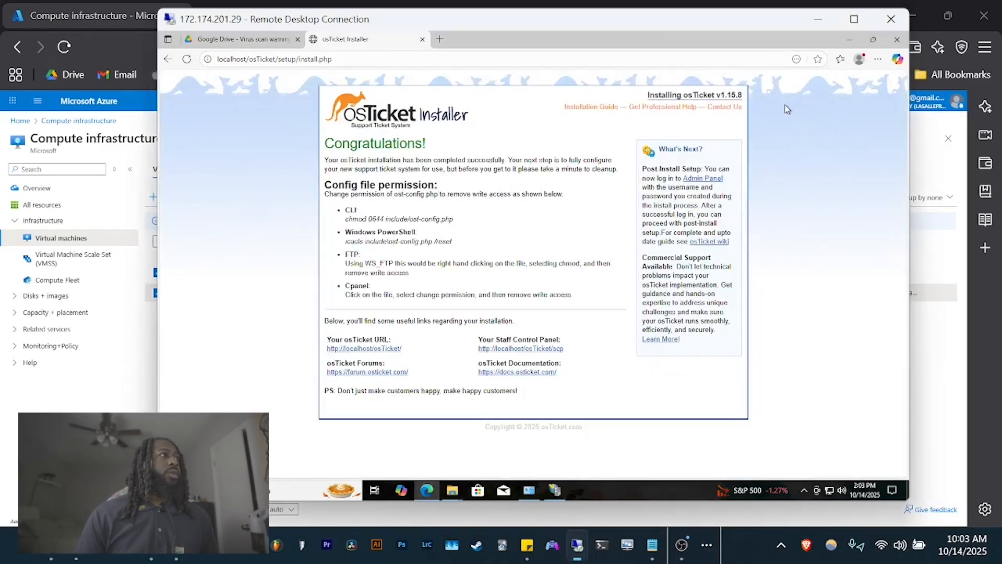
{"action": "left_click", "coordinate": [362, 349]}
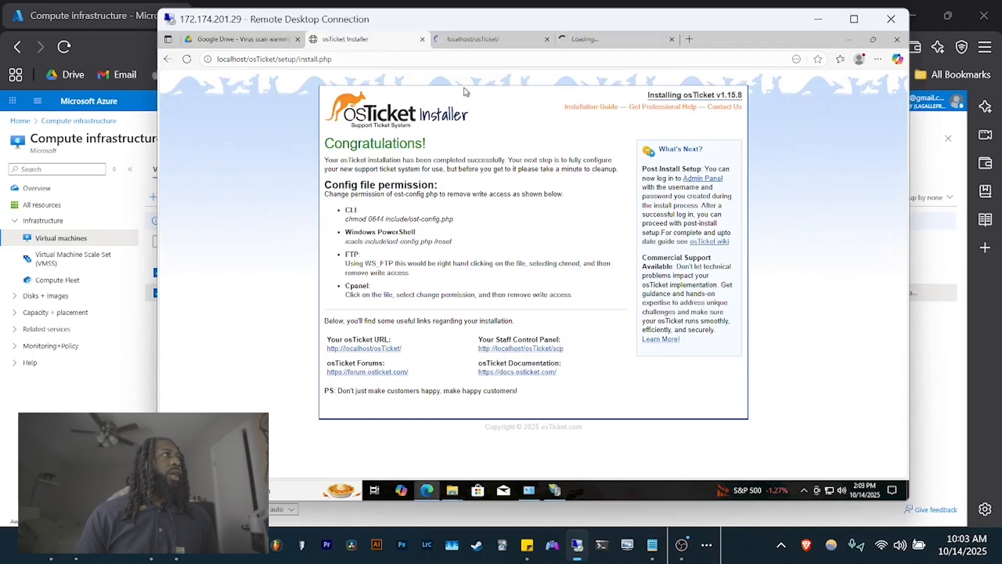
{"action": "left_click", "coordinate": [460, 42]}
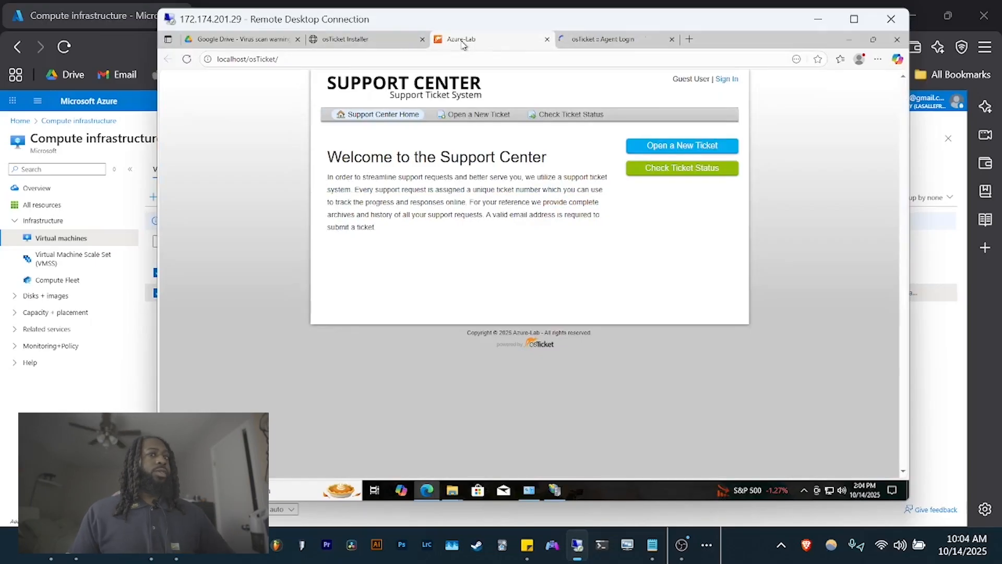
{"action": "left_click", "coordinate": [605, 46]}
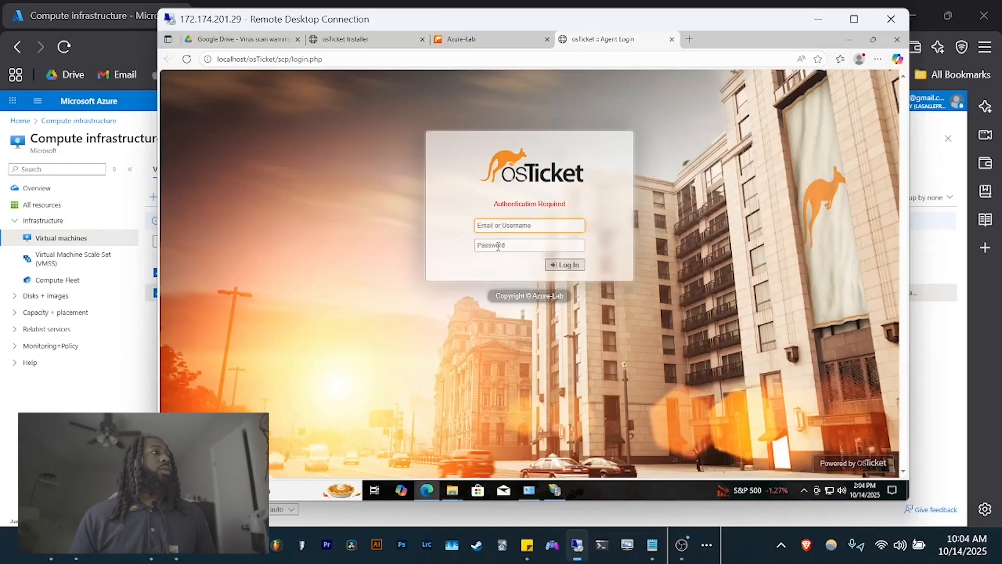
- Run HeidiSQL_12.3.0.6589_Setup with default options, launch HeidiSQL, and dismiss the update check
{"action": "mouse_move", "coordinate": [453, 492]}
{"action": "left_click", "coordinate": [452, 444]}
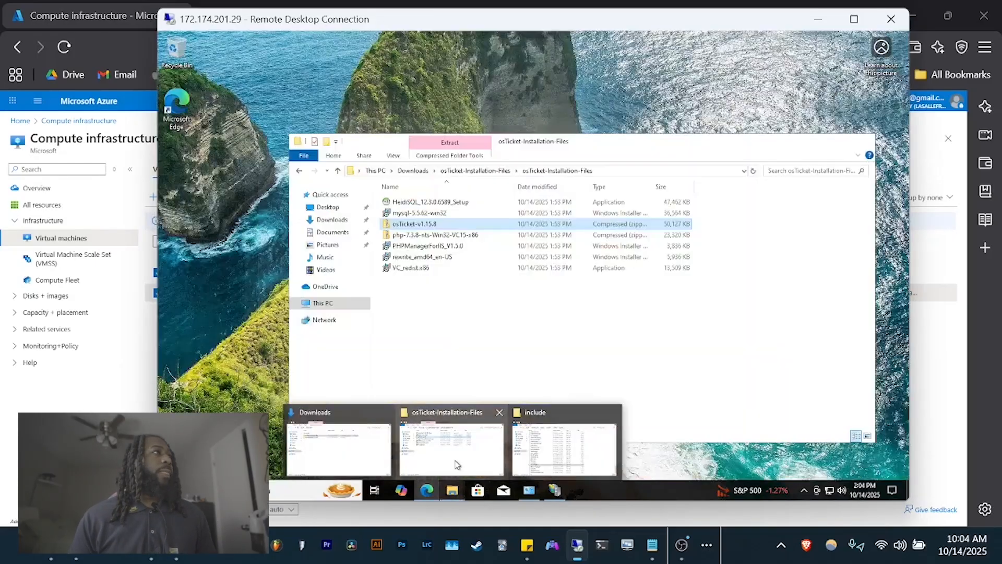
{"action": "double_click", "coordinate": [426, 203]}
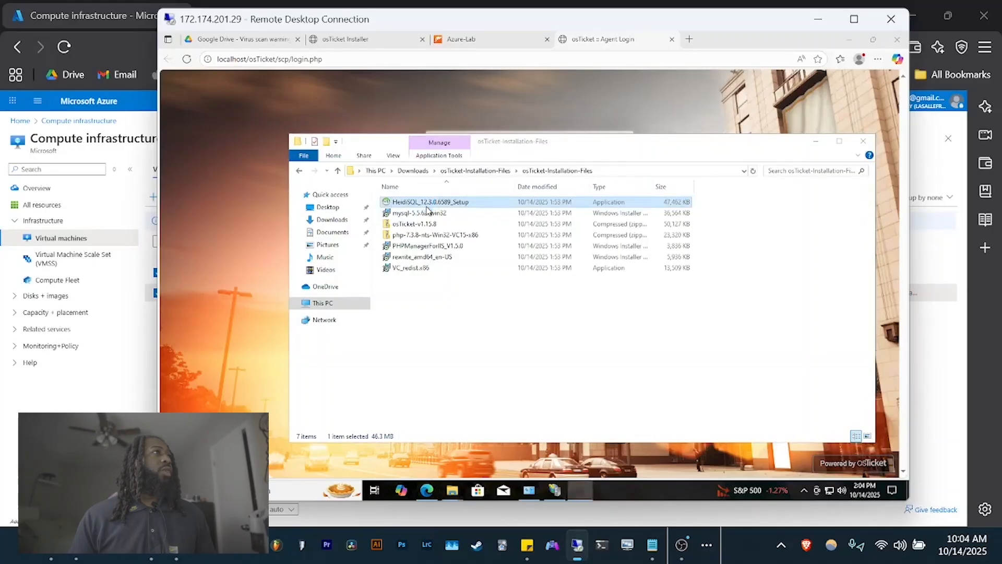
{"action": "left_click", "coordinate": [443, 332]}
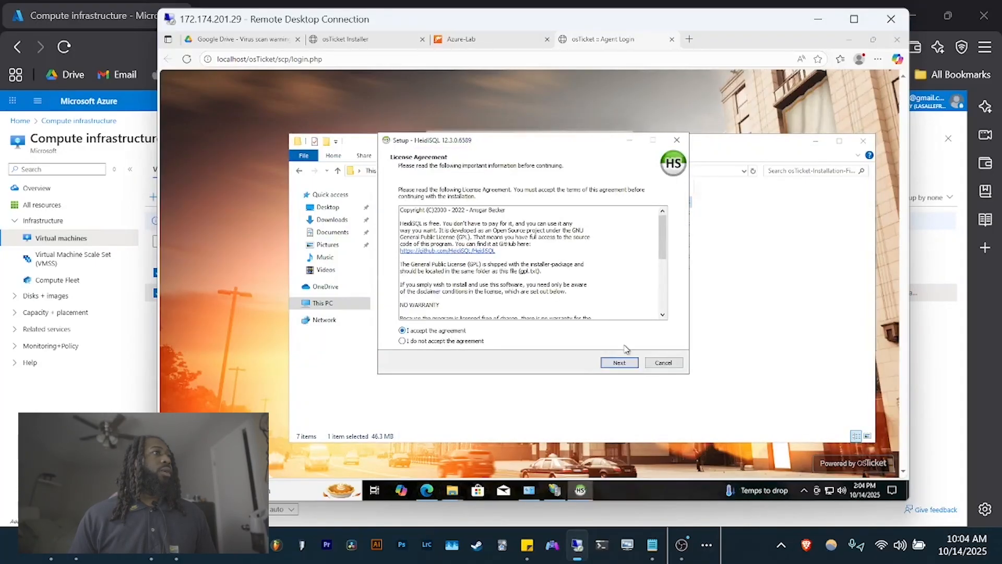
{"action": "left_click", "coordinate": [619, 363]}
{"action": "left_click", "coordinate": [618, 364]}
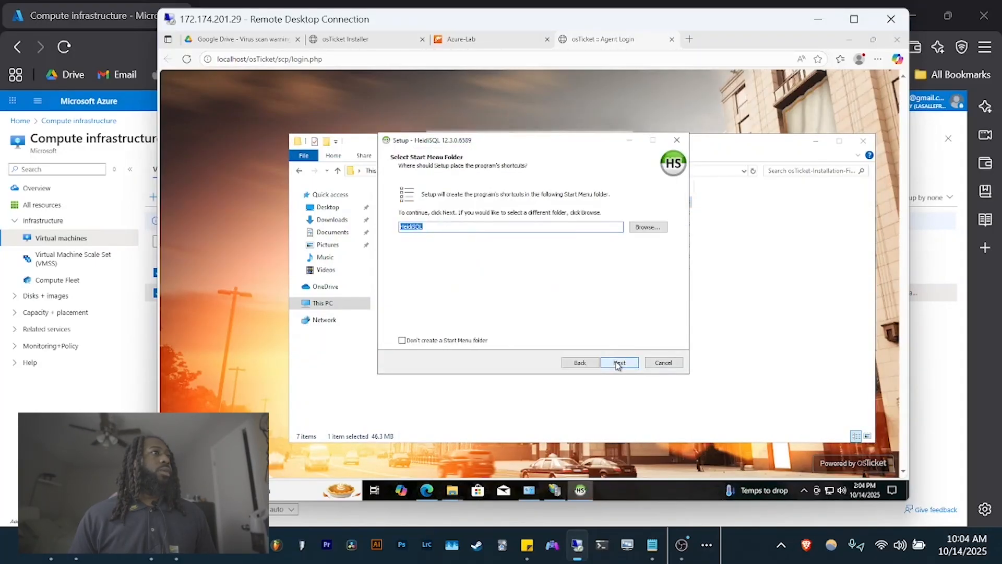
{"action": "left_click", "coordinate": [619, 363]}
{"action": "left_click", "coordinate": [619, 364]}
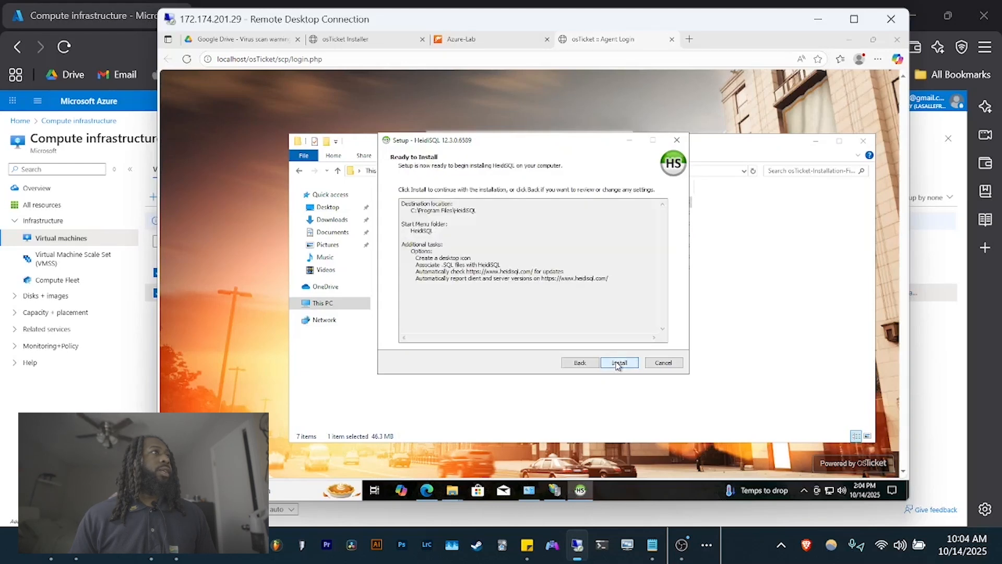
{"action": "left_click", "coordinate": [618, 363]}
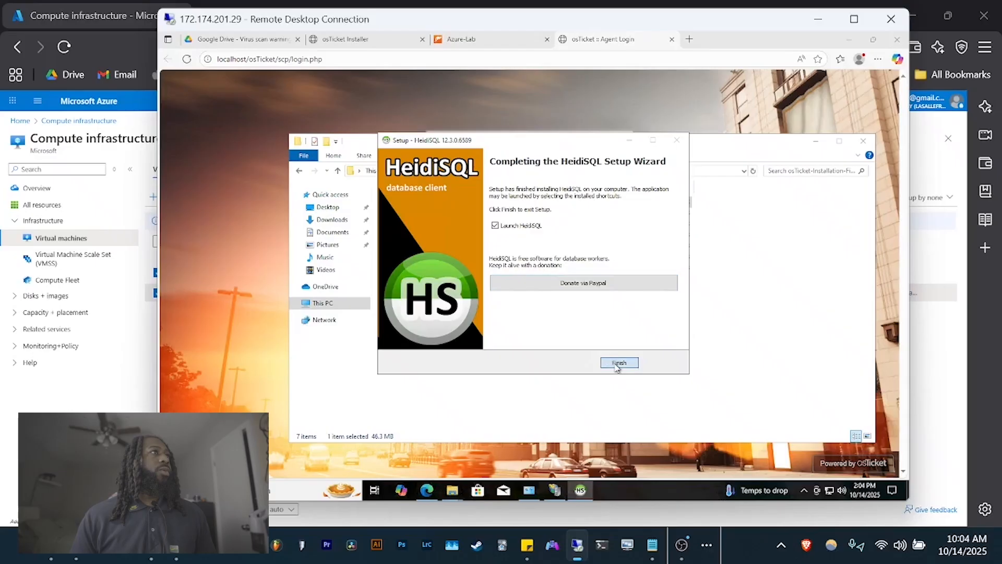
{"action": "left_click", "coordinate": [619, 362]}
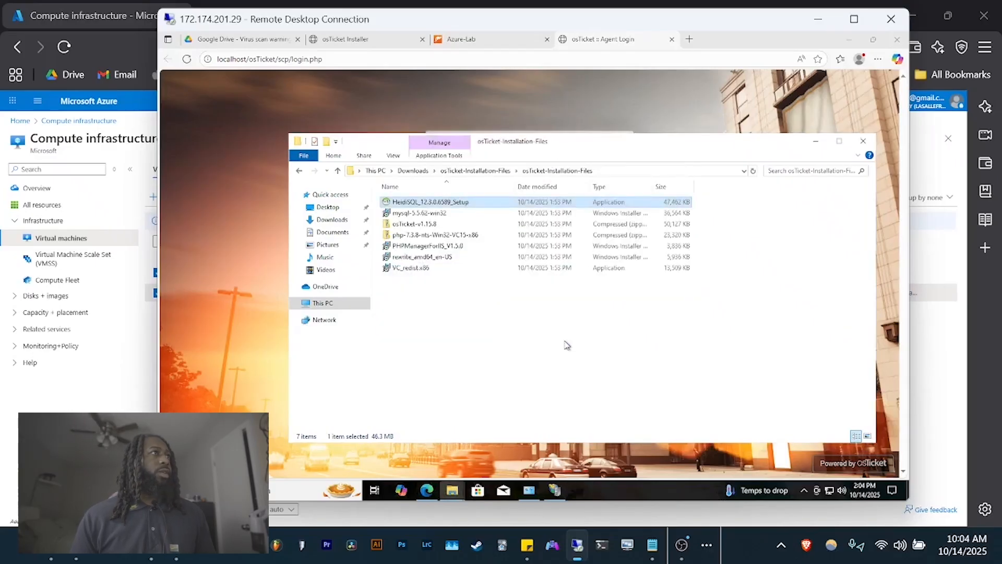
{"action": "left_click", "coordinate": [532, 328]}
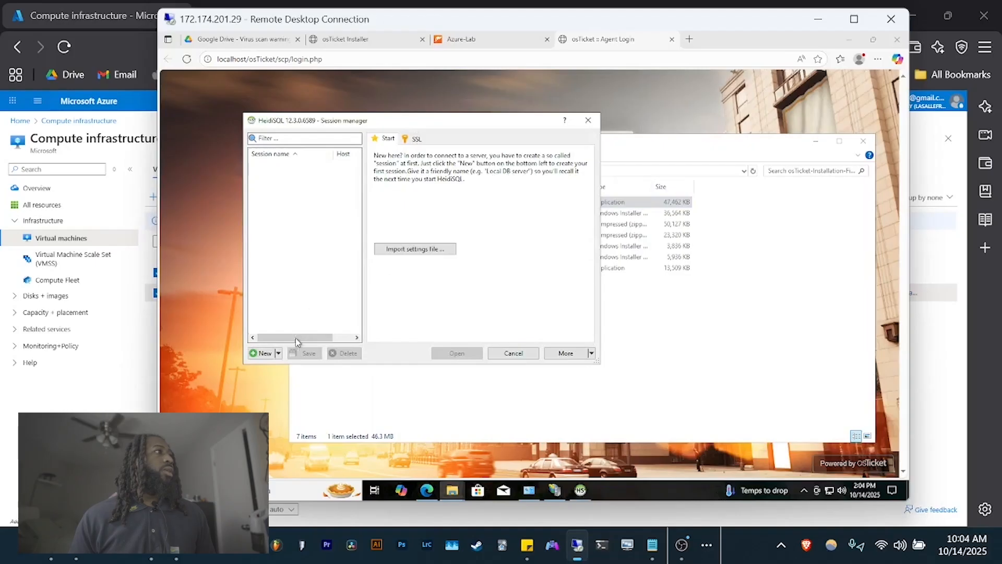
- Create a new session and connect to the local MySQL server as root
{"action": "left_click", "coordinate": [264, 354]}
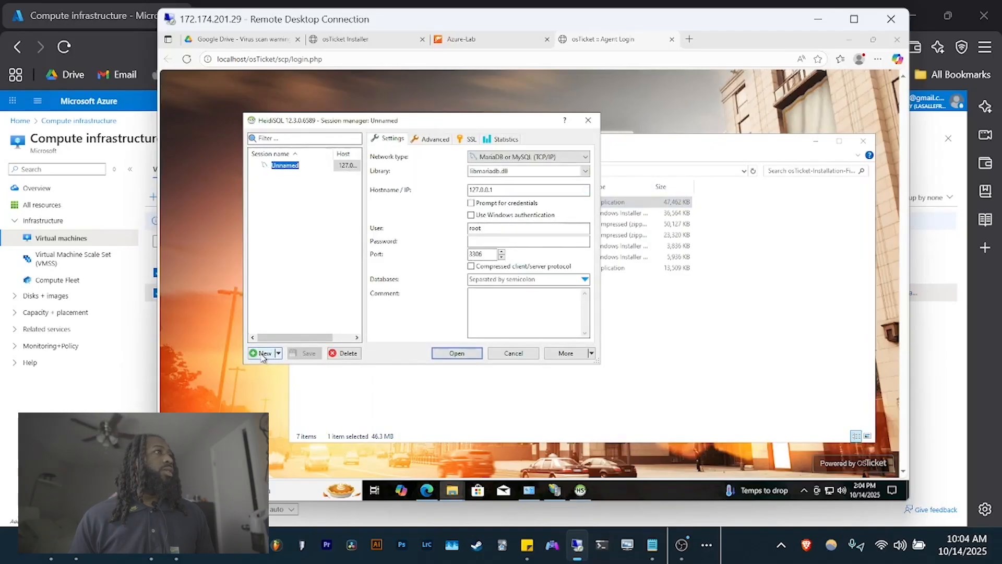
{"action": "left_click", "coordinate": [502, 240]}
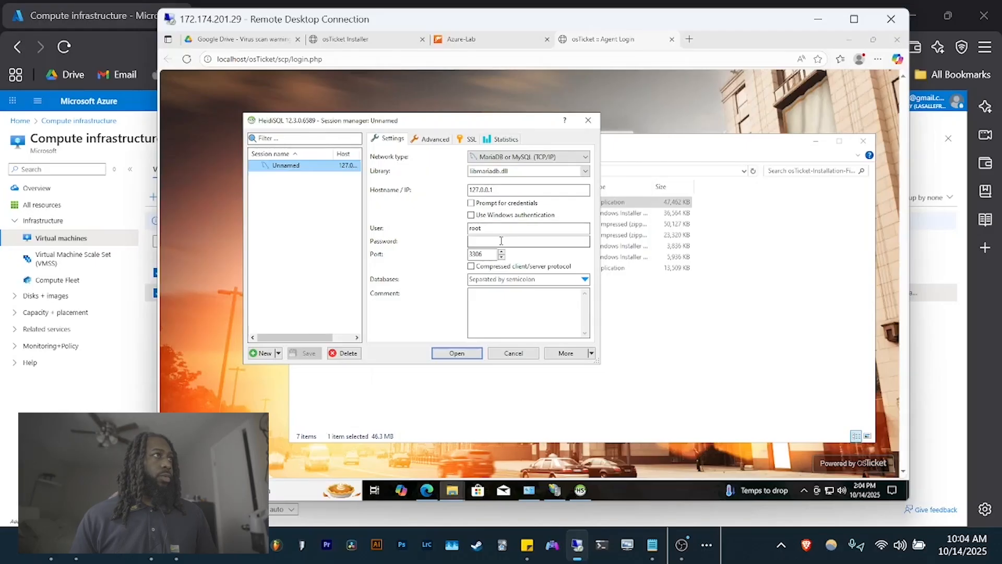
{"action": "left_click", "coordinate": [501, 240]}
{"action": "type", "text": "ro"}
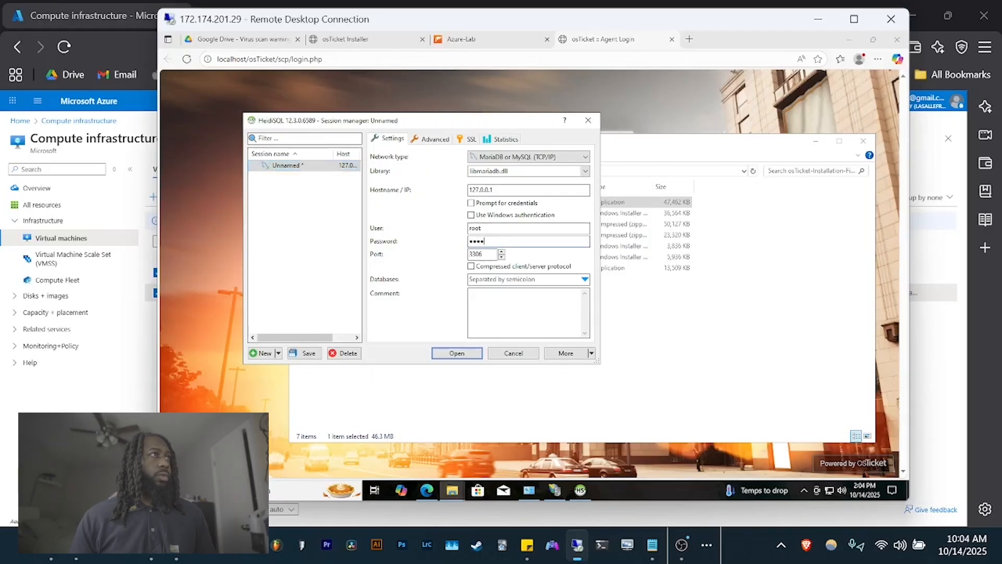
{"action": "left_click", "coordinate": [458, 353]}
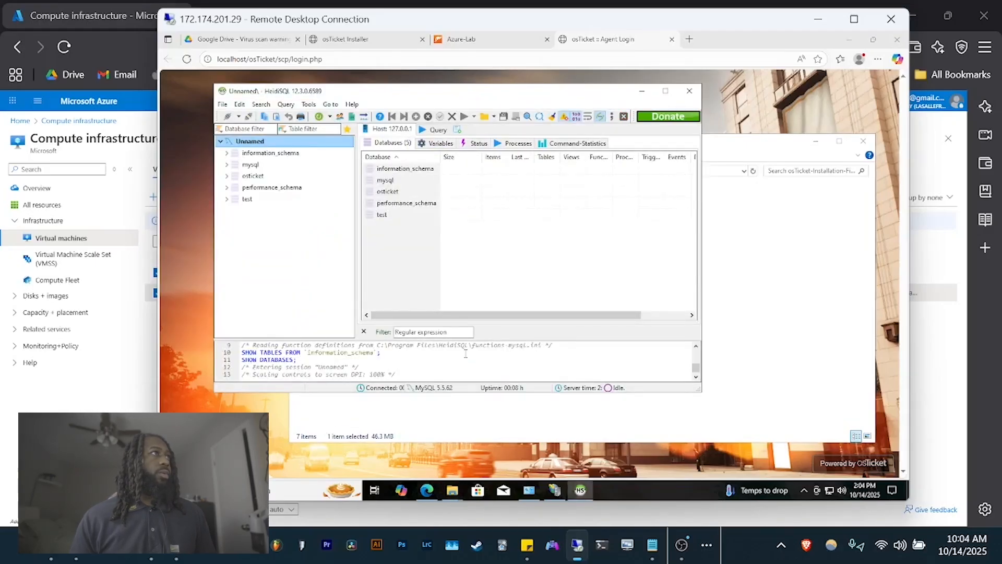
- Browse the osticket database's 71 tables, then close HeidiSQL
{"action": "left_click", "coordinate": [264, 177]}
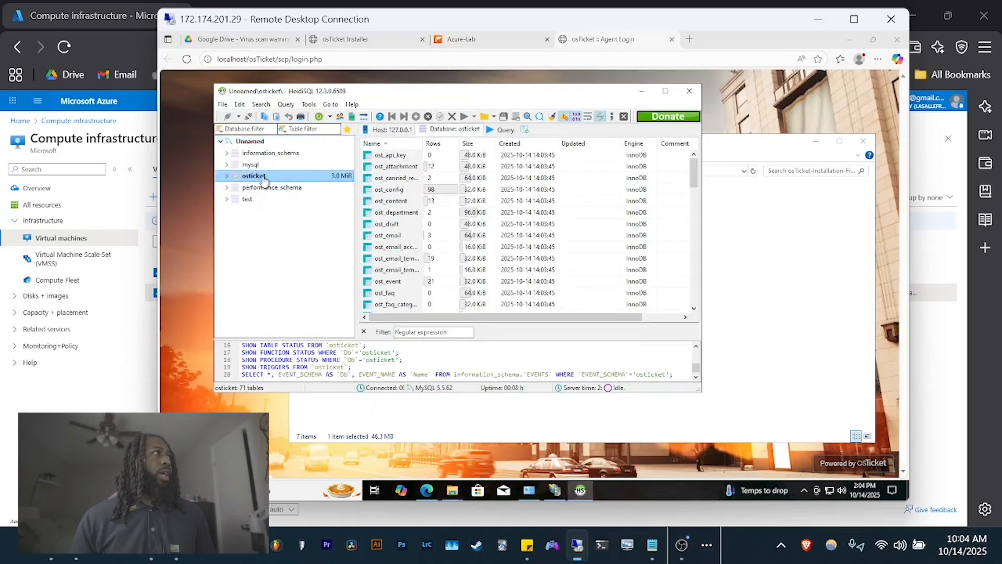
{"action": "scroll", "coordinate": [405, 203], "scroll_direction": "down", "scroll_amount": 19}
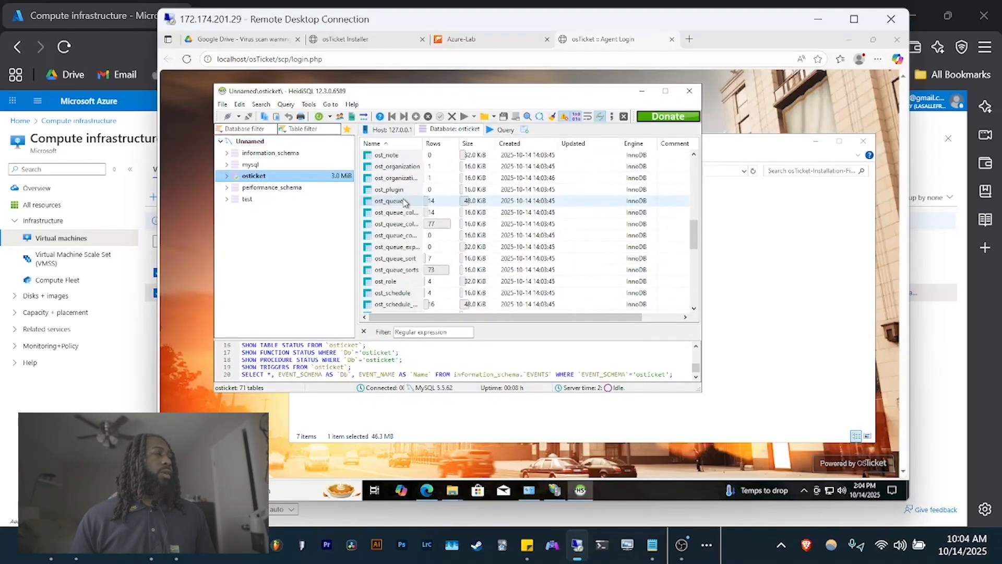
{"action": "scroll", "coordinate": [405, 203], "scroll_direction": "up", "scroll_amount": 16}
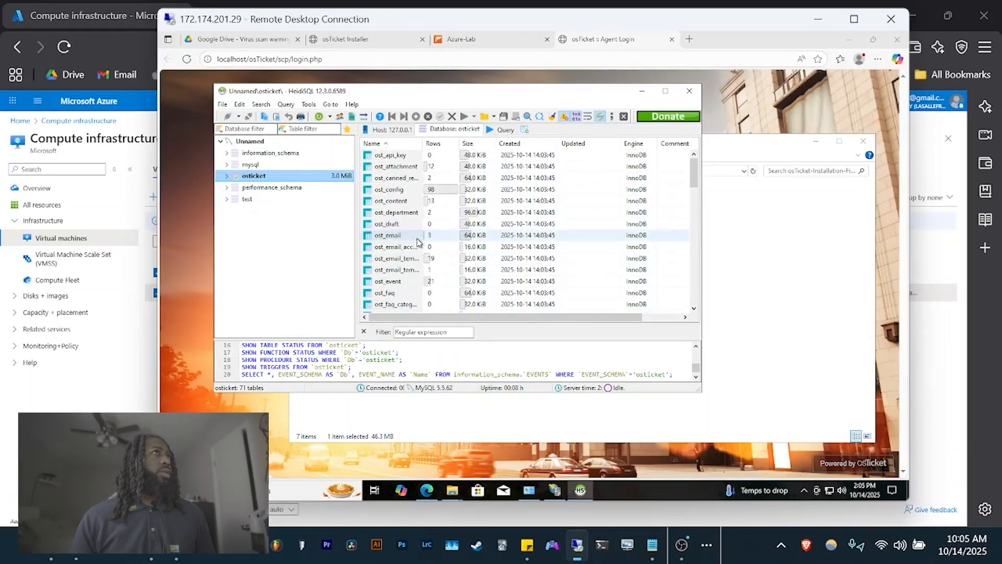
{"action": "left_click", "coordinate": [689, 91]}
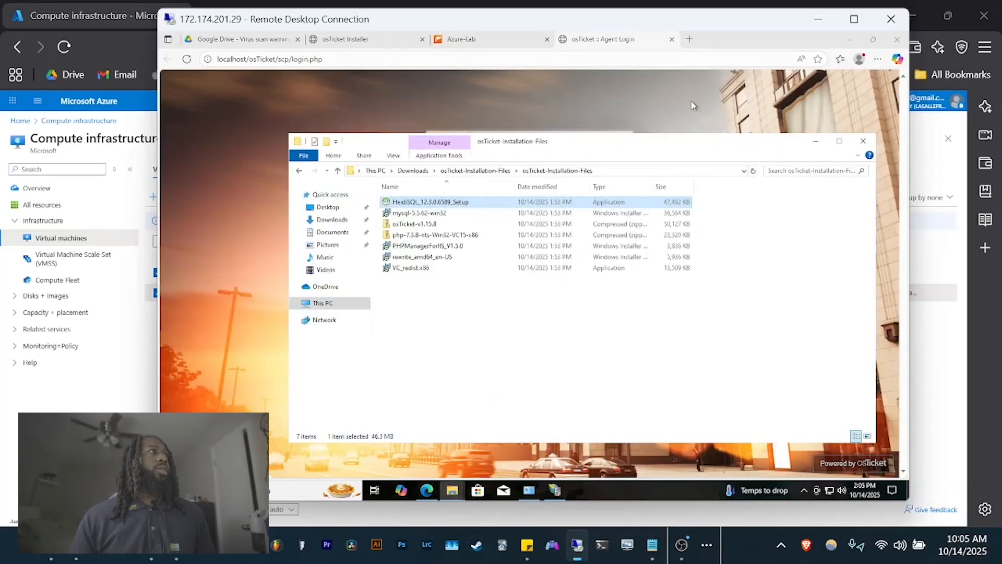